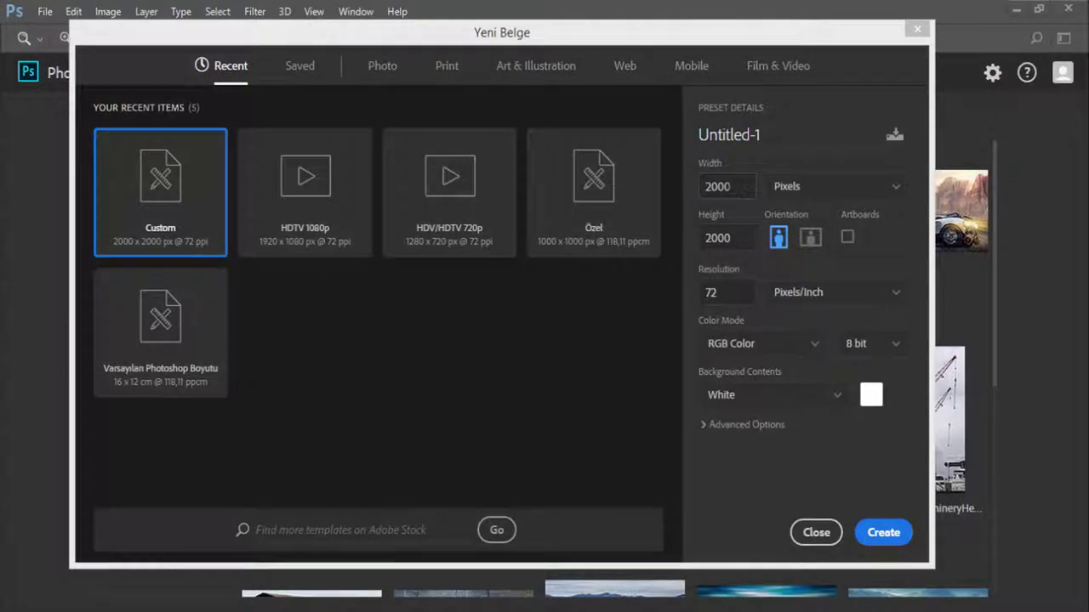
Step: Create a blank white 2000 × 2000 px, 72 ppi RGB document, Untitled-1
left_click(884, 532)
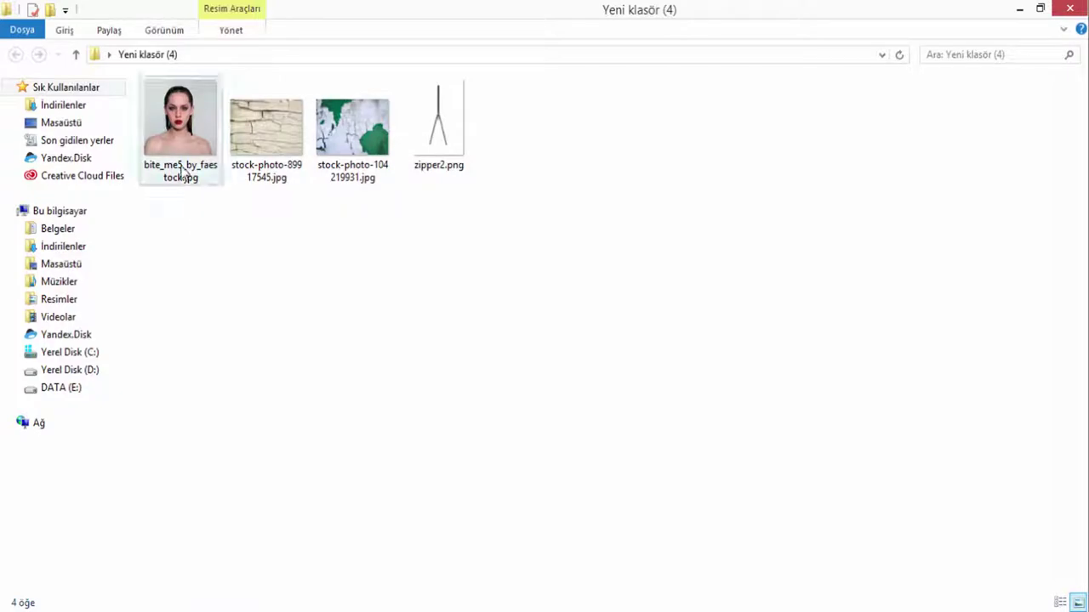
Step: Place bite_me5_by_faestock on the canvas, scaled to about 65% to cover it
mouse_move(183, 170)
left_mouse_down()
mouse_move(367, 601)
mouse_move(375, 408)
left_mouse_up()
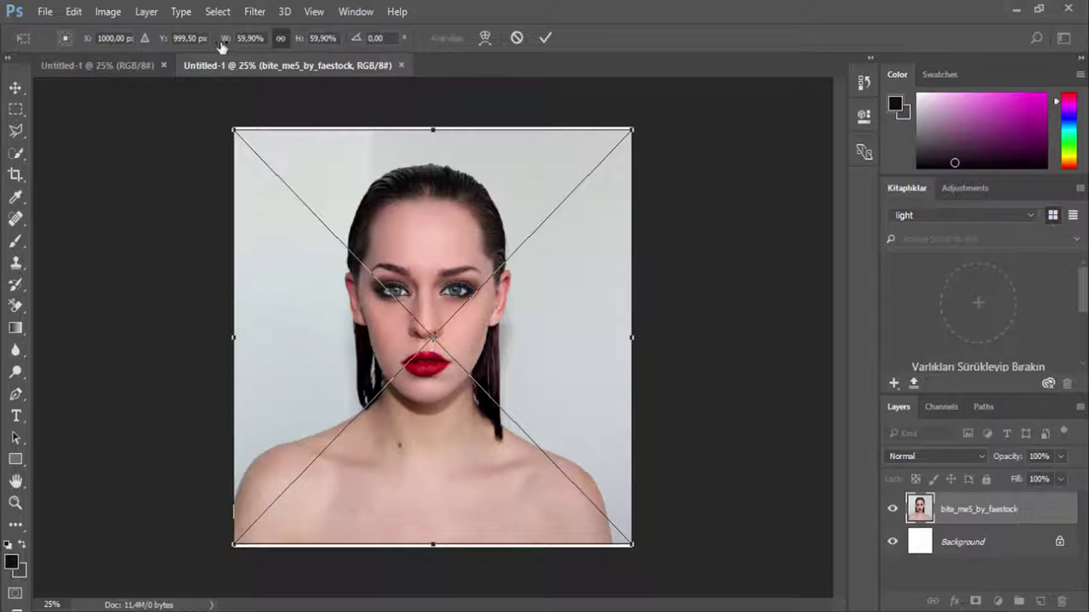
left_click_drag(218, 44, 237, 45)
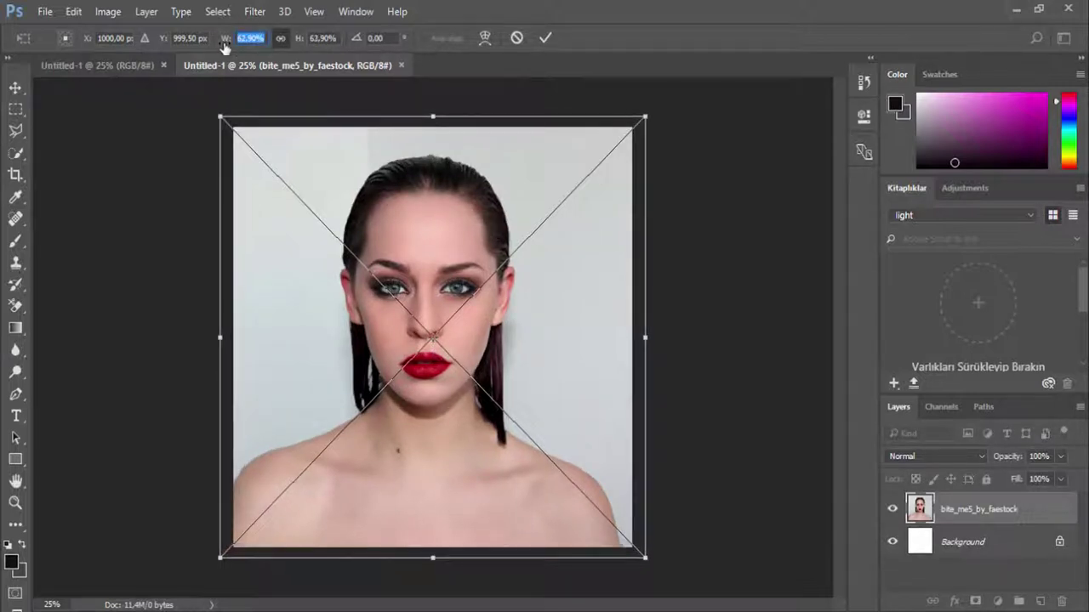
left_click(544, 37)
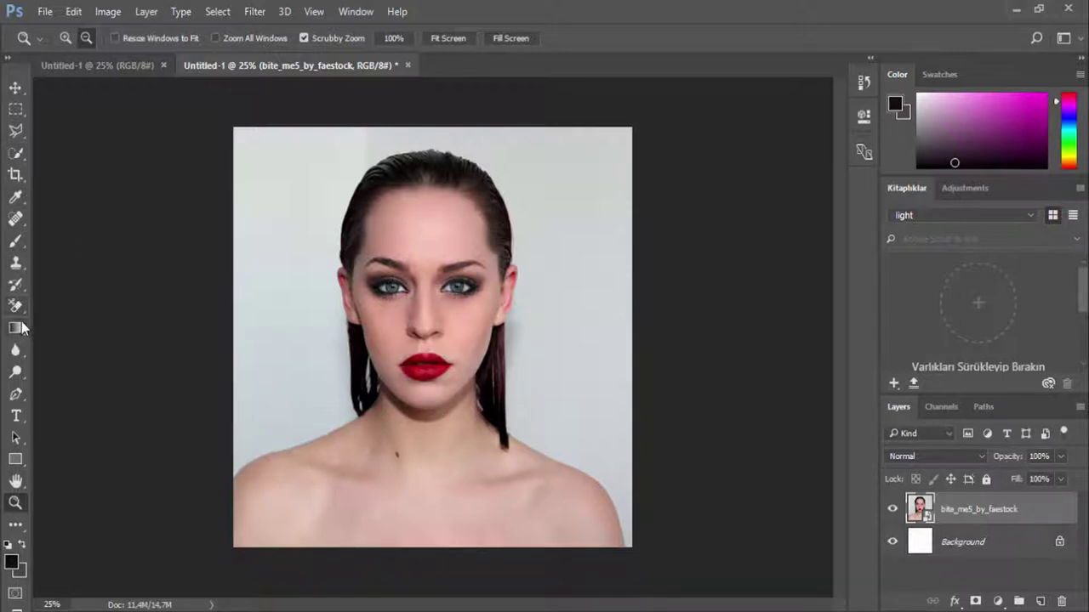
Step: With the Pen tool, trace from the left ear down the jawline to the chin
left_click(15, 394)
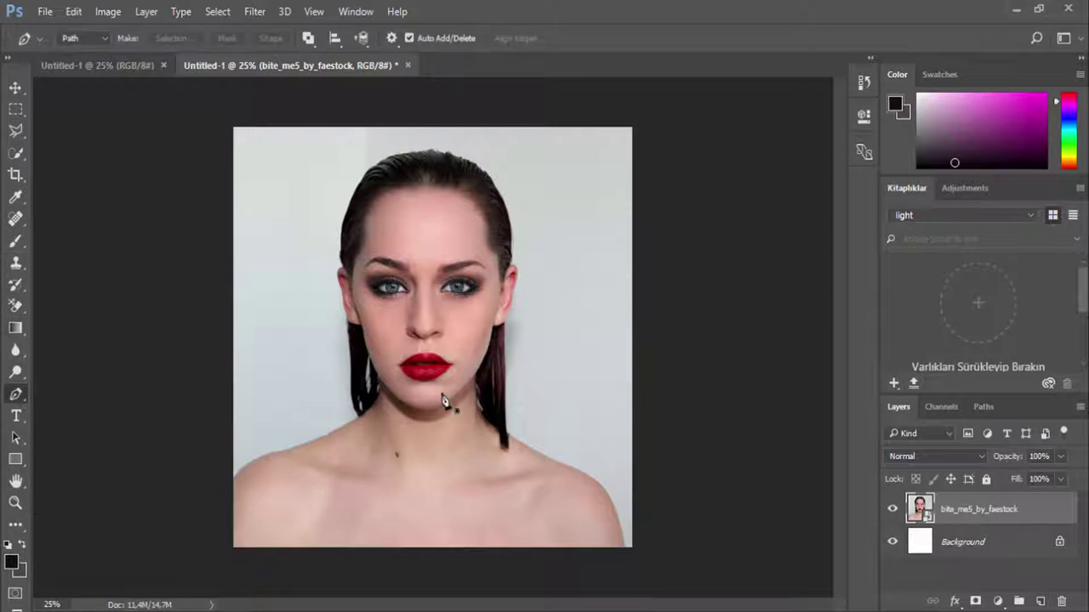
scroll(440, 370, "up", 3)
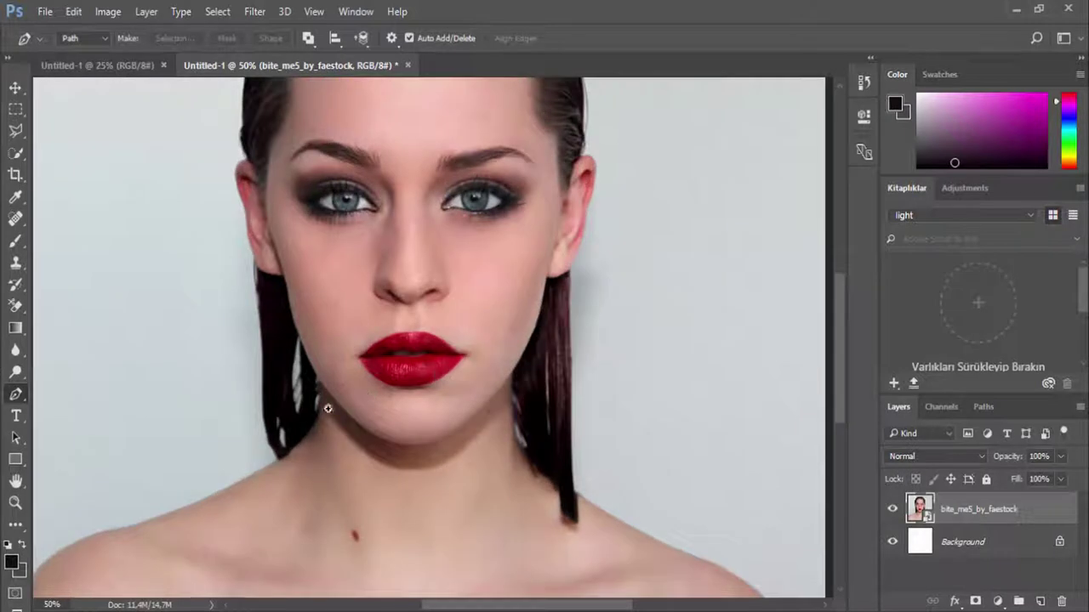
scroll(259, 250, "up", 1)
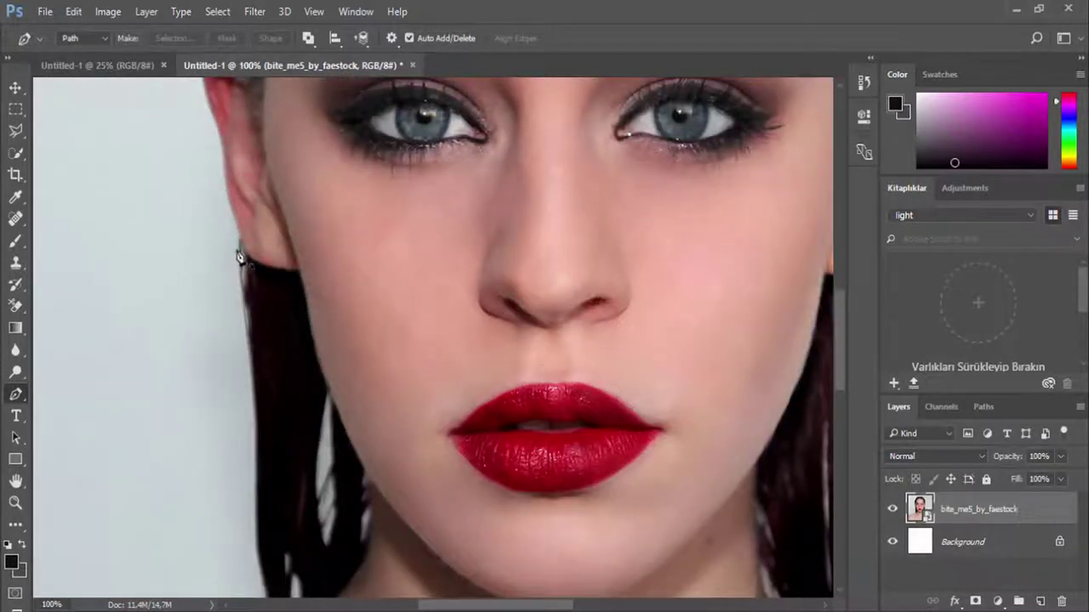
left_click(239, 246)
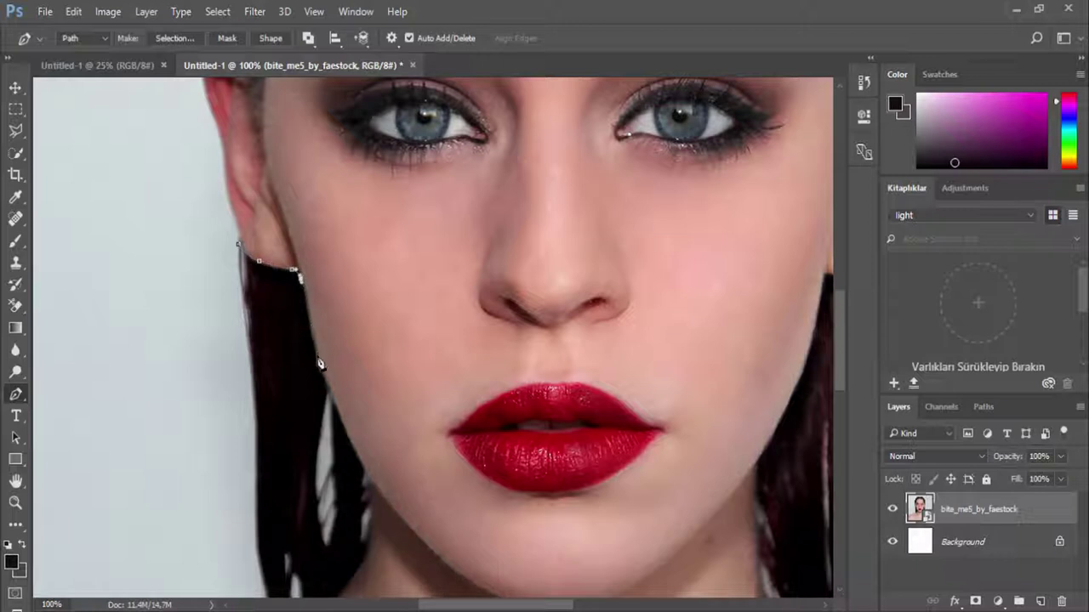
left_click_drag(316, 350, 319, 371)
scroll(420, 560, "down", 2)
left_click_drag(441, 522, 481, 553)
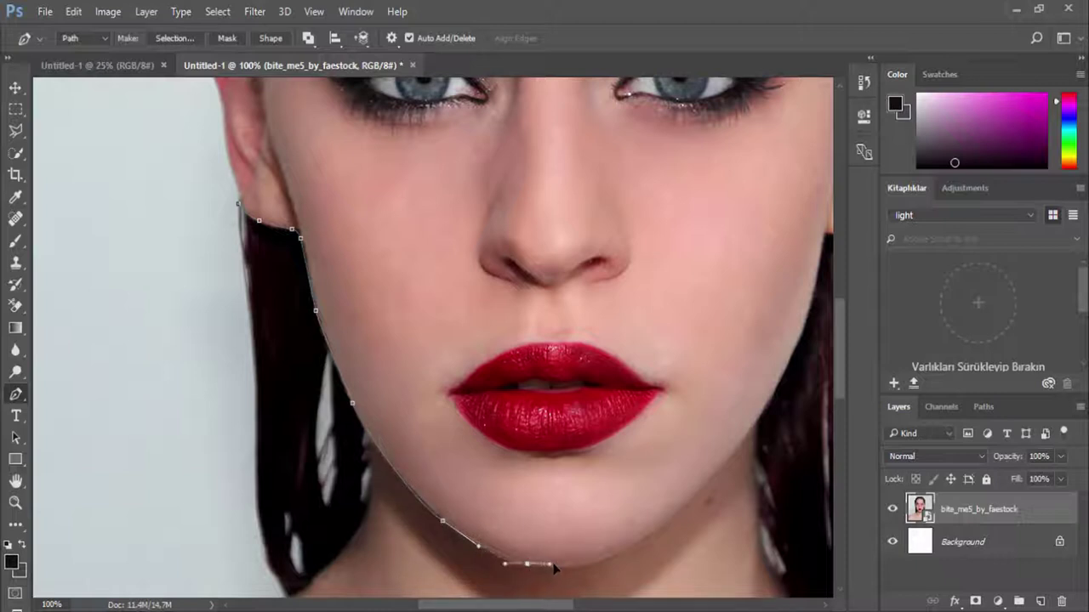
left_click_drag(554, 568, 559, 572)
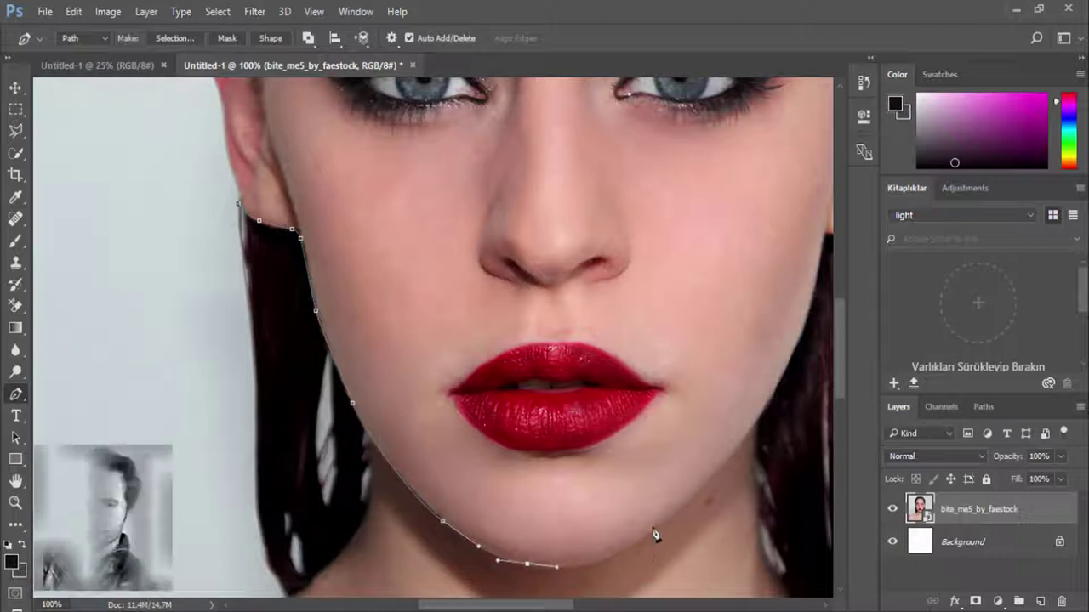
Step: Continue the path up the right jawline
left_click_drag(688, 503, 755, 440)
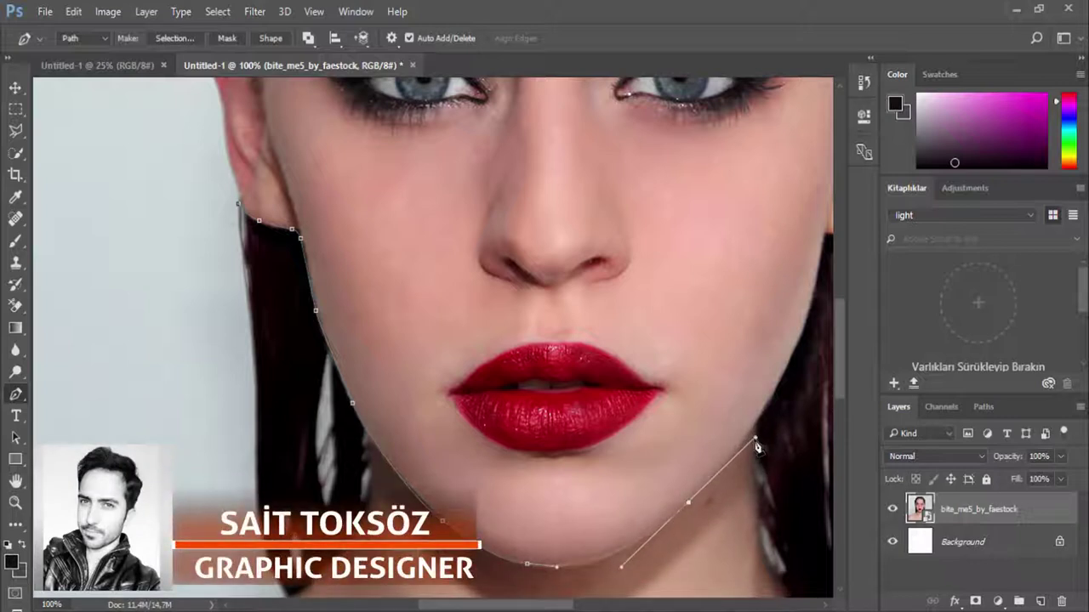
left_click_drag(755, 440, 749, 436)
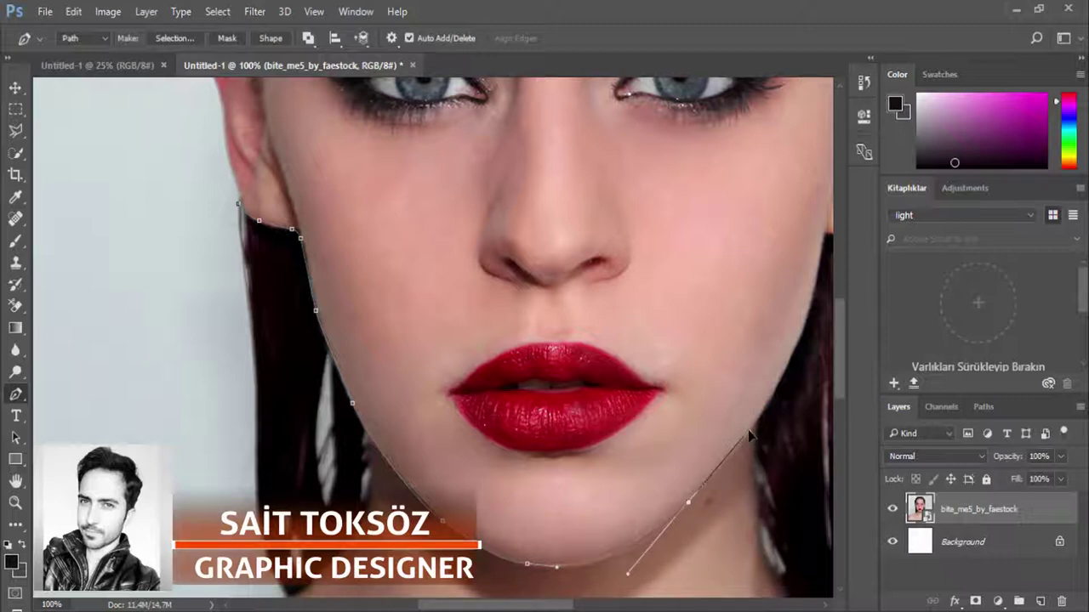
left_click_drag(777, 396, 788, 366)
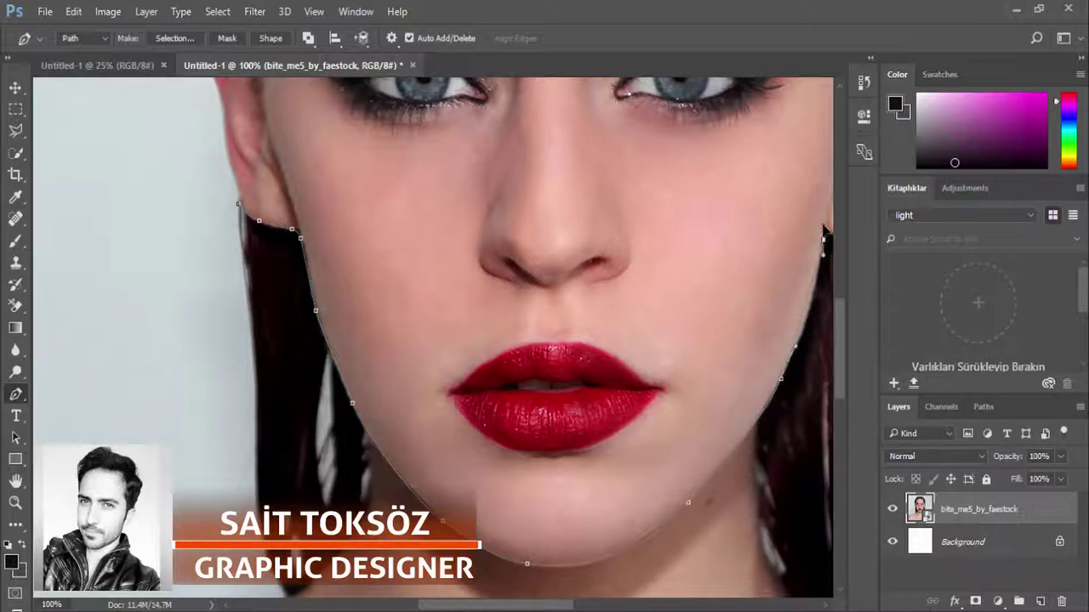
left_click_drag(769, 220, 636, 297)
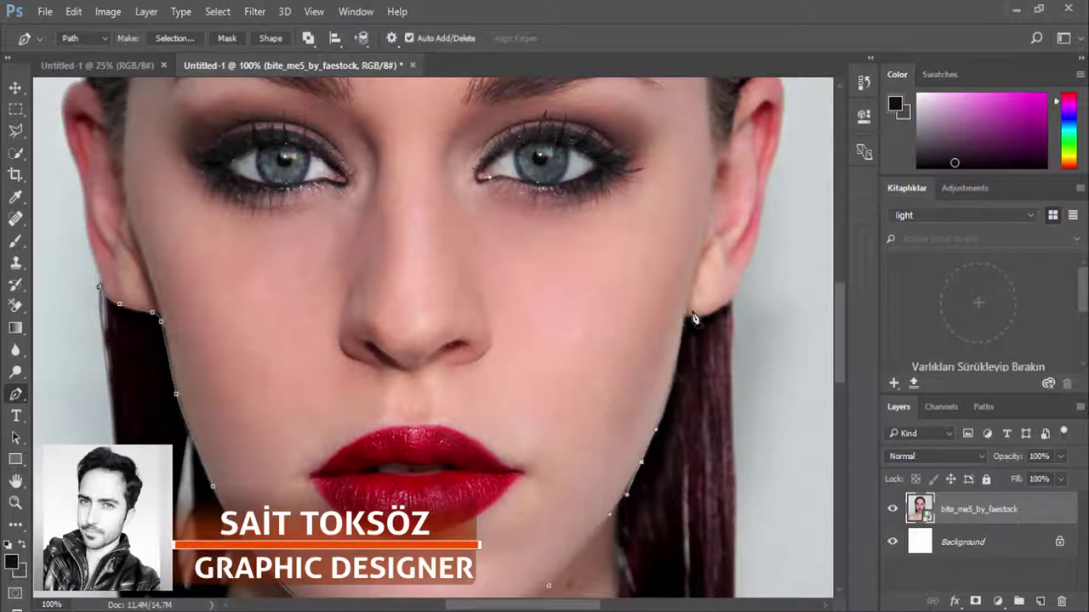
left_click(664, 413)
left_click(672, 383)
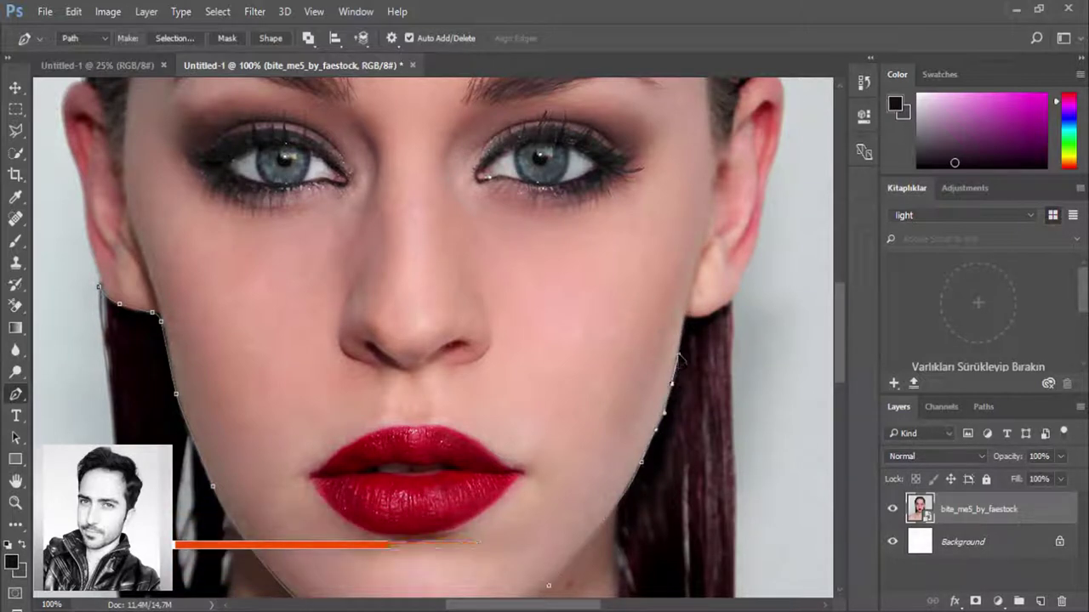
left_click(687, 320)
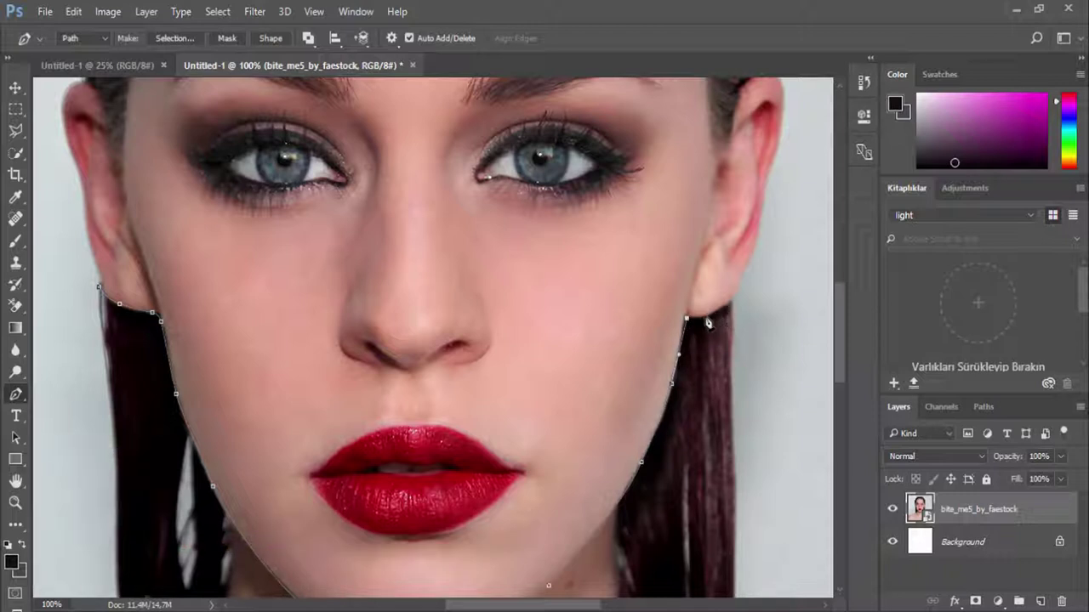
Step: Trace the path around the right ear edge up to the ear top
left_click(705, 316)
left_click(718, 313)
left_click(756, 247)
left_click(760, 226)
left_click_drag(780, 140, 786, 120)
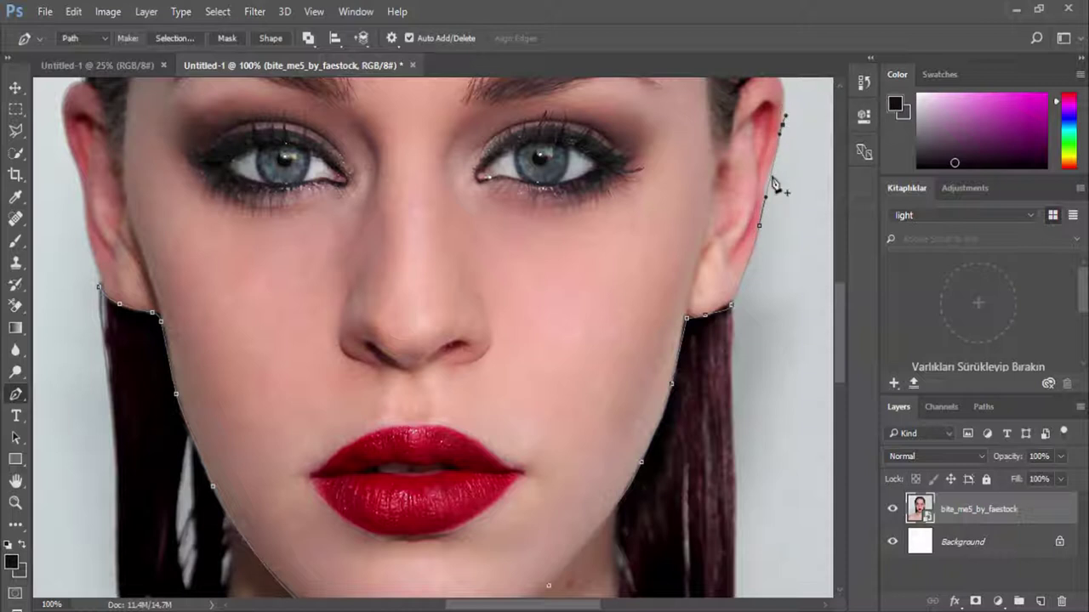
key("ctrl+z")
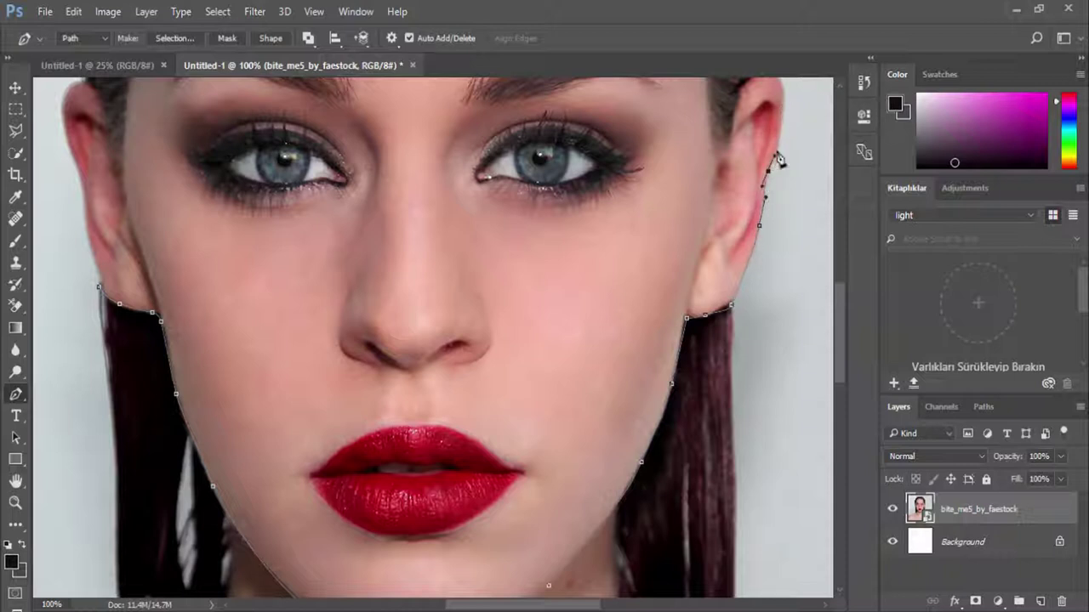
left_click_drag(779, 127, 783, 96)
scroll(786, 115, "up", 3)
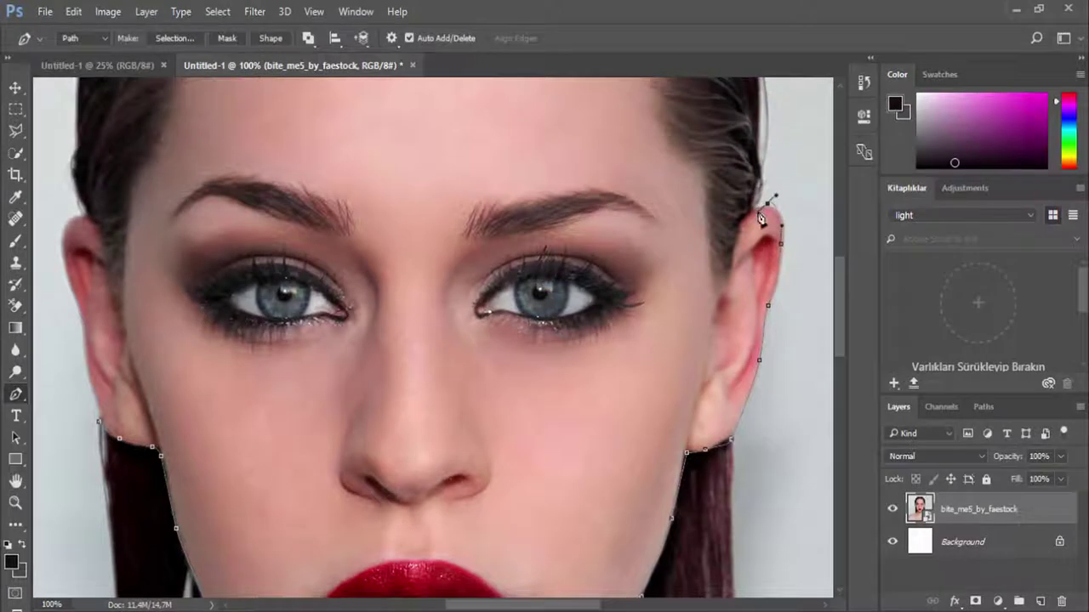
left_click(775, 215)
Step: Curve the path over the hair, across the crown and down to the left face edge
left_click_drag(762, 149, 765, 108)
scroll(736, 149, "down", 1)
scroll(737, 153, "down", 1)
scroll(737, 173, "up", 2)
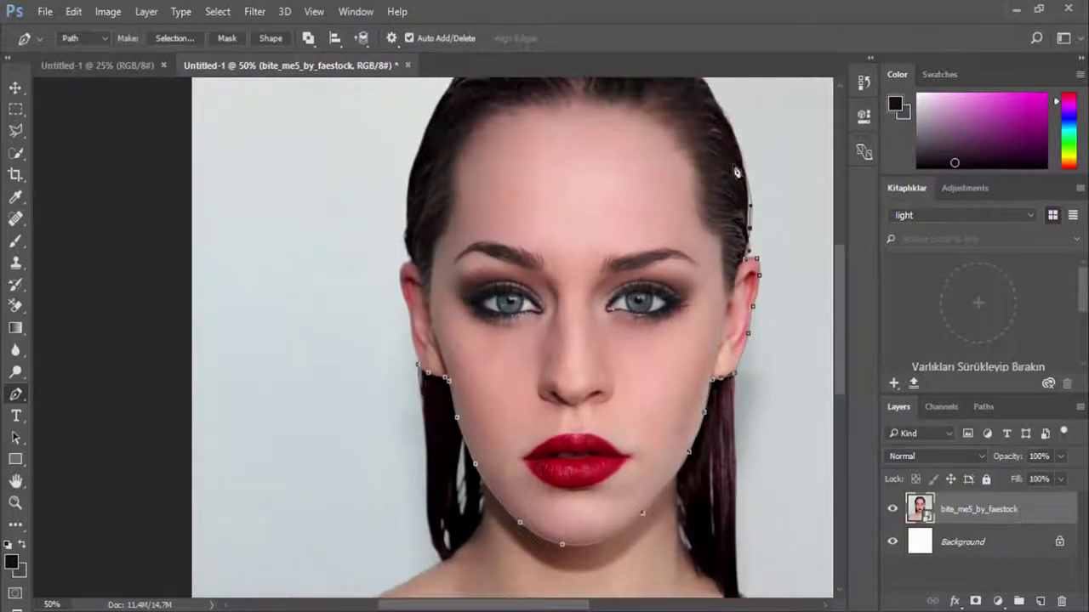
left_click_drag(739, 159, 732, 119)
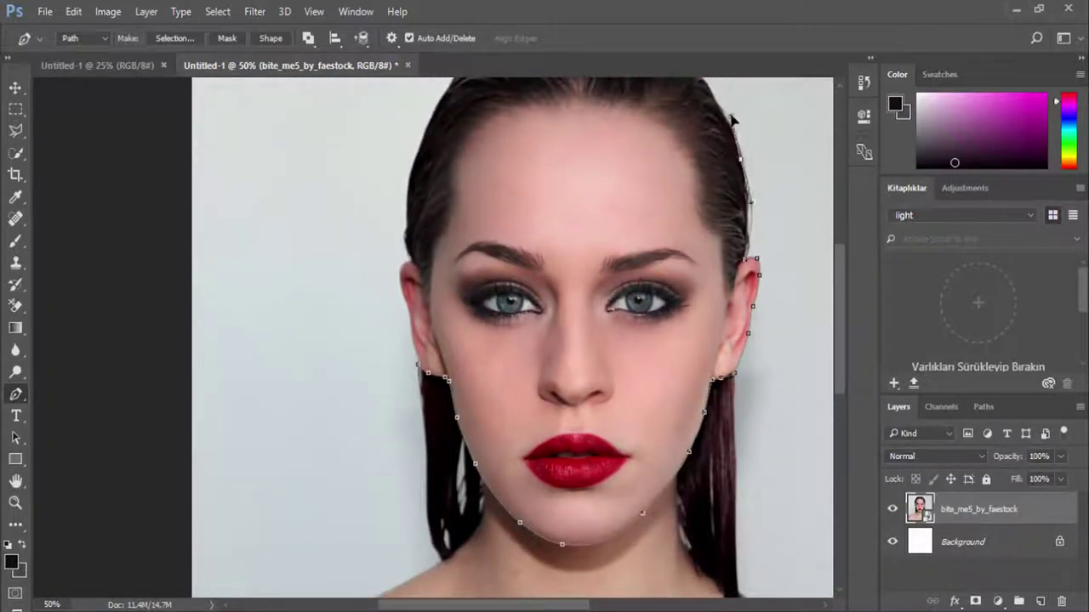
scroll(733, 119, "up", 2)
scroll(732, 119, "up", 1)
left_click_drag(674, 150, 697, 157)
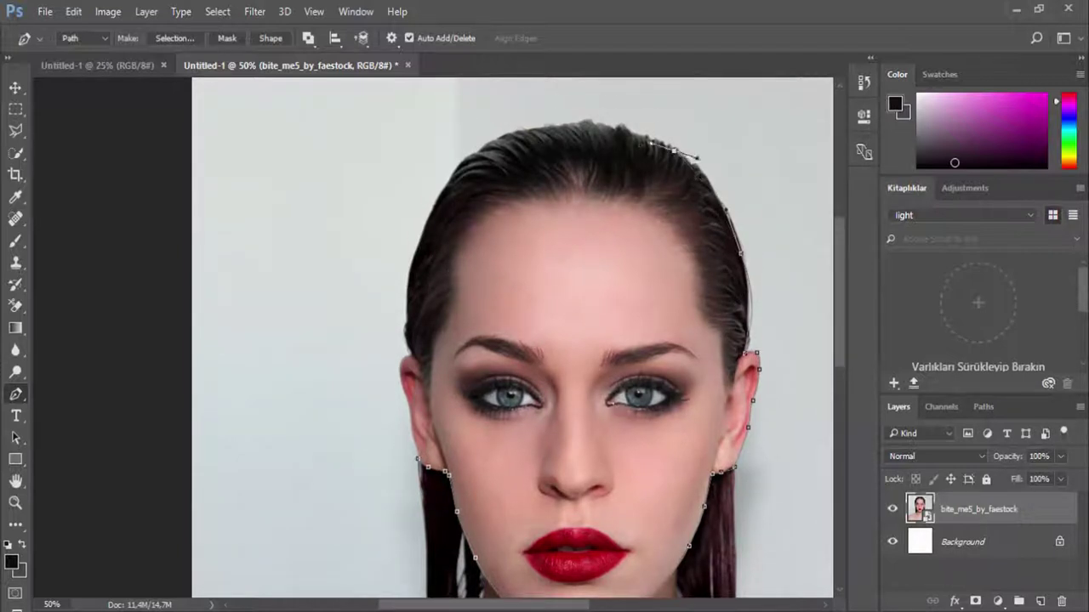
left_click_drag(570, 124, 548, 131)
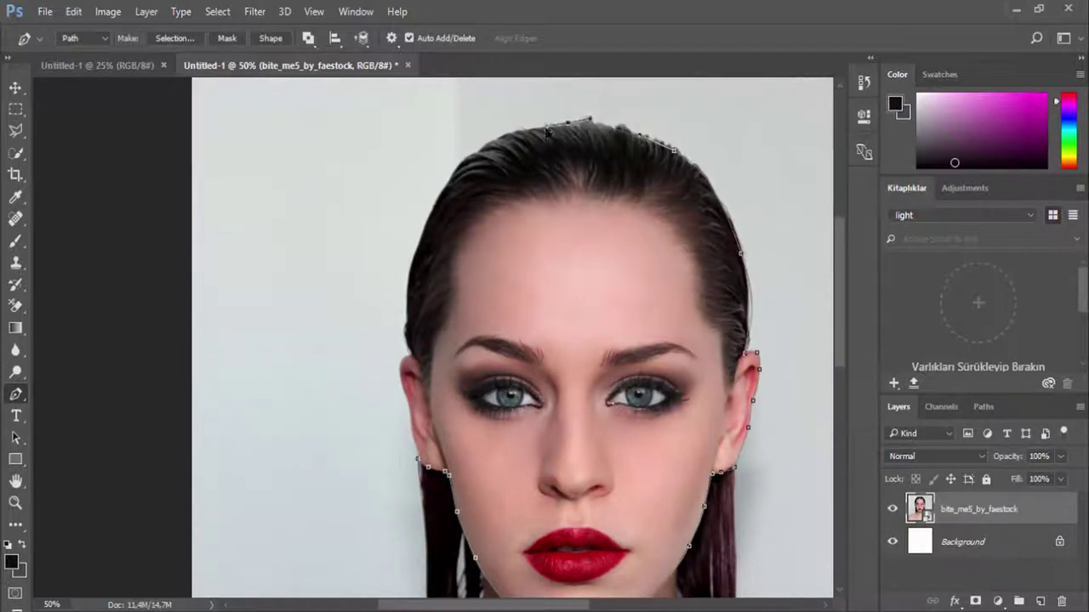
left_click_drag(466, 159, 451, 173)
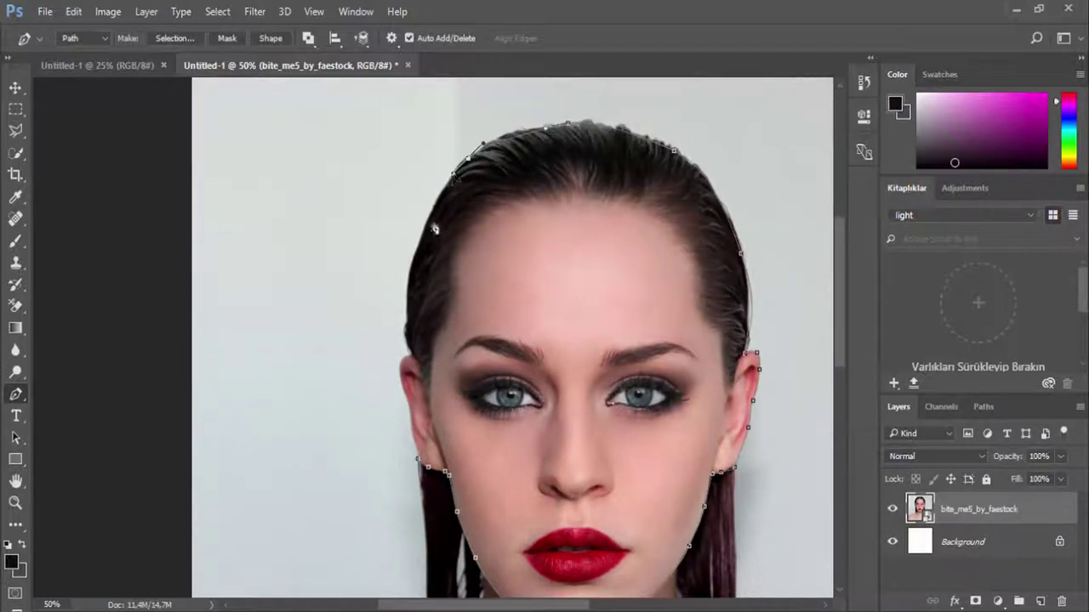
left_click_drag(417, 246, 404, 295)
left_click_drag(394, 374, 399, 410)
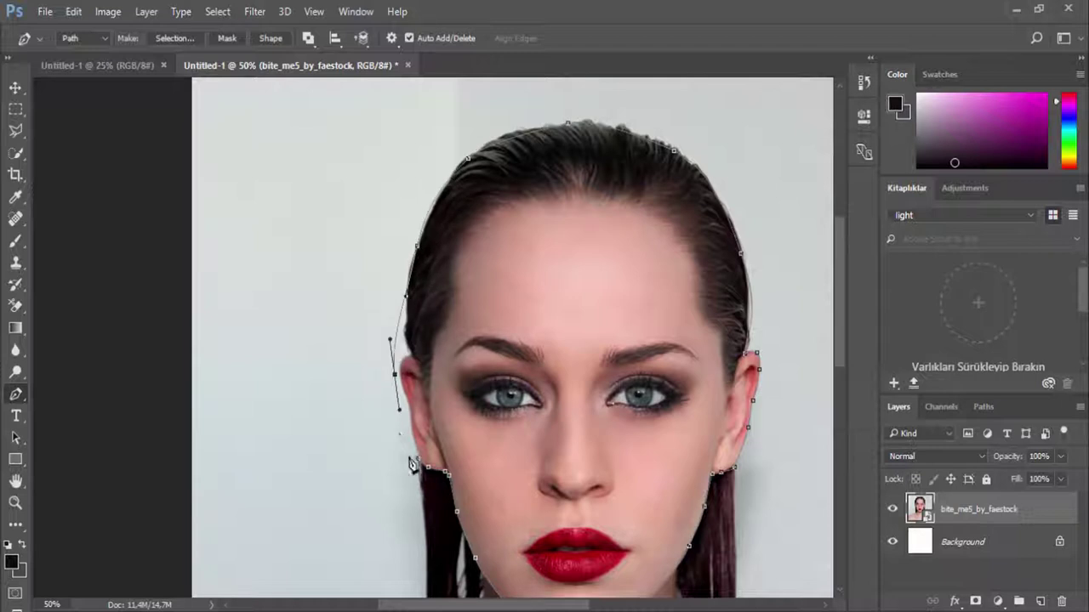
Step: Convert the traced outline path into a selection
right_click(401, 417)
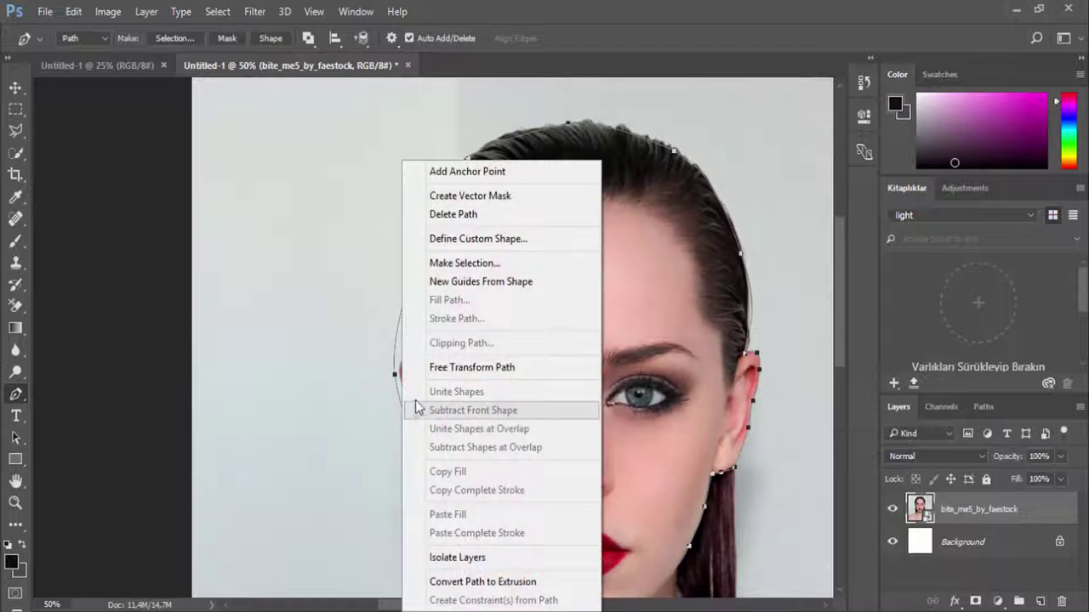
left_click(478, 267)
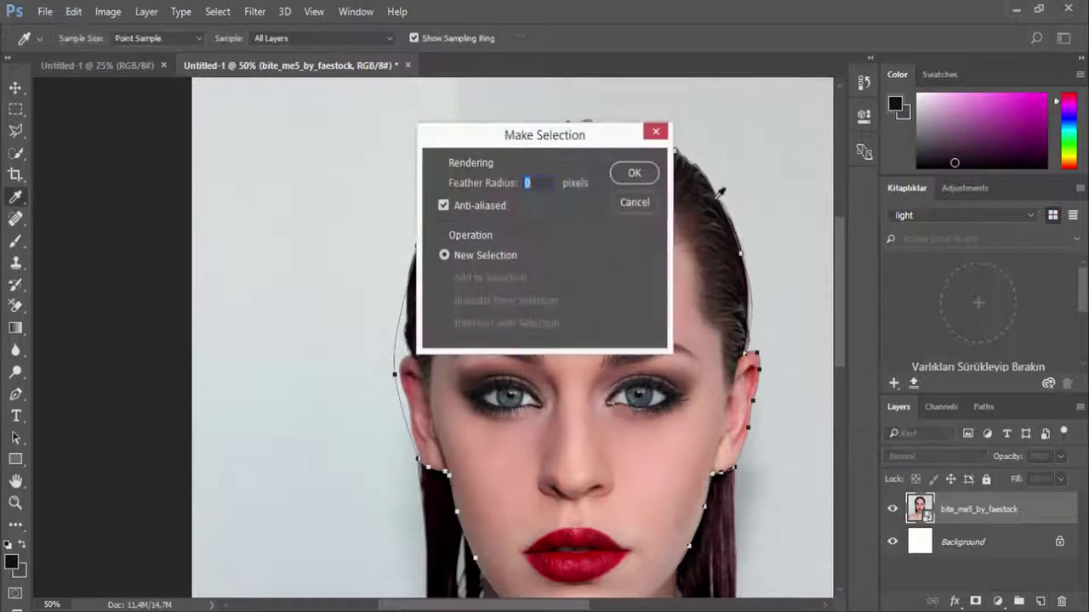
left_click(643, 176)
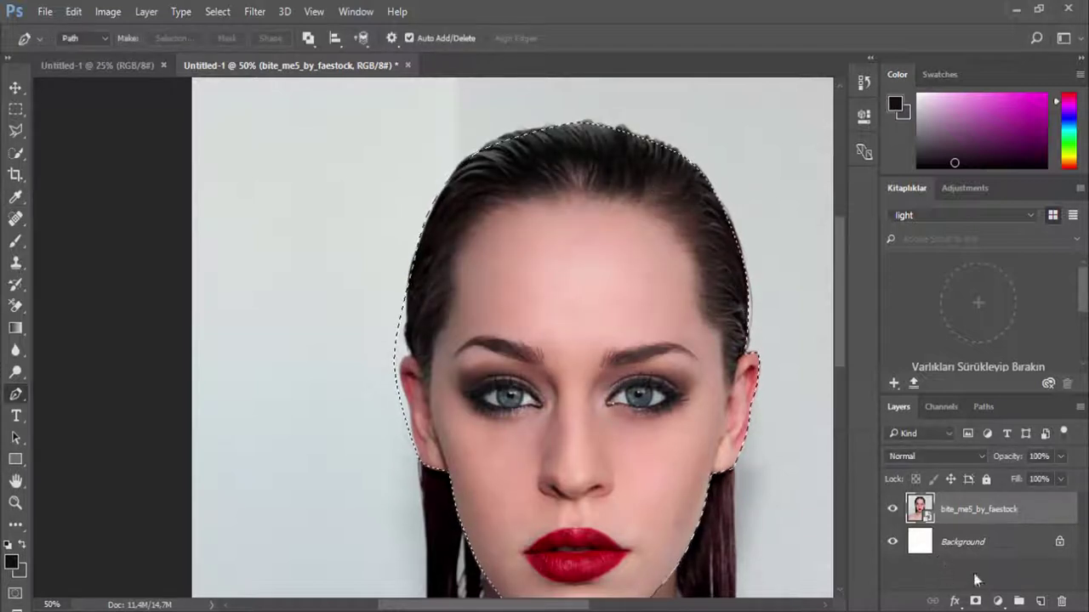
Step: Duplicate the portrait layer and mask the copy to the face-and-hair selection
left_click_drag(927, 508, 1041, 602)
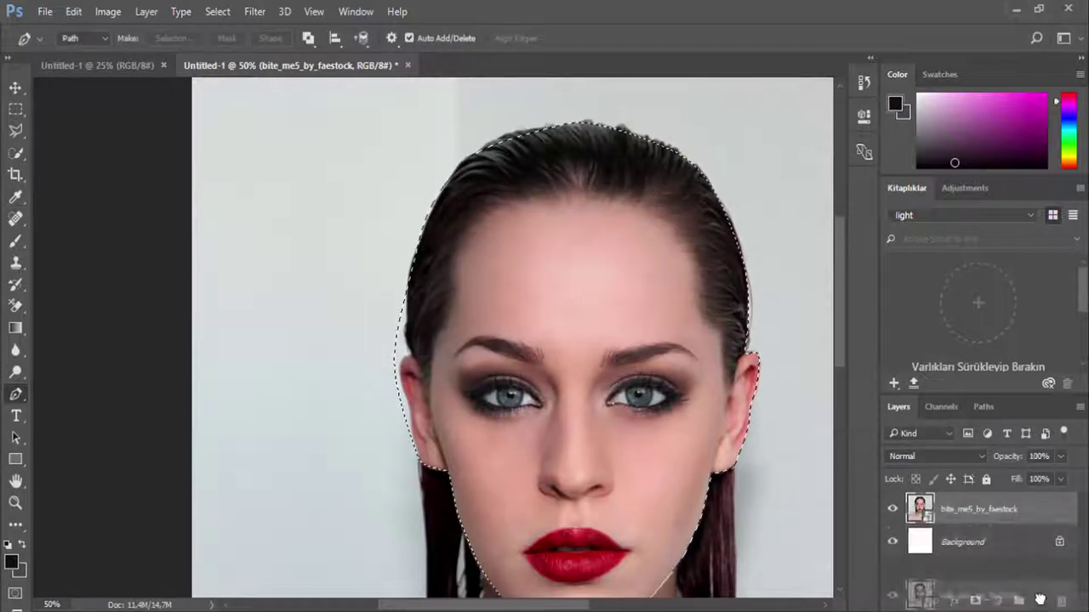
left_click(975, 601)
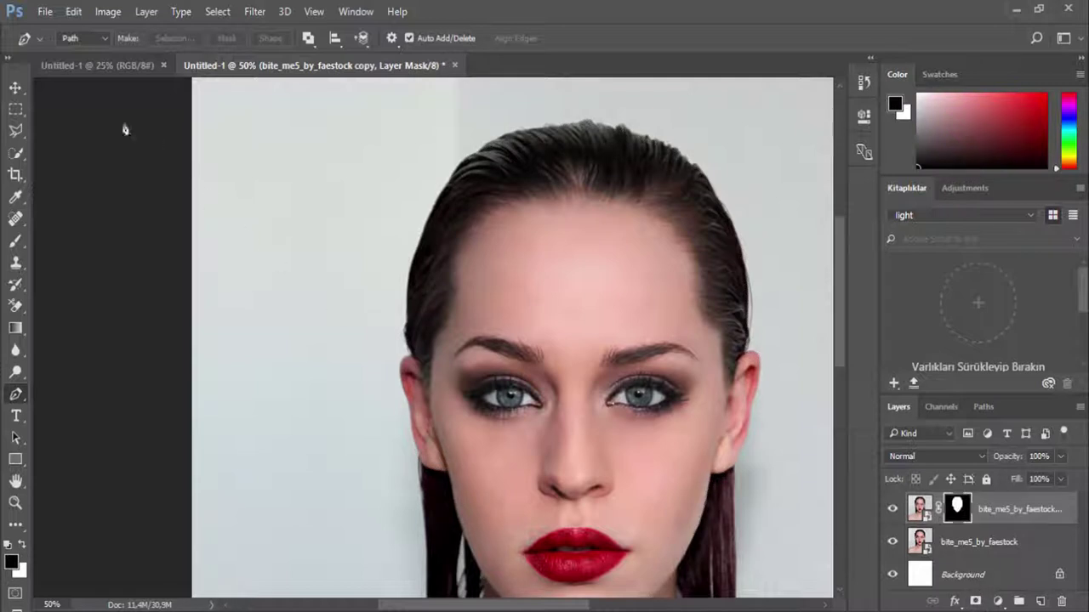
left_click(15, 87)
Step: Enlarge and re-centre the masked face copy over the portrait
key("ctrl+minus")
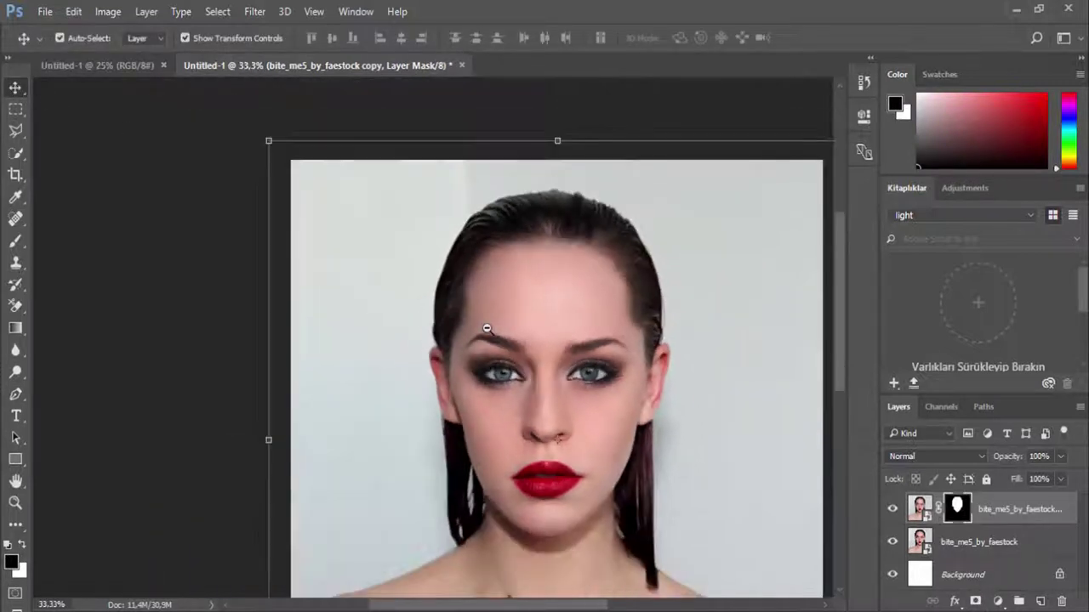
key("ctrl+minus")
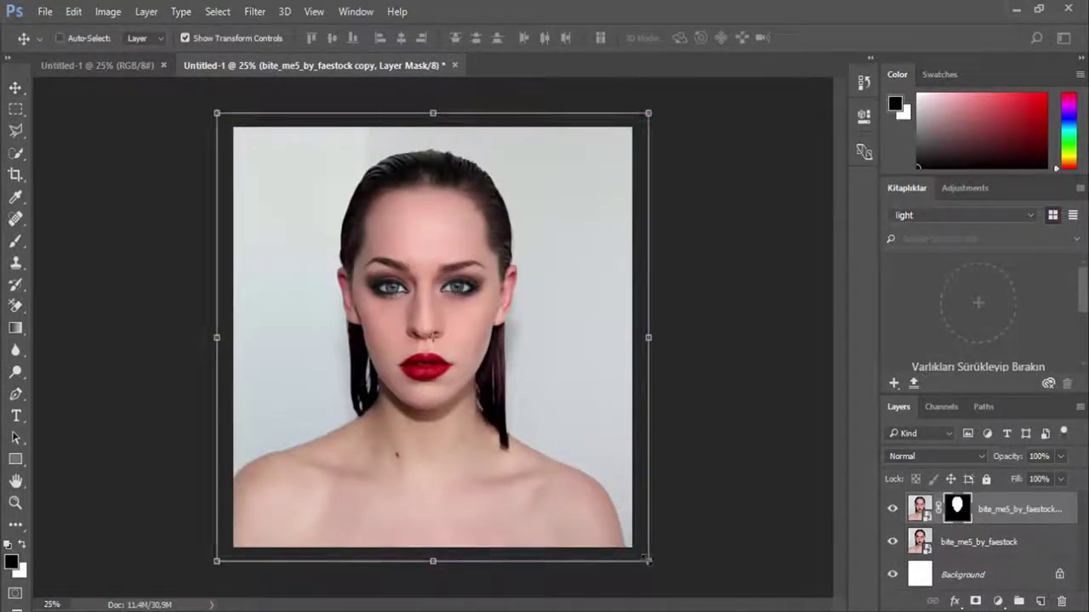
left_click_drag(646, 559, 704, 609)
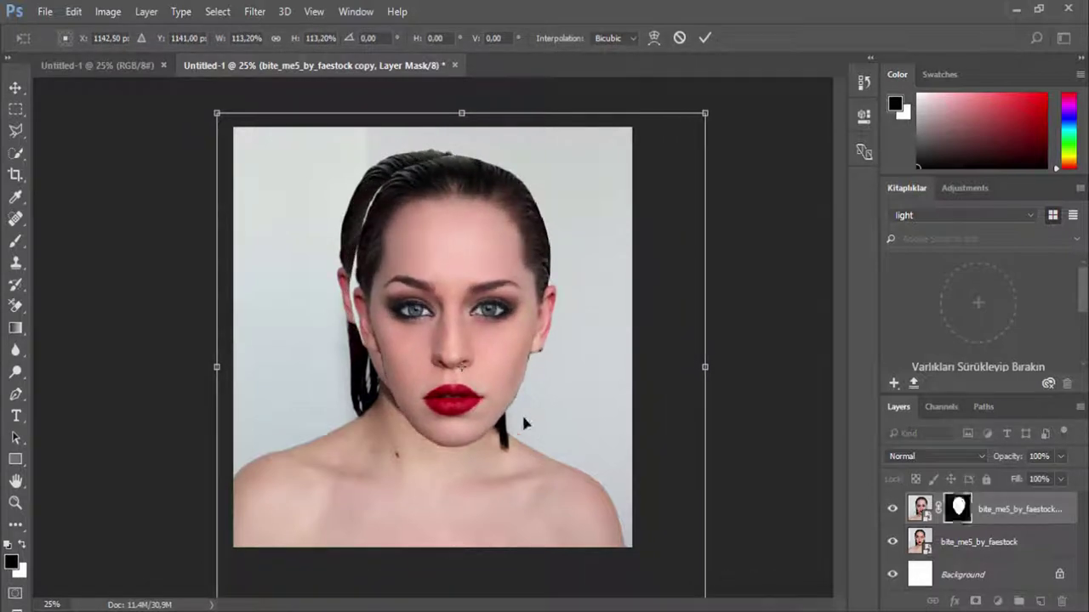
left_click_drag(493, 367, 465, 345)
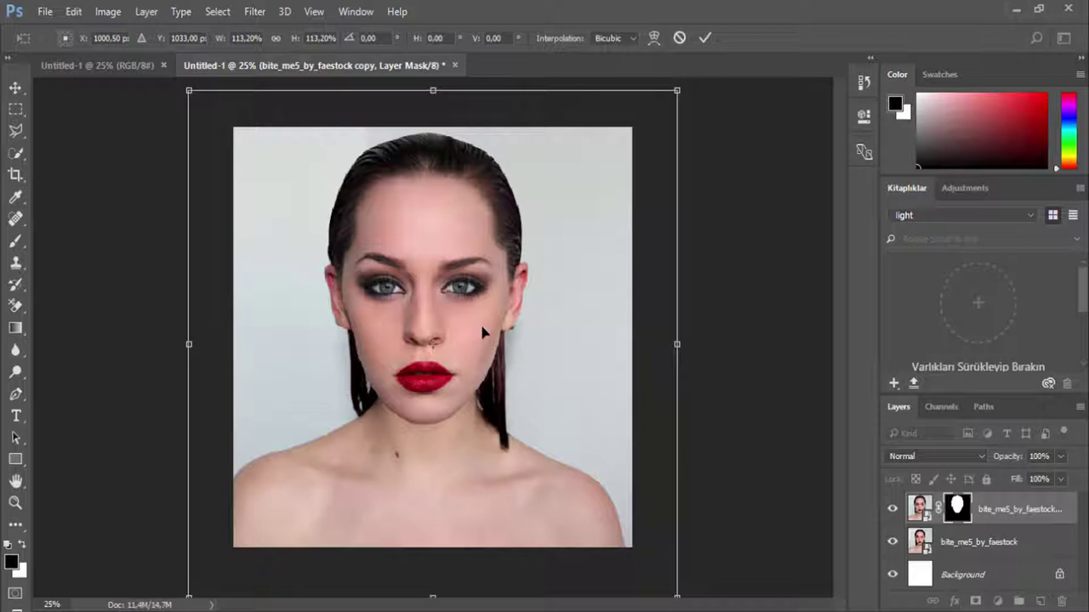
left_click_drag(481, 331, 483, 328)
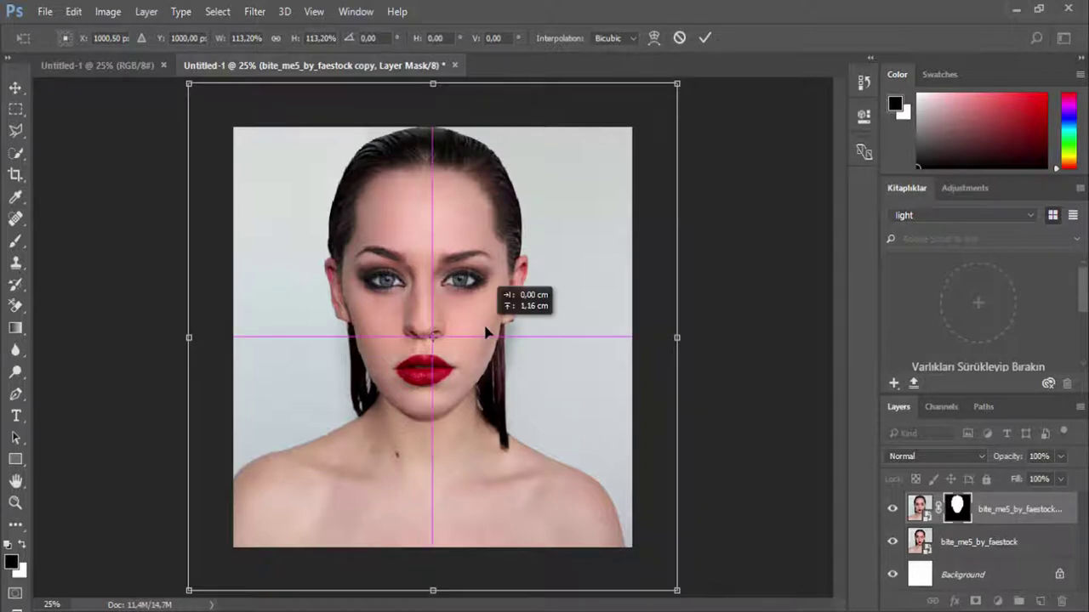
left_click(703, 38)
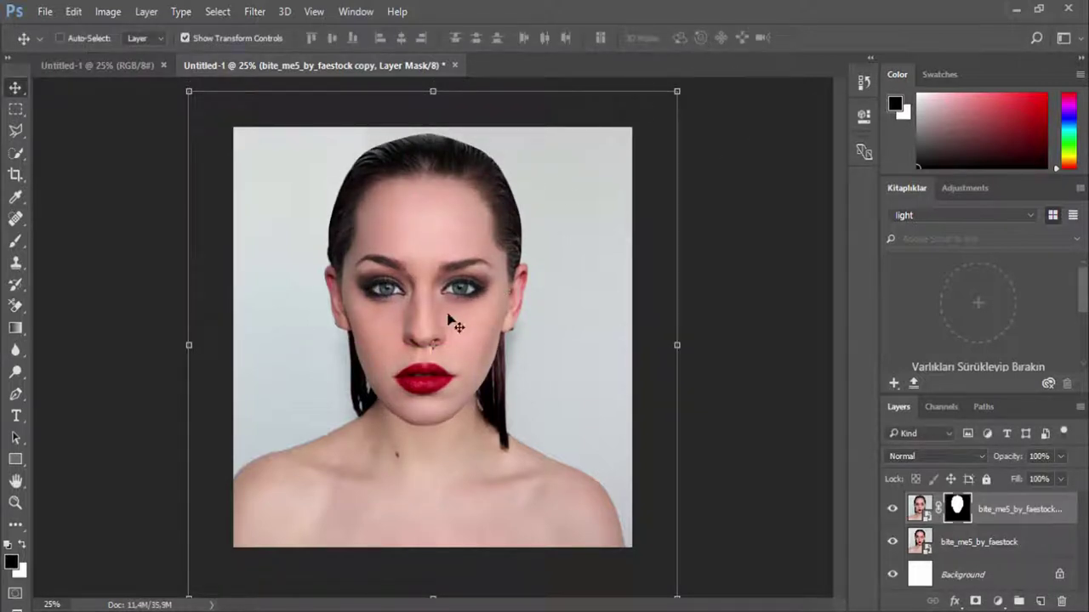
Step: Scale the face copy down to about 96% and nudge it into alignment
scroll(448, 319, "up", 1)
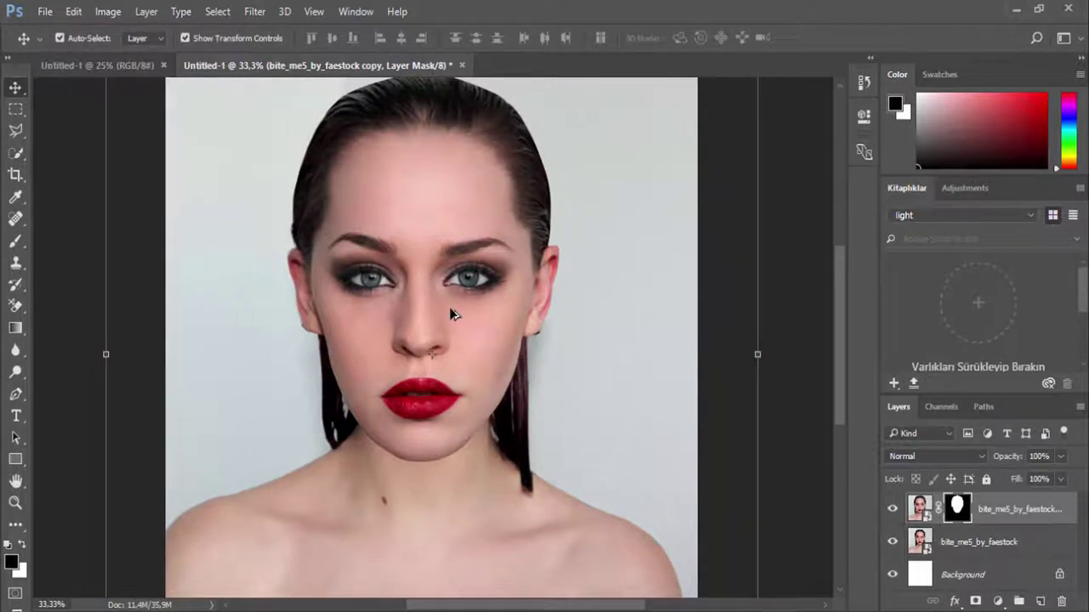
scroll(436, 290, "down", 1)
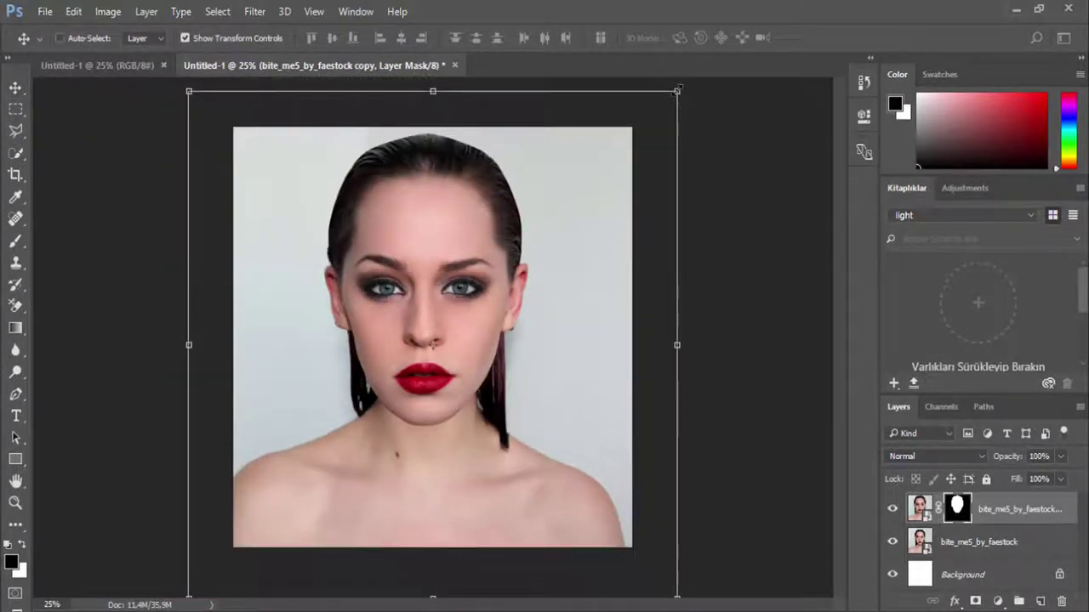
left_click_drag(676, 91, 659, 110)
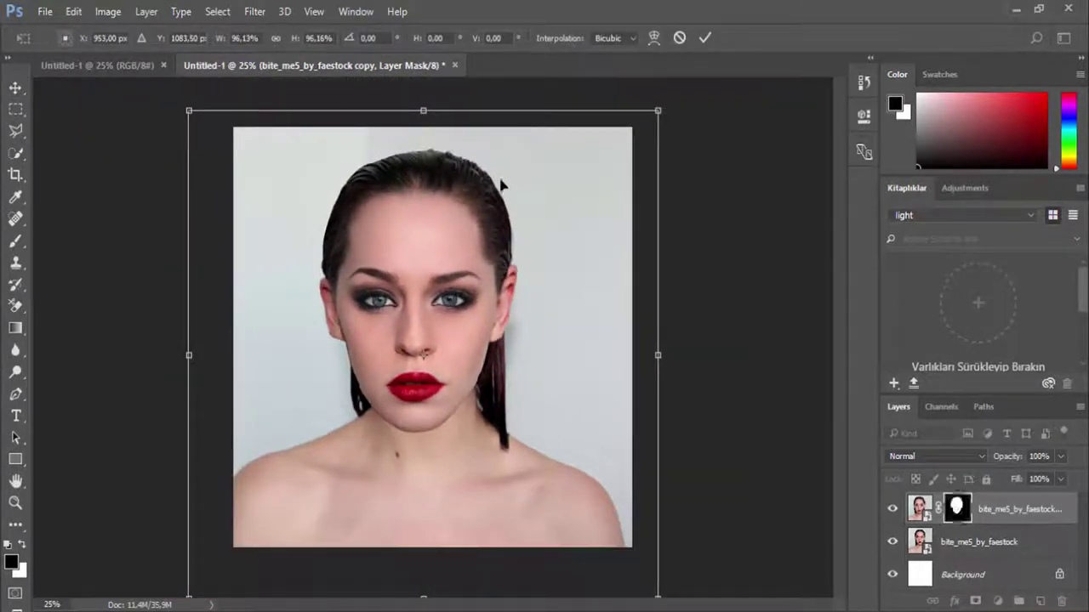
left_click_drag(450, 192, 460, 186)
key("Return")
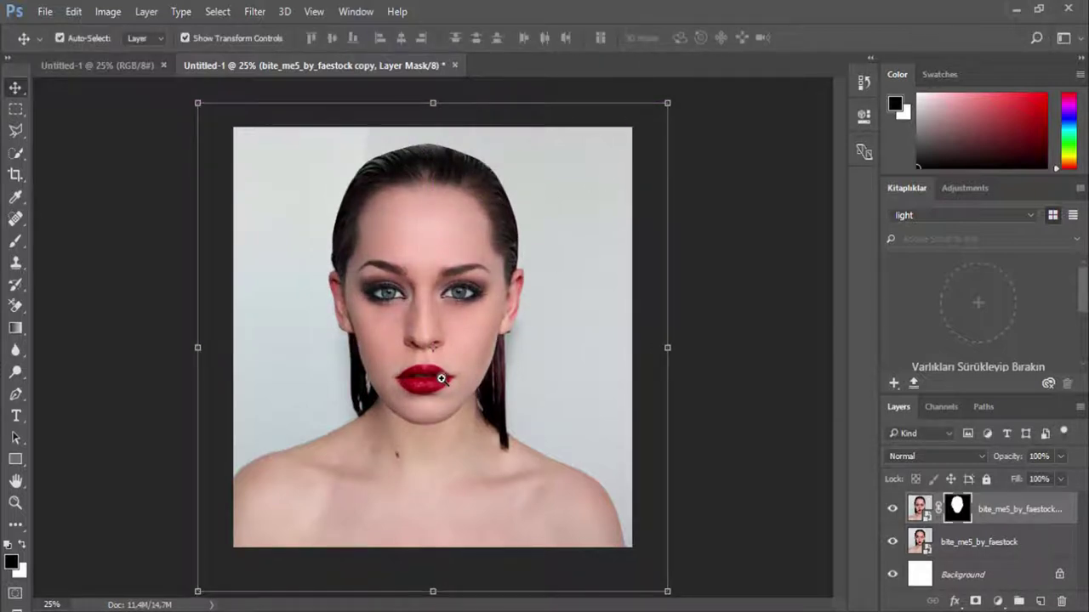
Step: Bring zipper2.png from File Explorer over the face
scroll(407, 385, "up", 1)
scroll(395, 378, "up", 1)
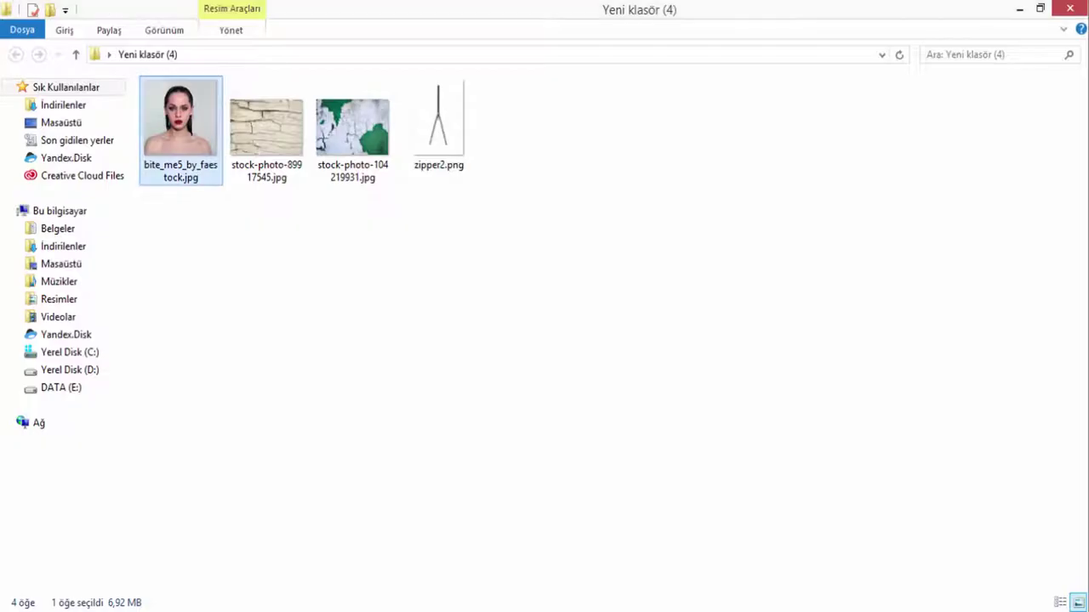
left_click_drag(438, 123, 397, 330)
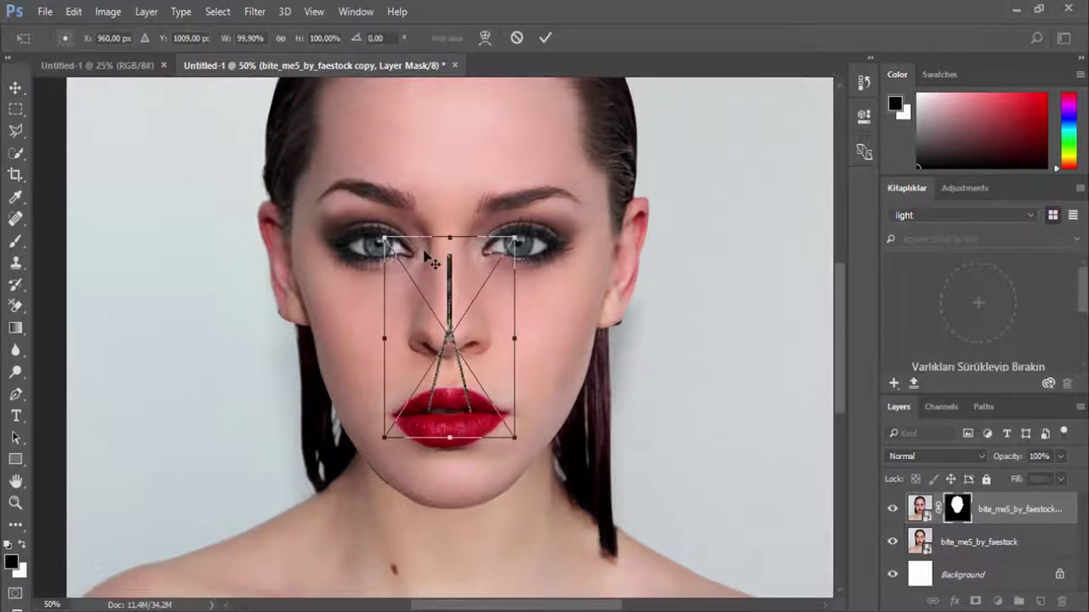
Step: Place zipper2 at 266.9% with linked W/H, running forehead to chin, pull on the nose
left_click_drag(453, 316, 448, 204)
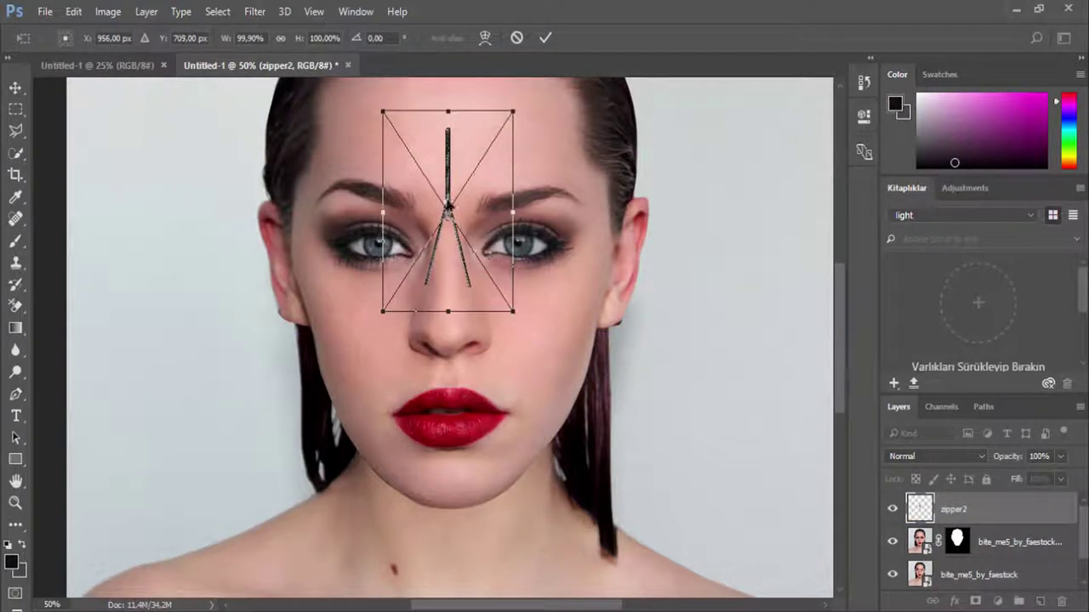
left_click(279, 40)
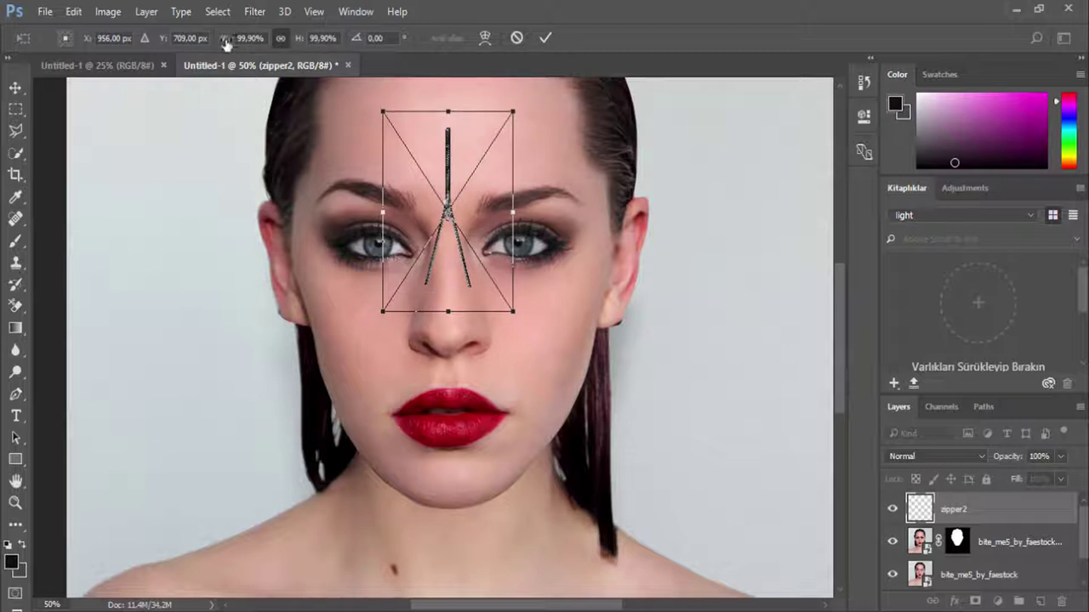
left_click_drag(226, 38, 360, 74)
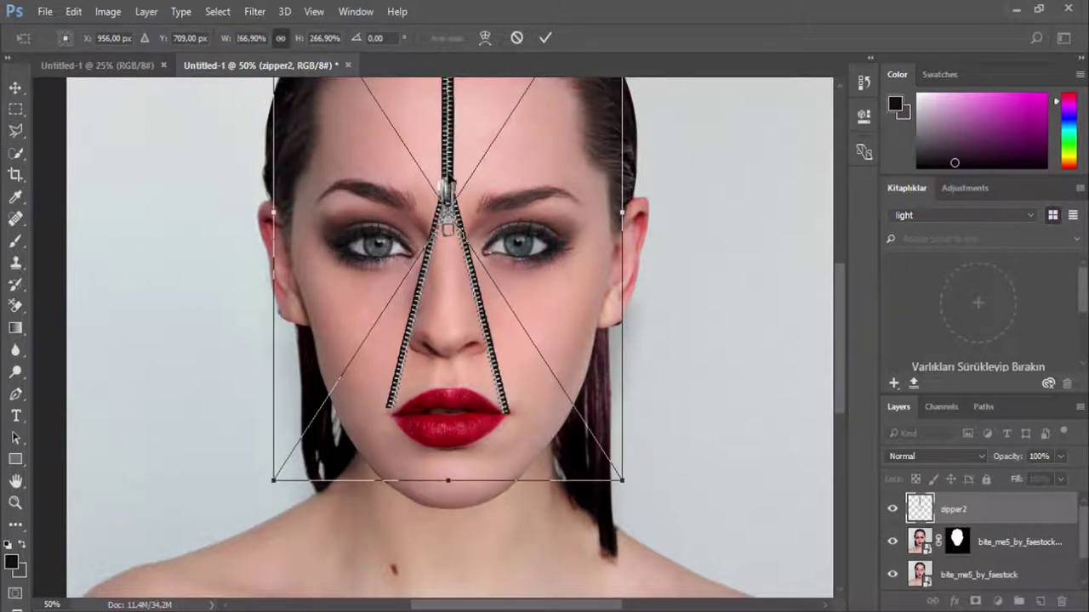
left_click_drag(449, 180, 446, 305)
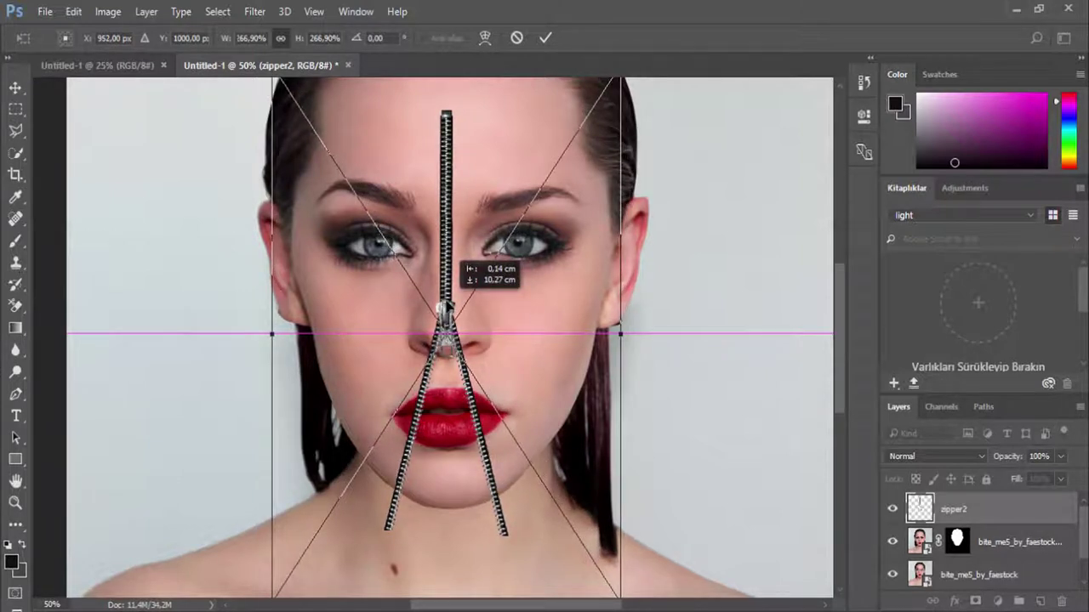
left_click(546, 38)
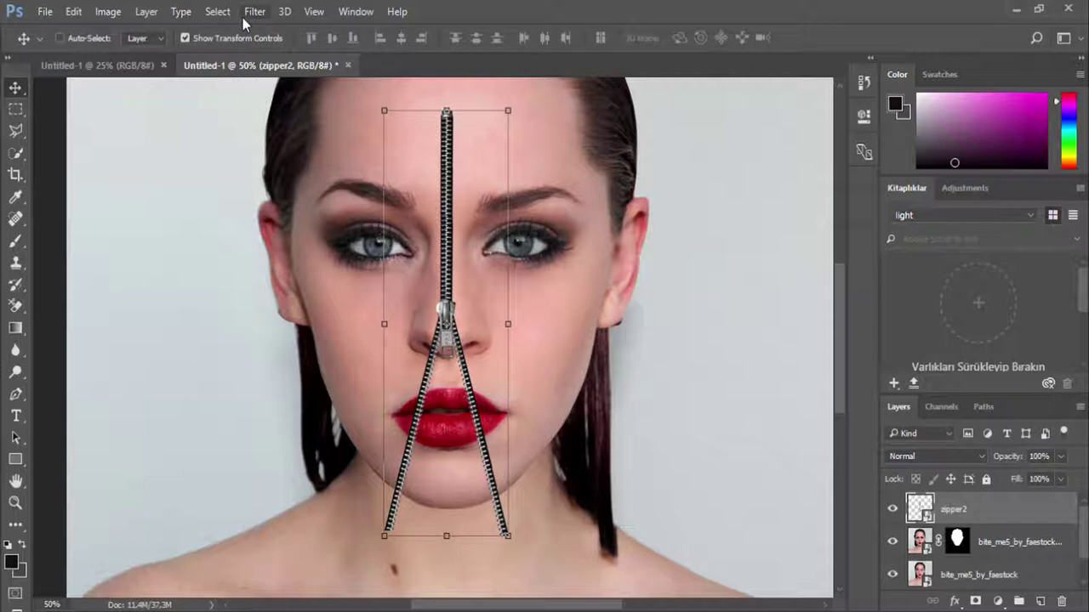
Step: Apply Puppet Warp to zipper2, pin its top, and swing both legs outward
left_click(83, 12)
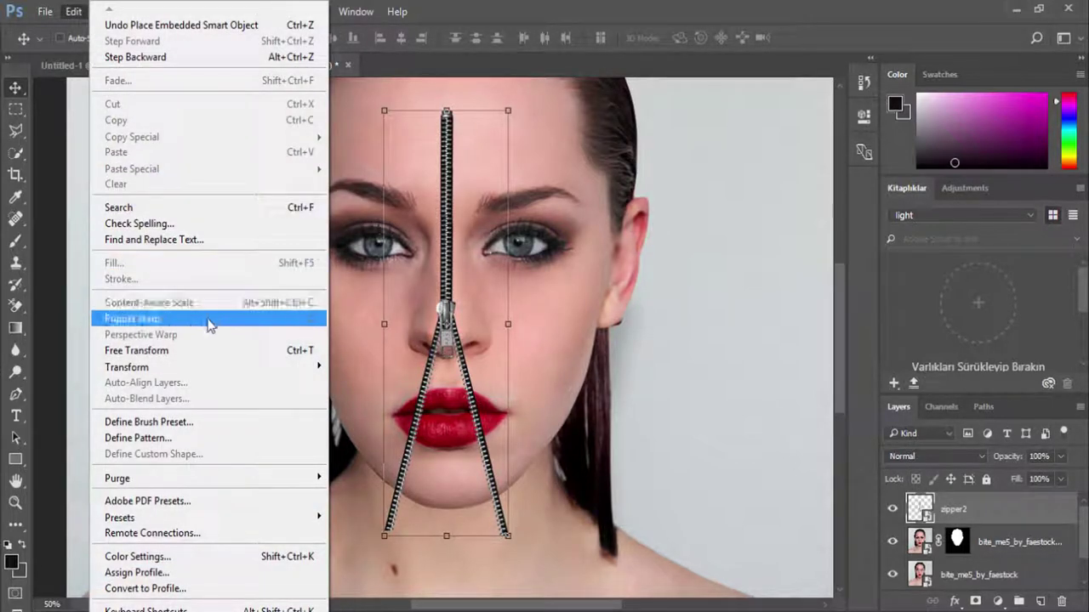
left_click(131, 319)
left_click(445, 121)
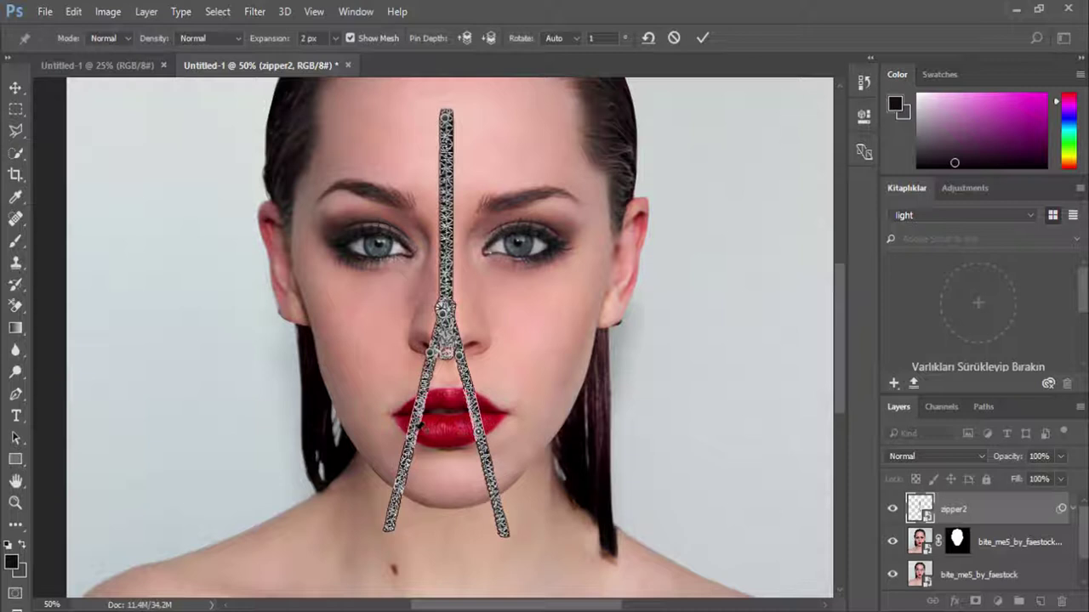
mouse_move(411, 431)
left_mouse_down()
mouse_move(379, 406)
mouse_move(389, 411)
left_mouse_up()
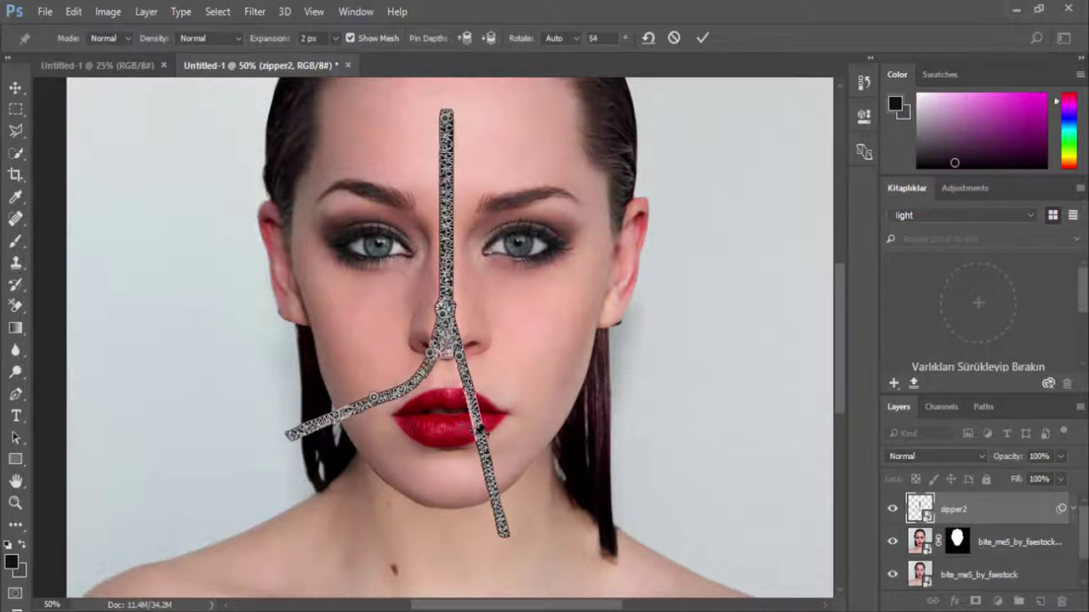
left_click_drag(484, 436, 621, 406)
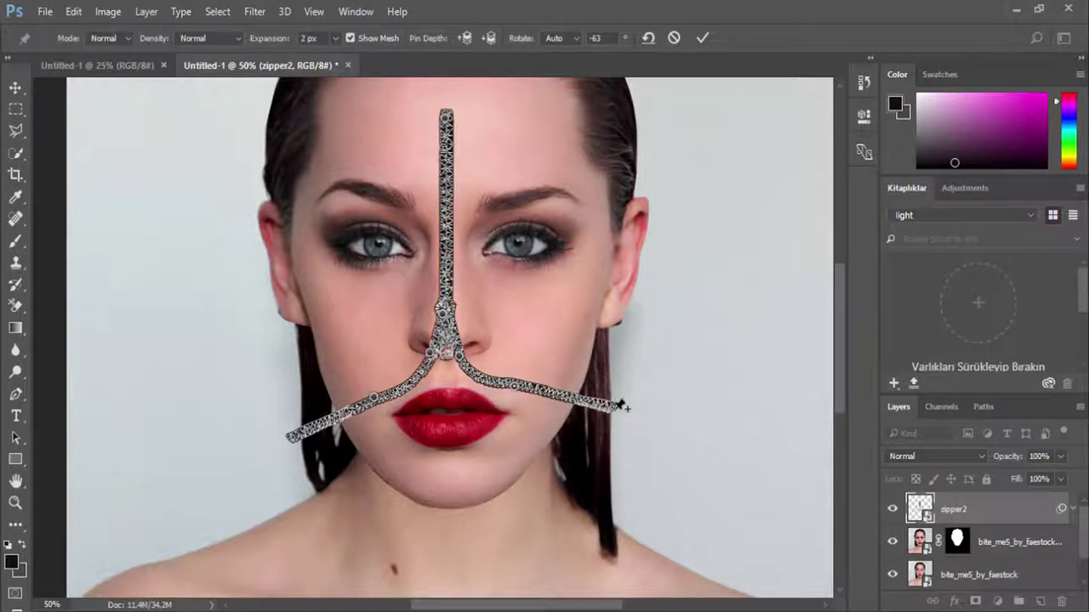
left_click_drag(587, 426, 552, 439)
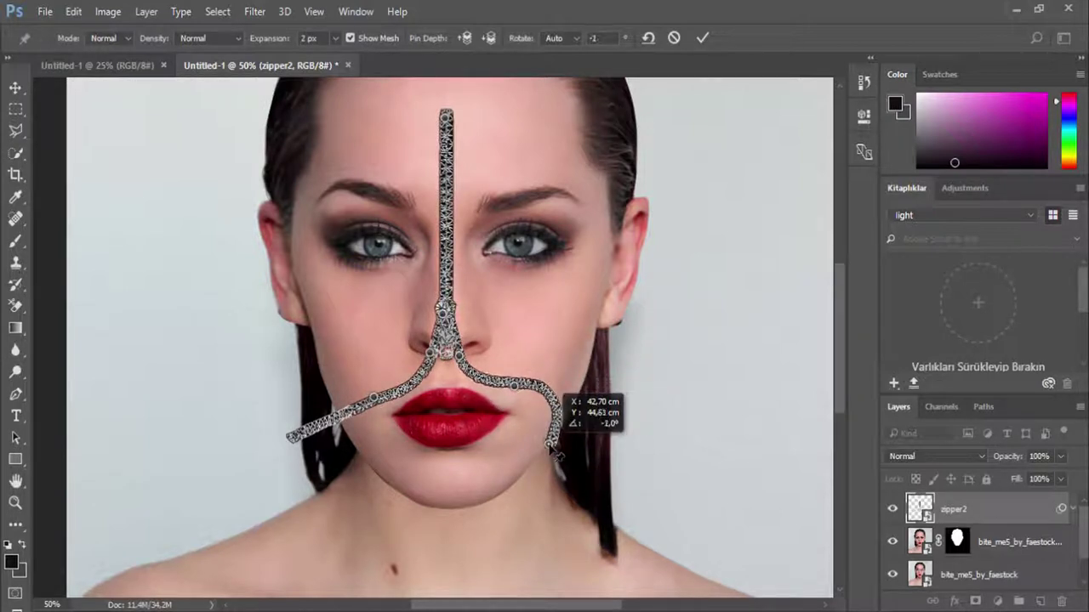
left_click_drag(554, 448, 552, 444)
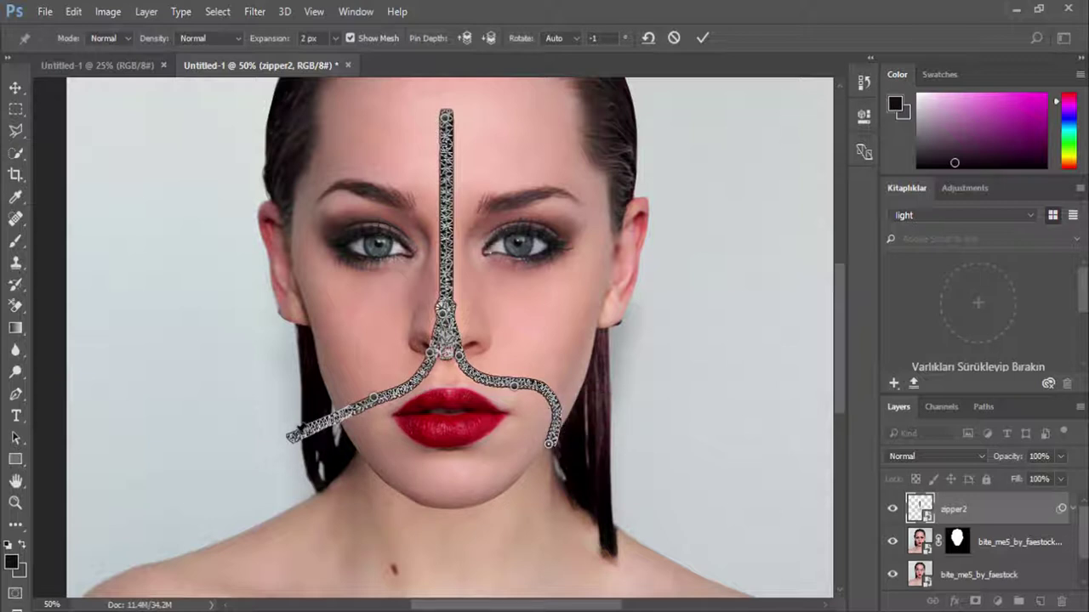
Step: Curve both zipper legs around the lips toward the jaw corners and commit the warp
left_click_drag(293, 437, 347, 439)
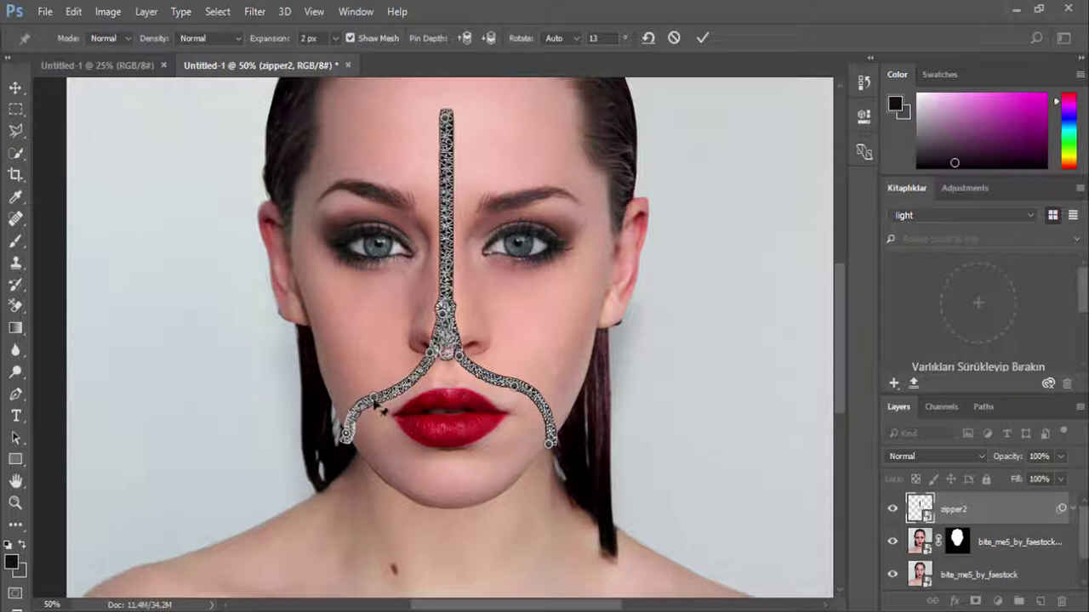
left_click_drag(374, 410, 379, 396)
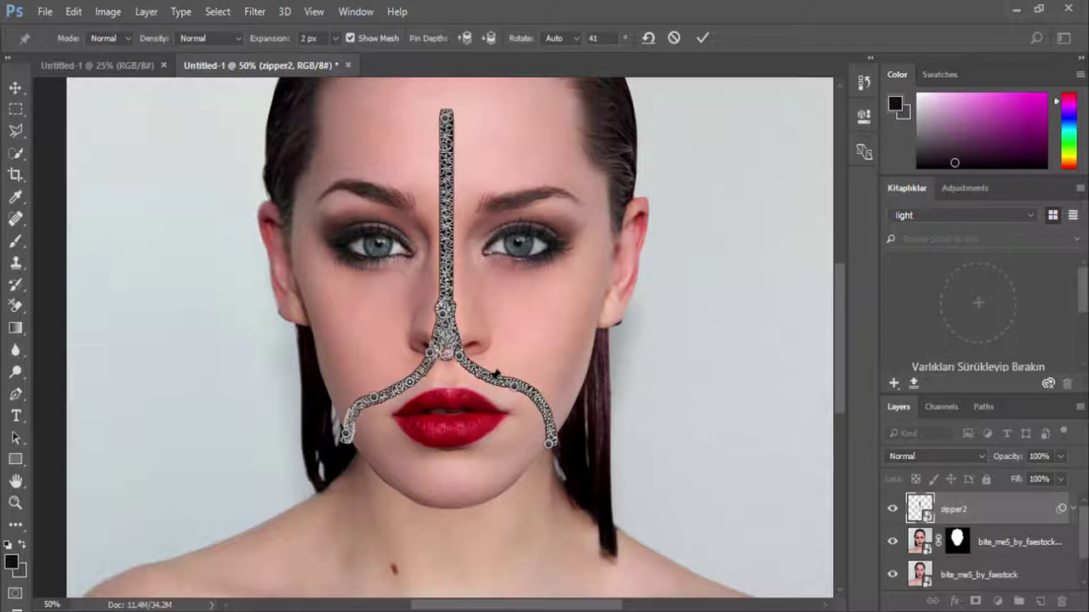
left_click_drag(483, 371, 482, 381)
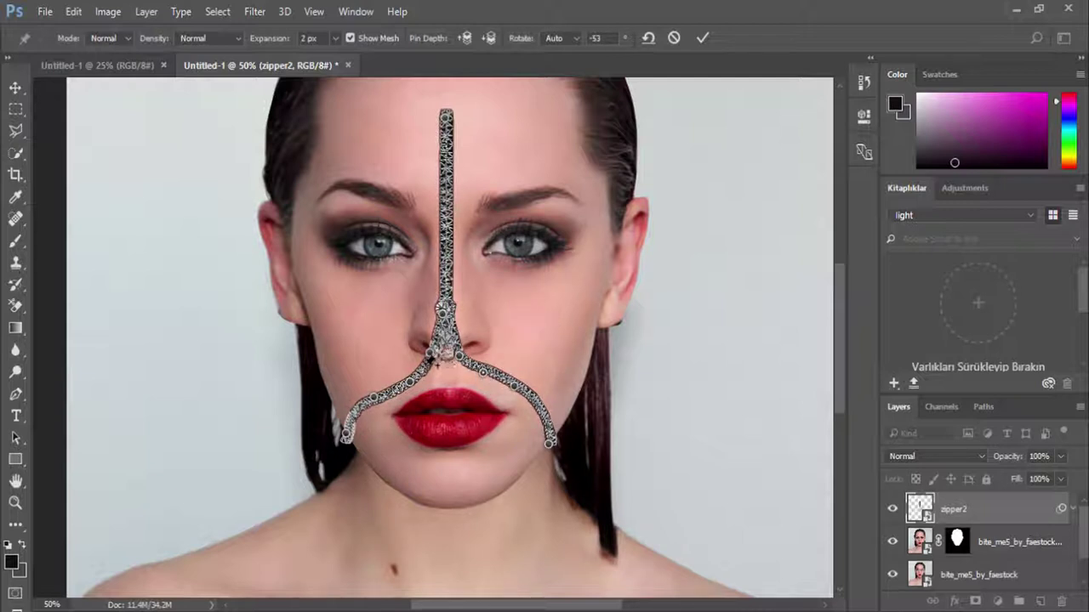
left_click_drag(413, 388, 409, 387)
left_click_drag(557, 447, 543, 409)
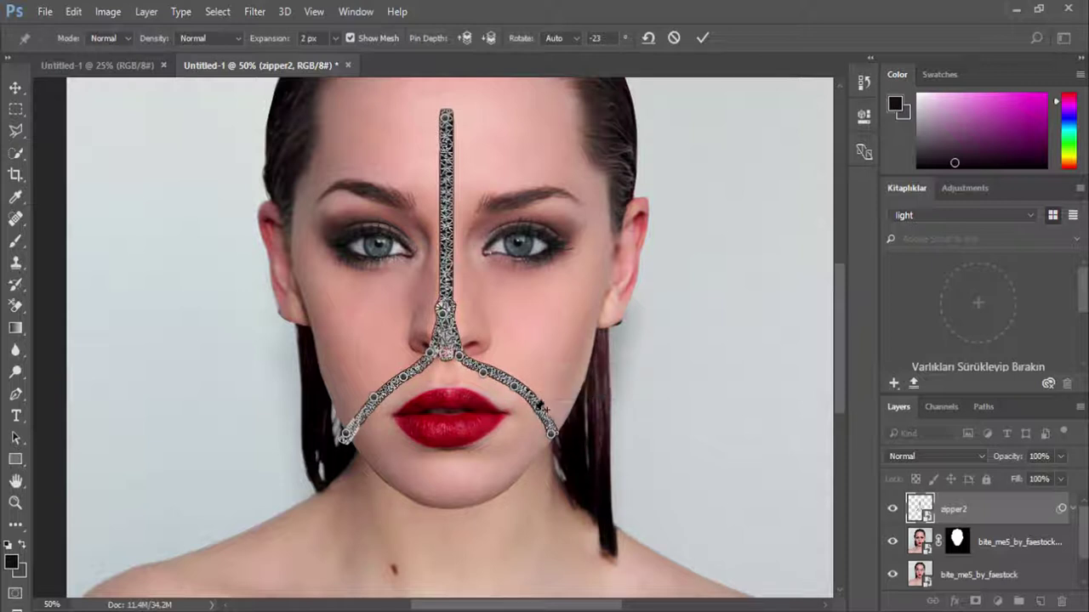
left_click_drag(346, 441, 348, 441)
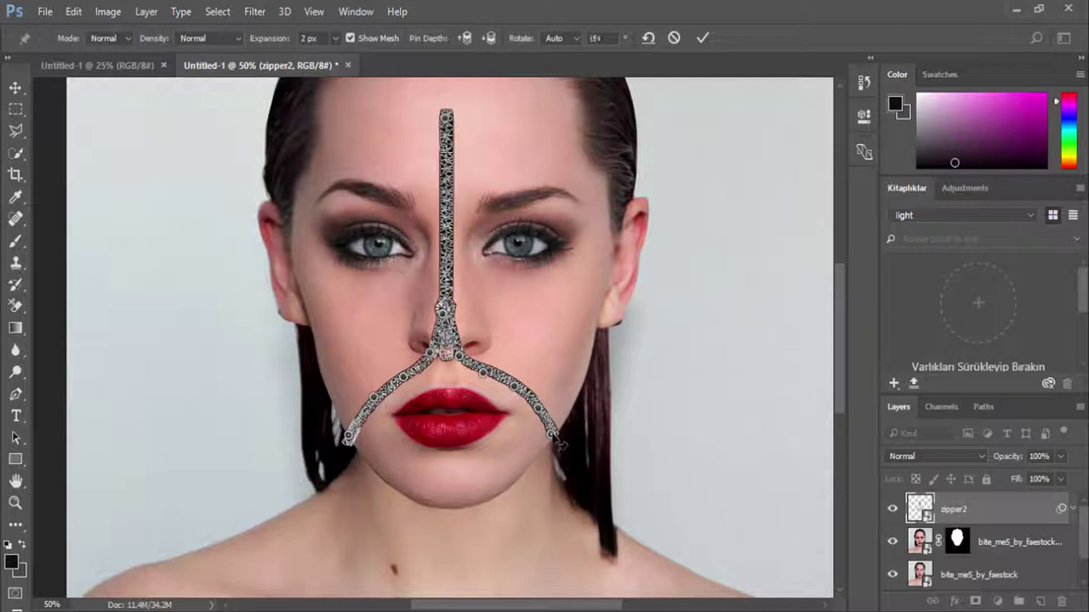
left_click(699, 39)
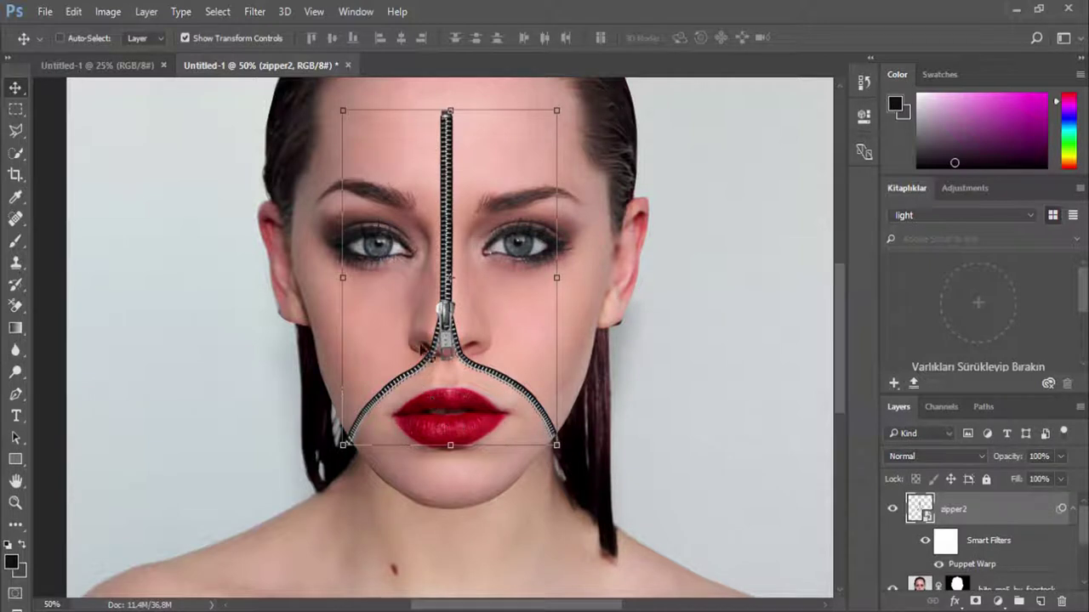
Step: Raise the warped zipper so its pull sits between the eyes, legs above the lips
left_click_drag(455, 321, 453, 339)
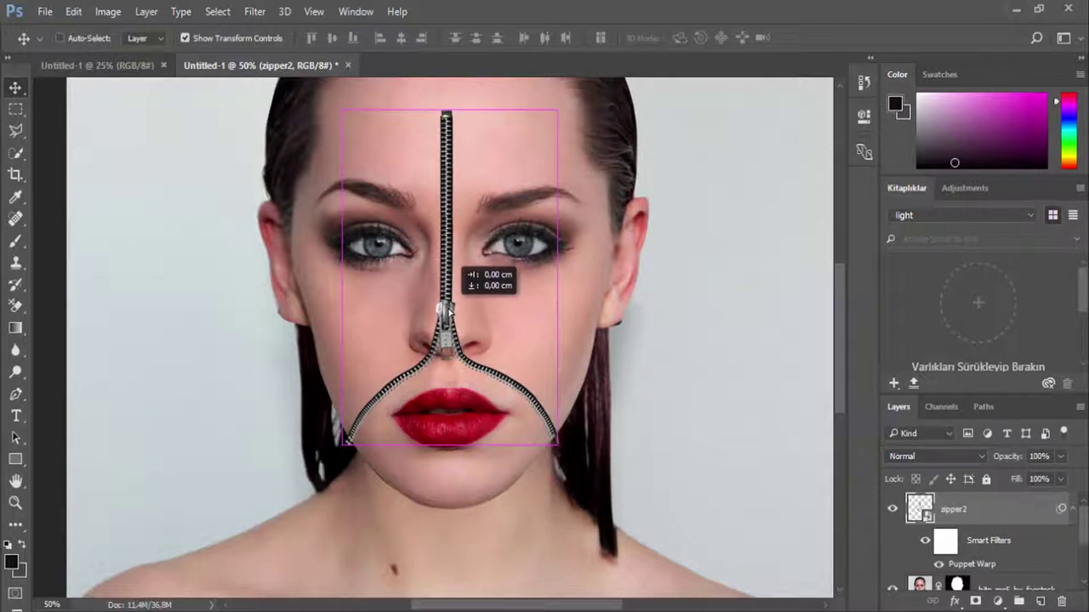
mouse_move(454, 339)
left_mouse_down()
mouse_move(447, 248)
mouse_move(447, 337)
mouse_move(447, 315)
left_mouse_up()
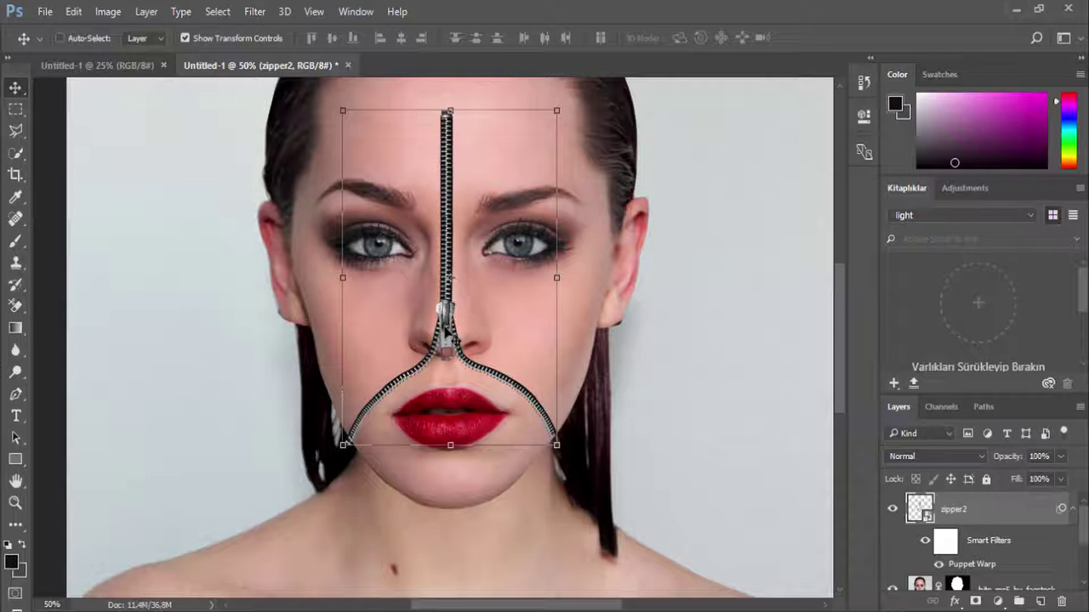
left_click_drag(448, 332, 443, 255)
scroll(476, 323, "up", 3)
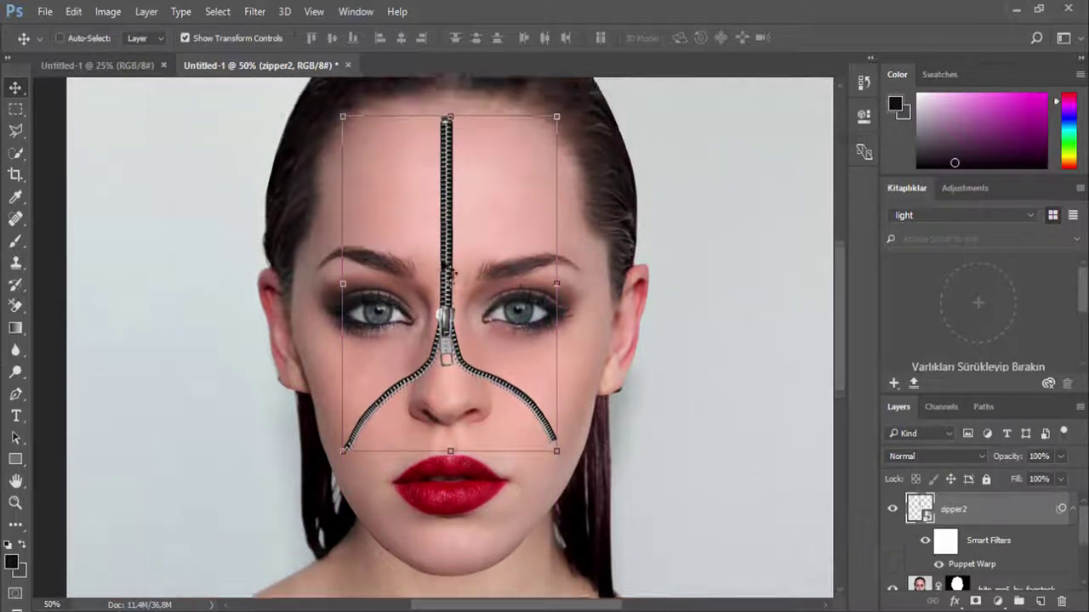
Step: Free-transform the warped zipper, moving it up onto the face and shrinking it proportionally
left_click(558, 467)
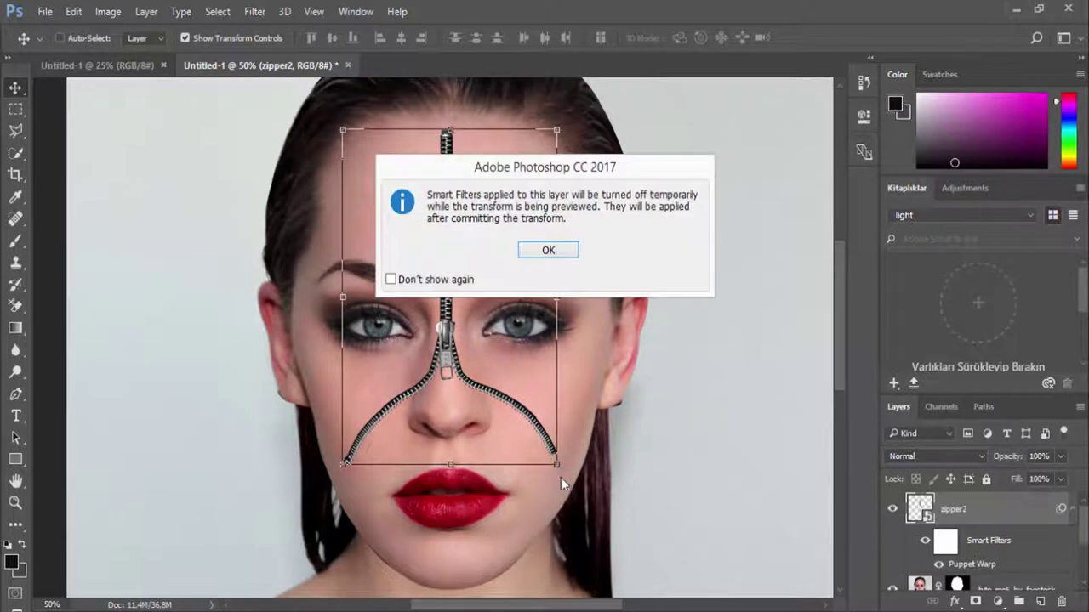
left_click(534, 252)
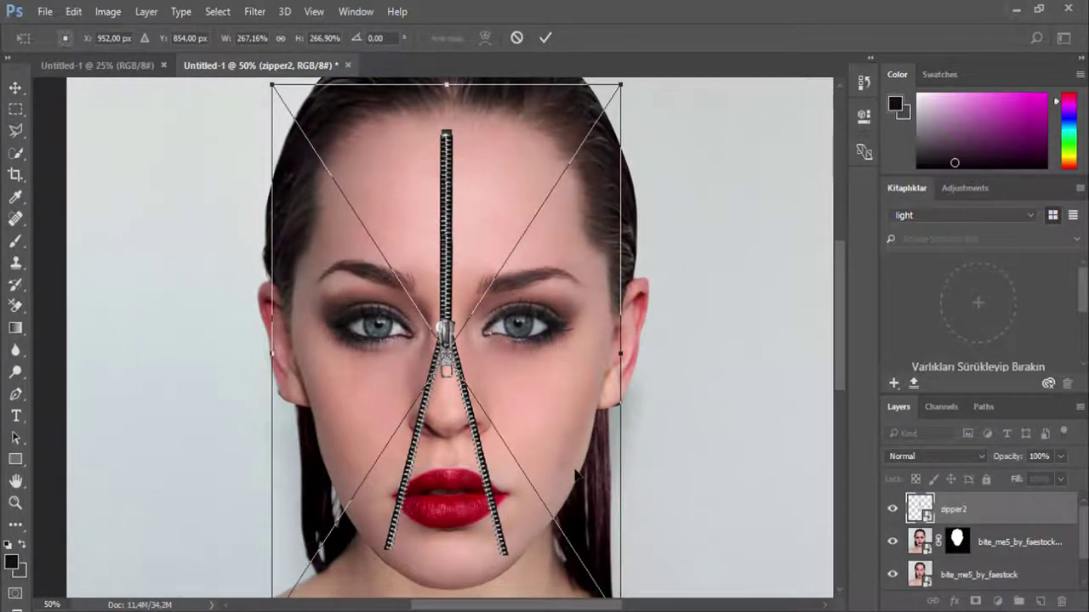
scroll(575, 473, "down", 3)
left_click_drag(619, 529, 685, 587)
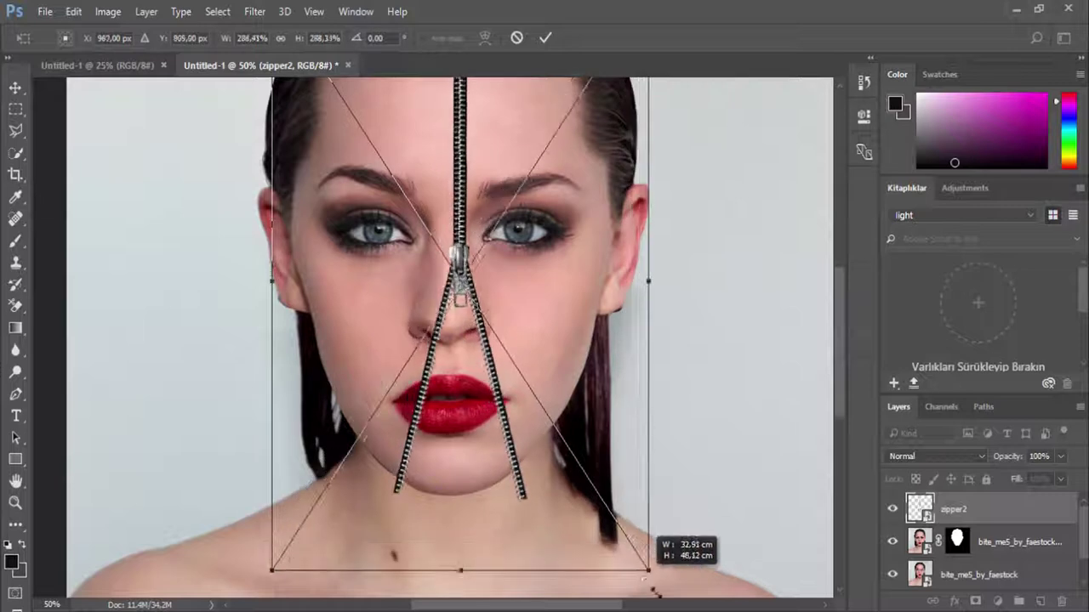
scroll(467, 251, "up", 3)
scroll(467, 250, "up", 1)
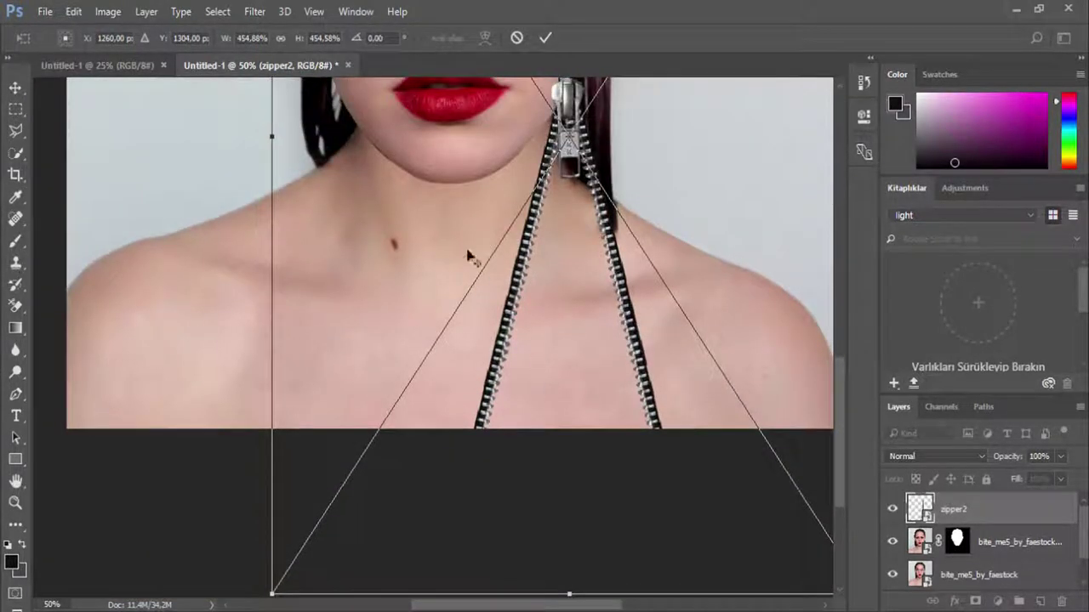
left_click(457, 243, "alt")
left_click(457, 242, "alt")
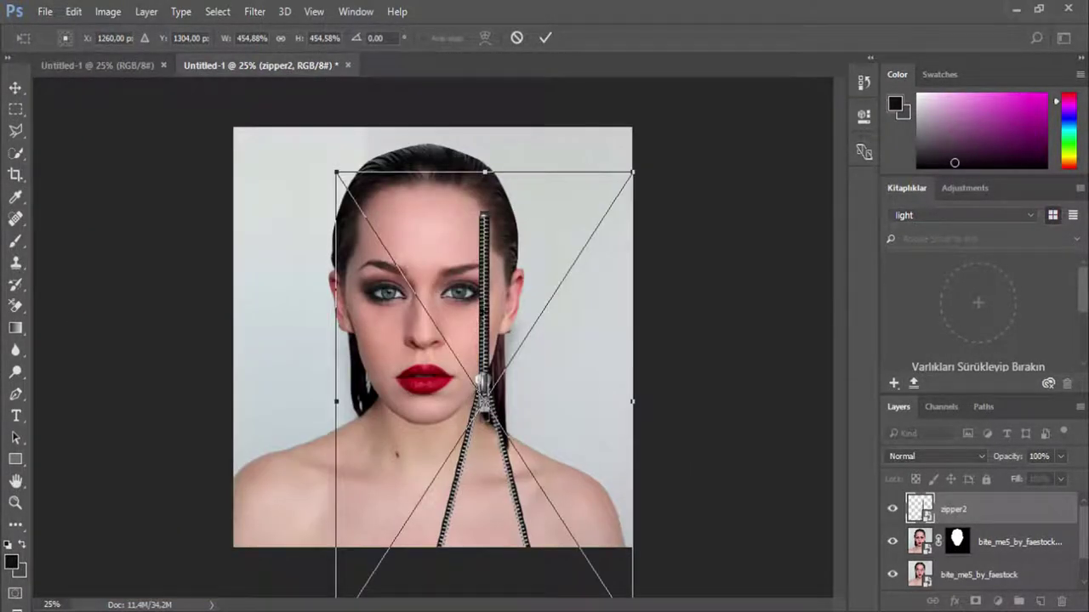
left_click_drag(454, 313, 386, 216)
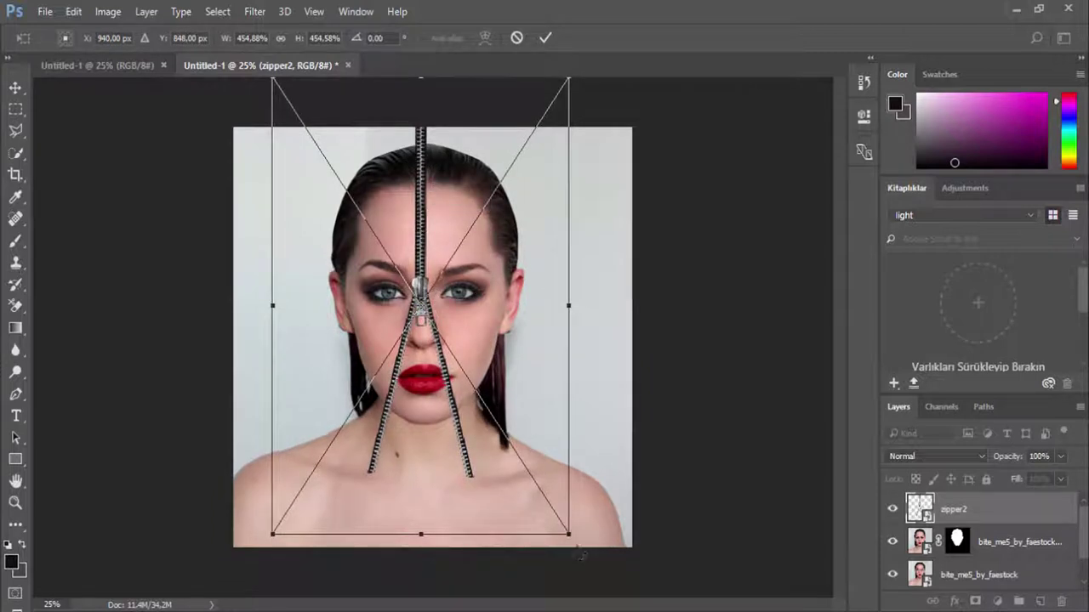
left_click_drag(569, 535, 534, 436)
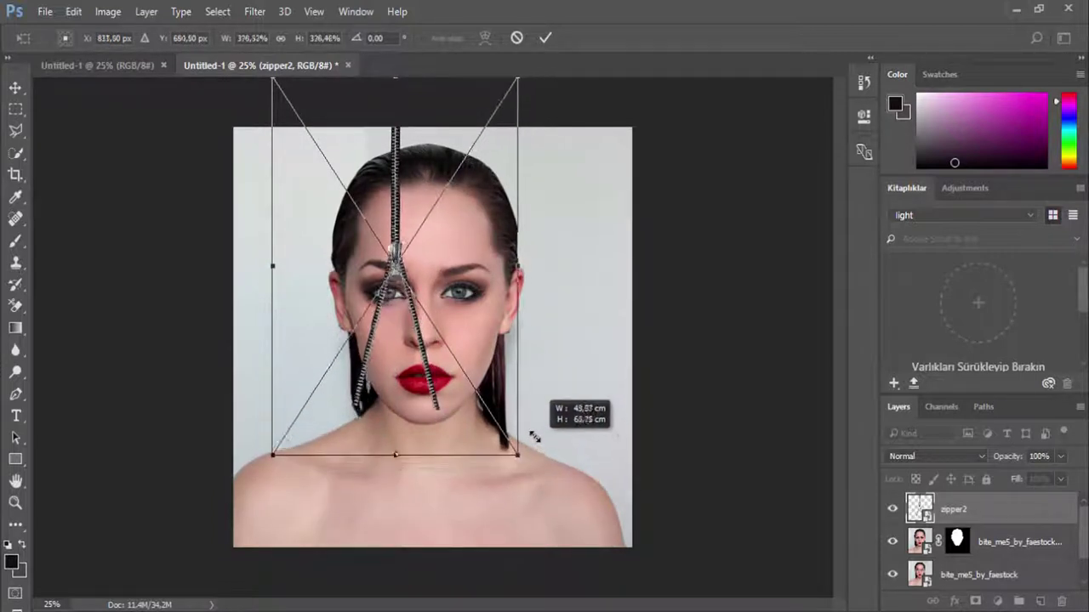
Step: Centre the zipper on the face with slight further shrinking, and commit
mouse_move(386, 241)
left_mouse_down()
mouse_move(424, 274)
mouse_move(417, 290)
left_mouse_up()
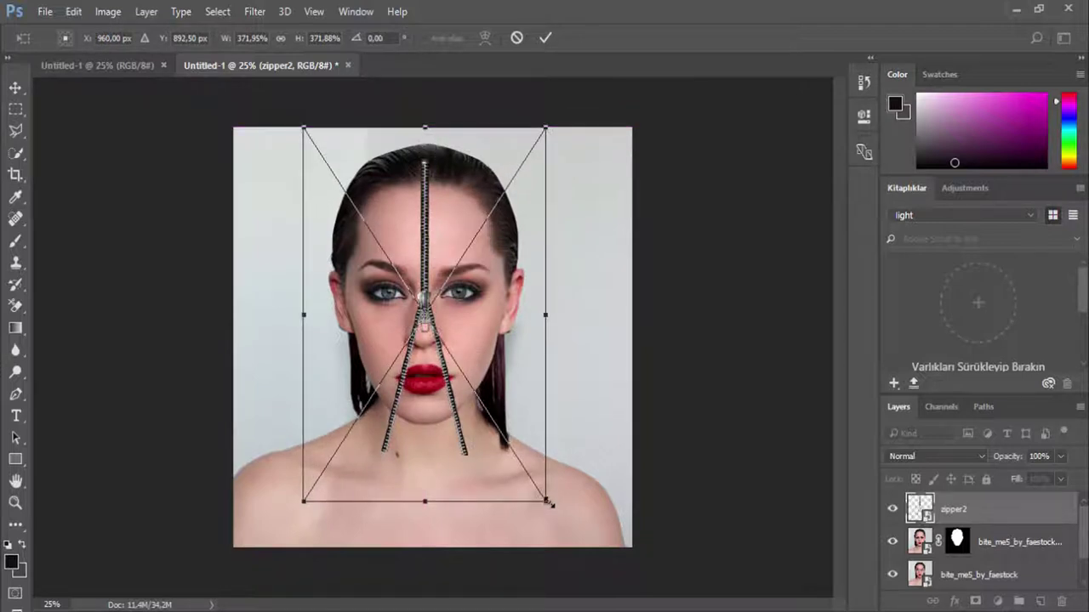
left_click_drag(548, 503, 522, 466)
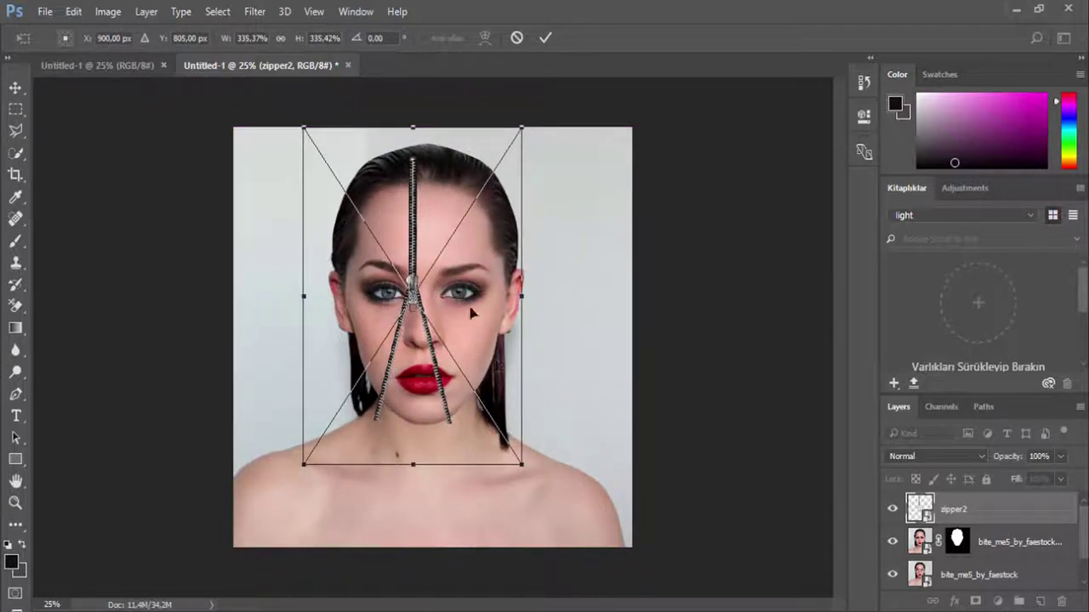
left_click_drag(472, 314, 436, 299)
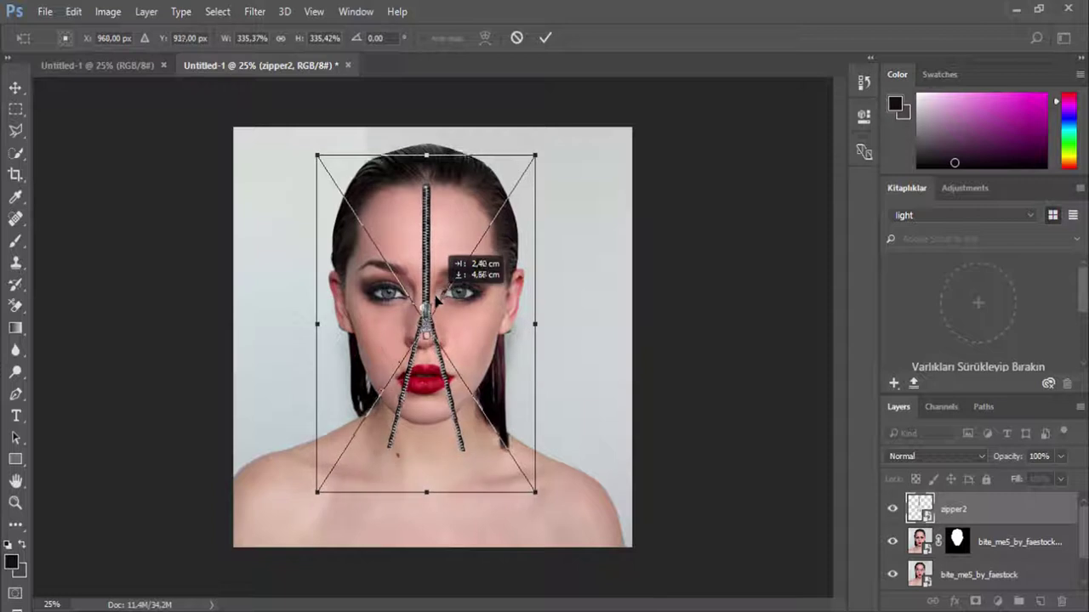
left_click_drag(535, 491, 511, 455)
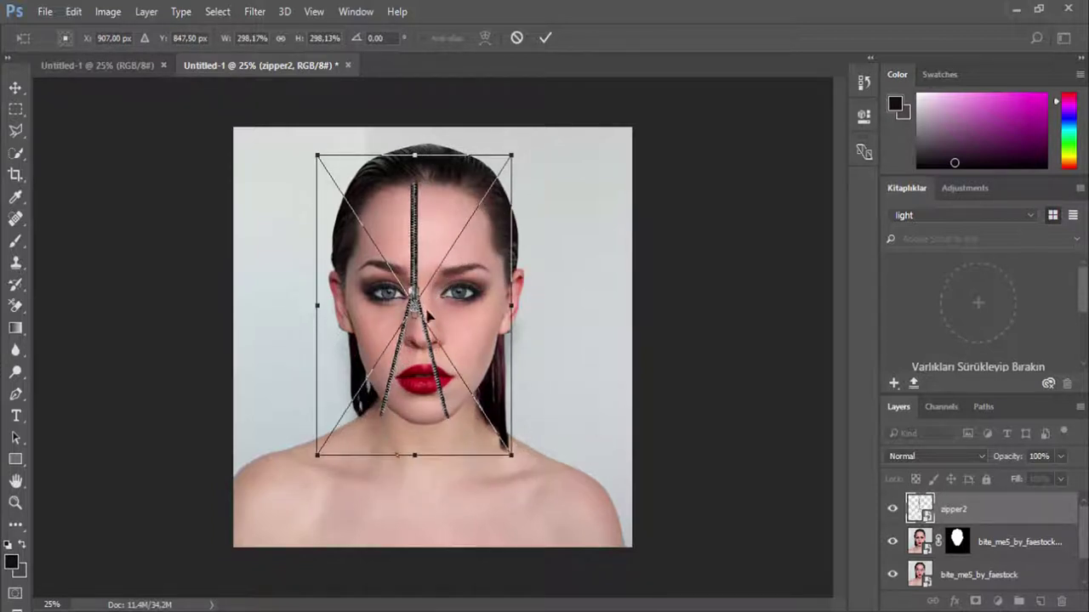
left_click_drag(427, 315, 439, 336)
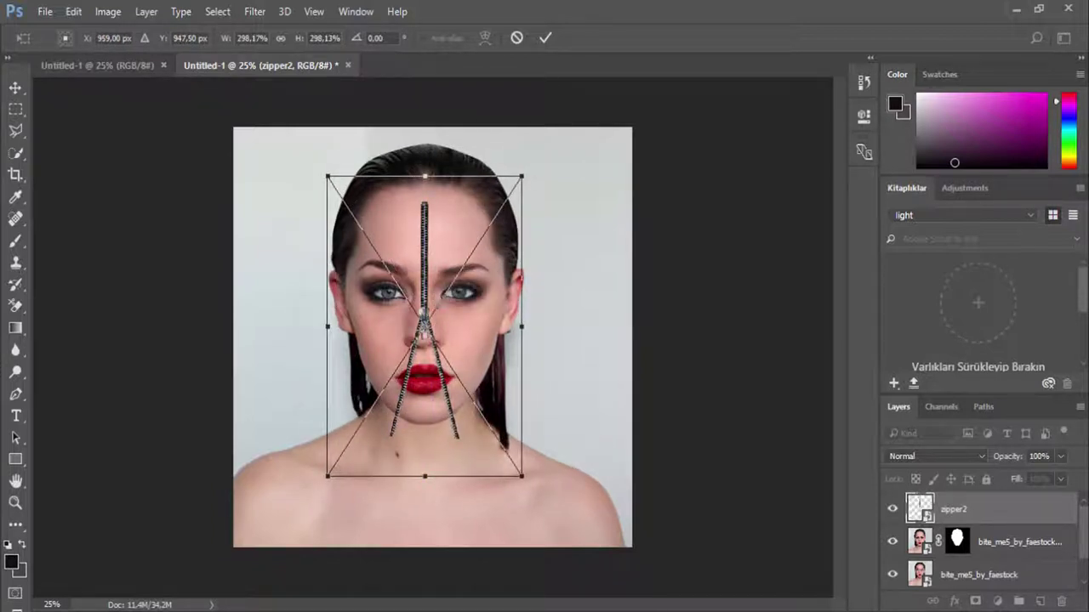
left_click(545, 37)
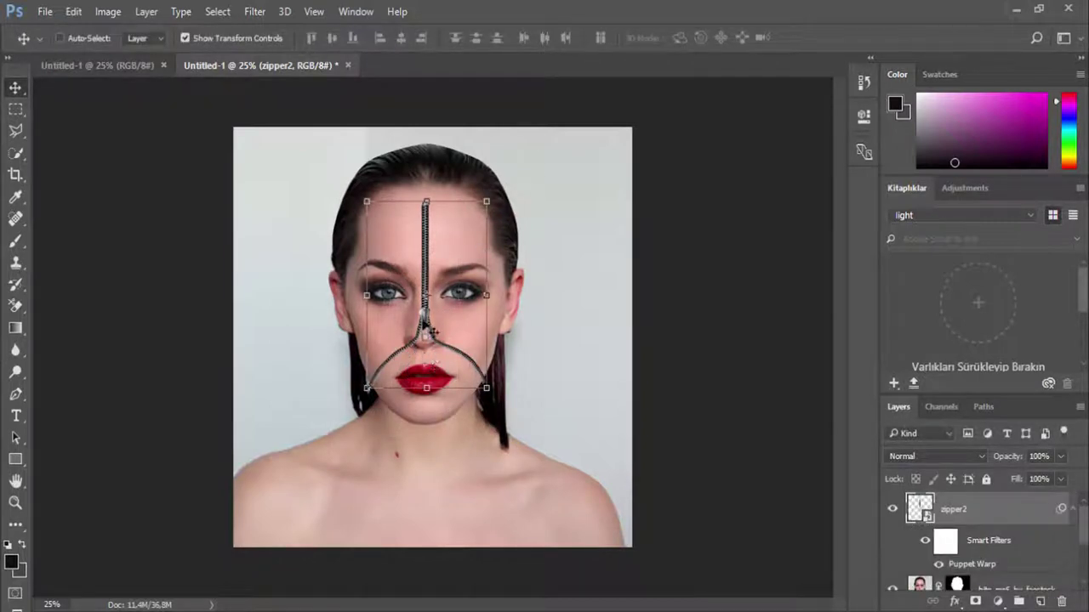
Step: Move the zipper up and enlarge it slightly so its legs end at the lip corners
left_click_drag(429, 329, 421, 294)
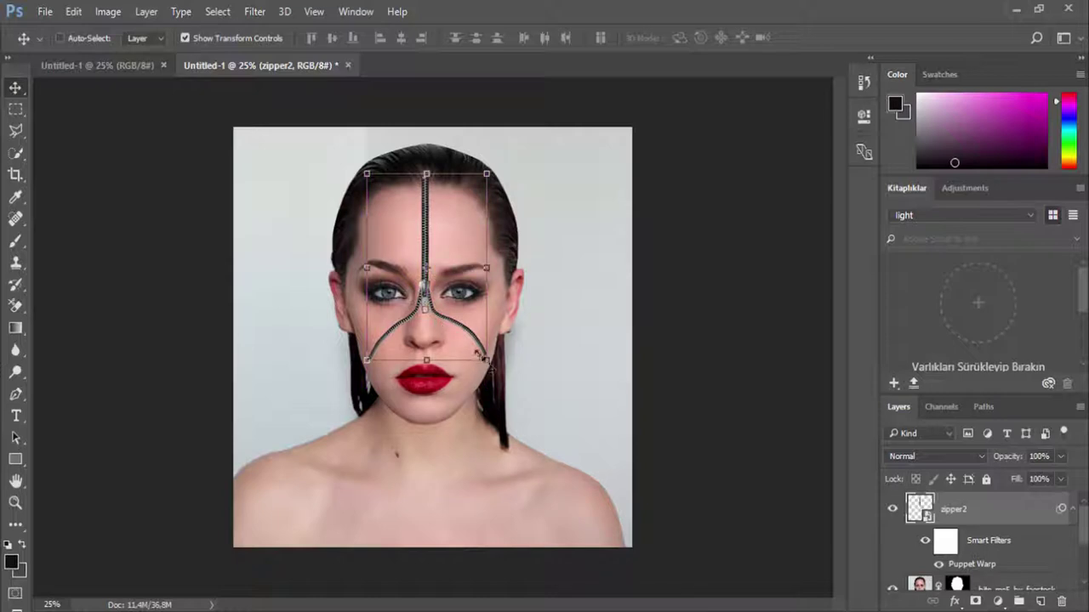
right_click(977, 509)
left_click(474, 356)
left_click(488, 358)
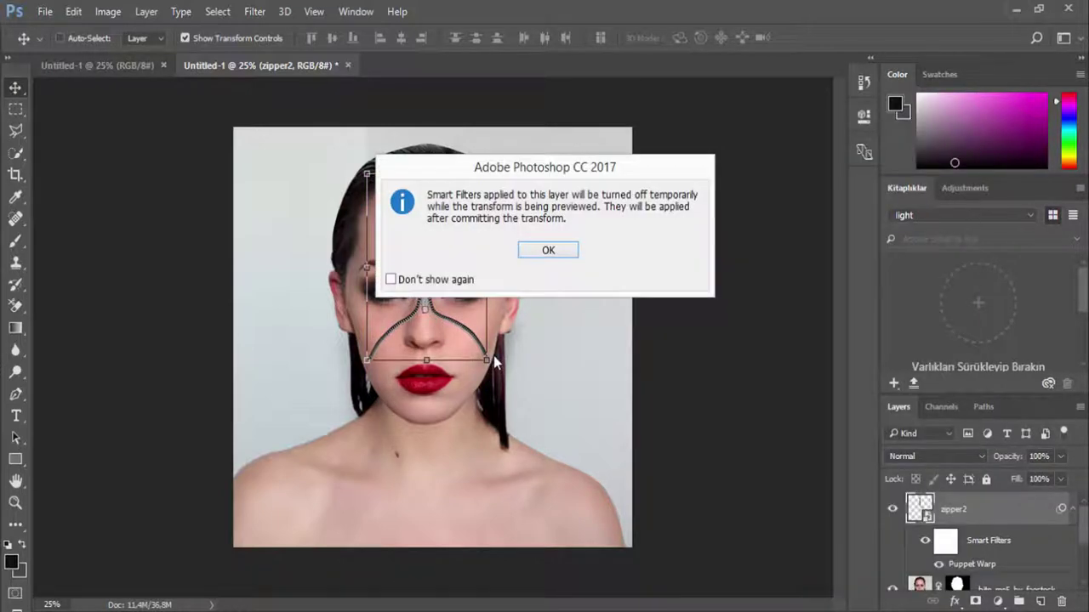
left_click(546, 255)
left_click_drag(522, 455, 534, 478)
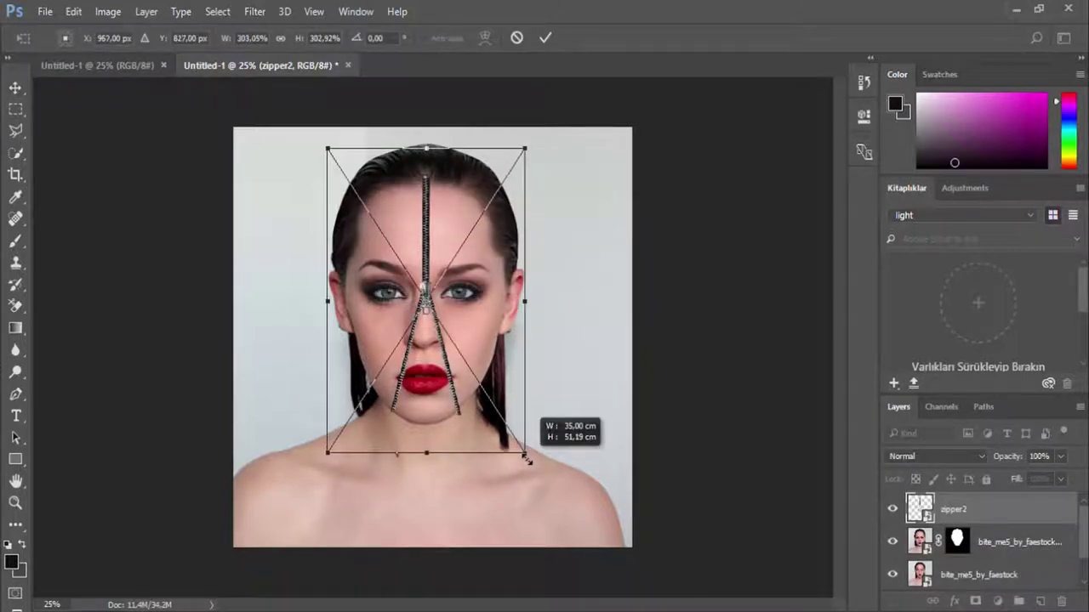
left_click(546, 38)
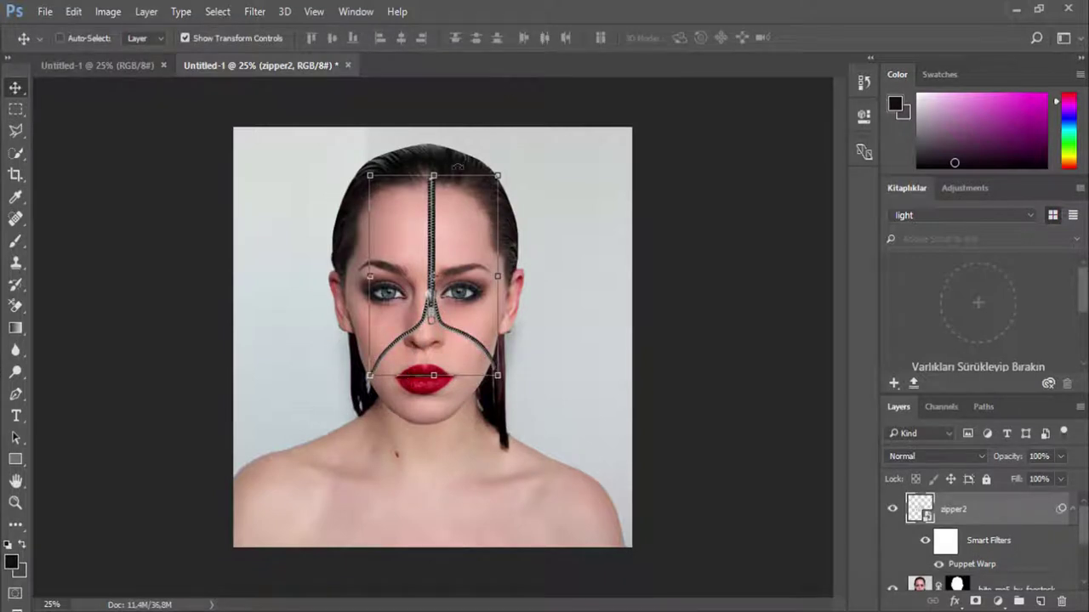
Step: Nudge the zipper left with Shift+Left twice and zoom in on it using the Rectangular Marquee
key("shift+Left")
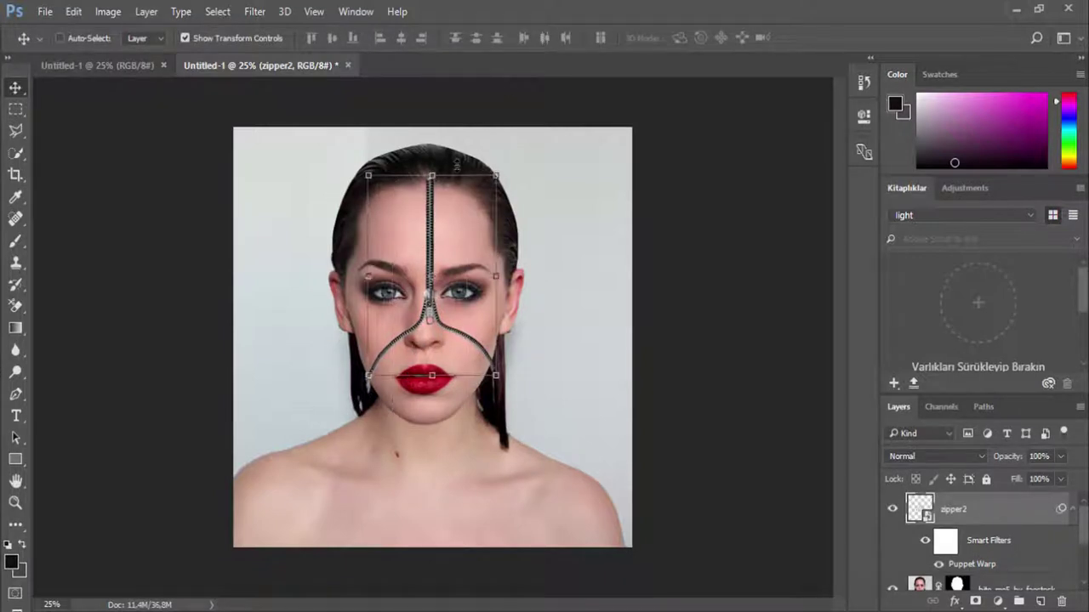
key("shift+Left")
key("shift+Left")
key("shift+Left")
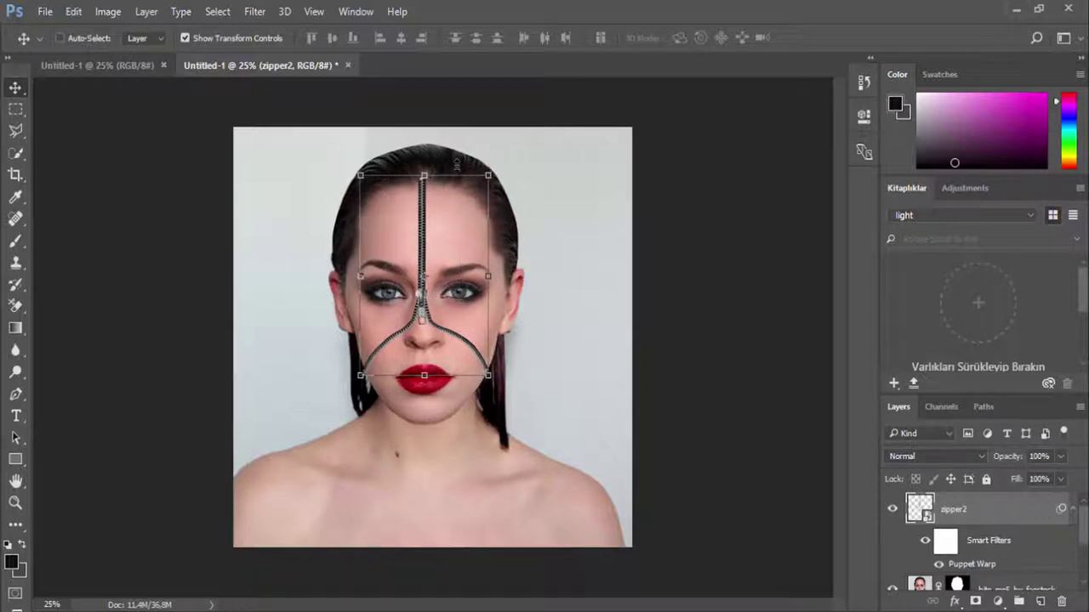
left_click(22, 112)
left_click(389, 364, "ctrl+space")
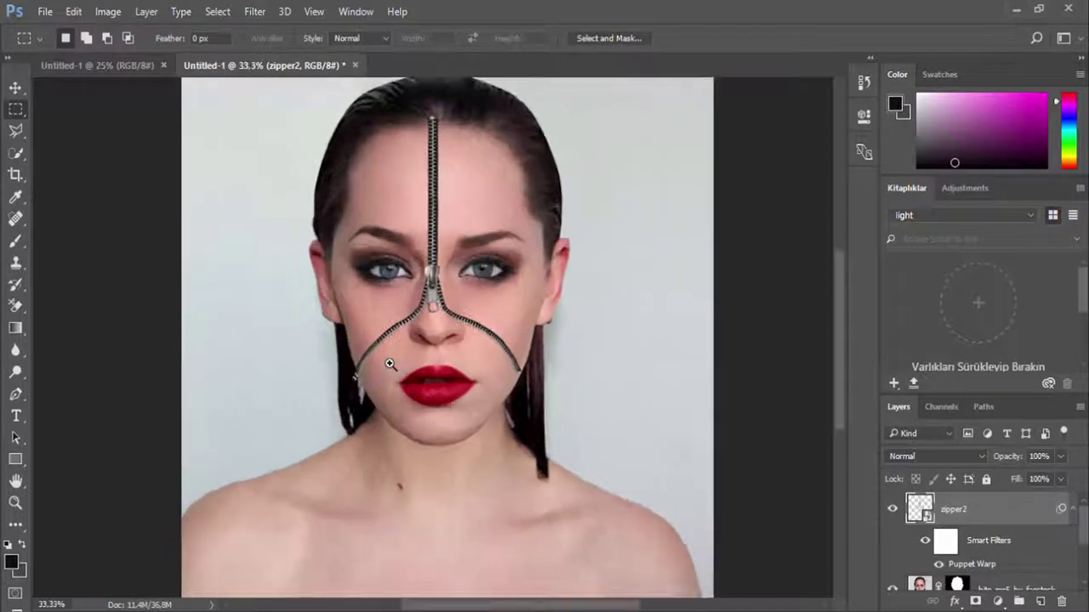
left_click(388, 364, "ctrl+space")
left_click(487, 359, "ctrl+space")
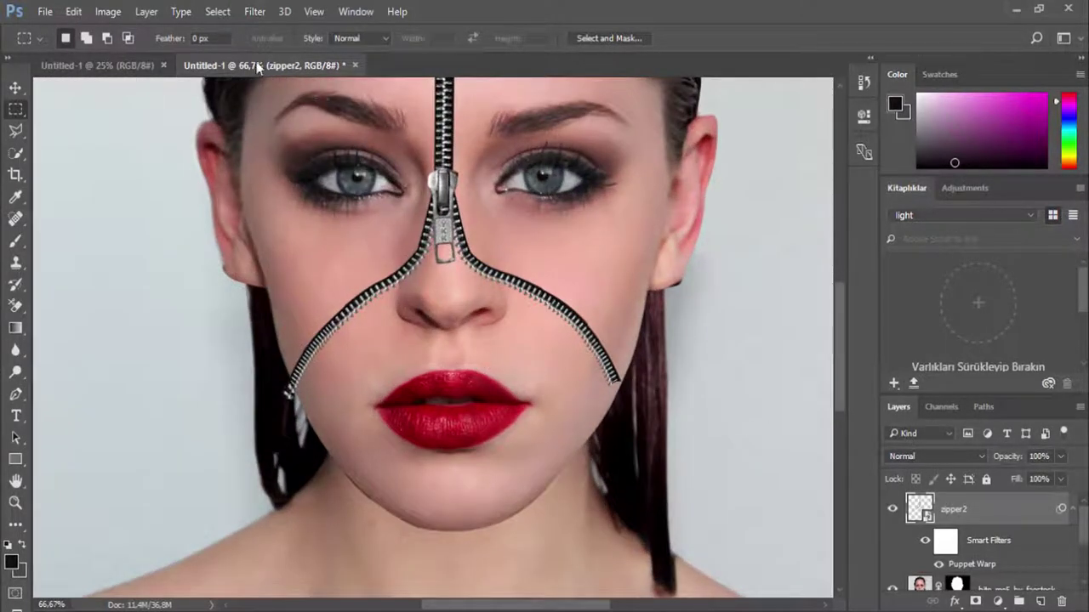
left_click(75, 12)
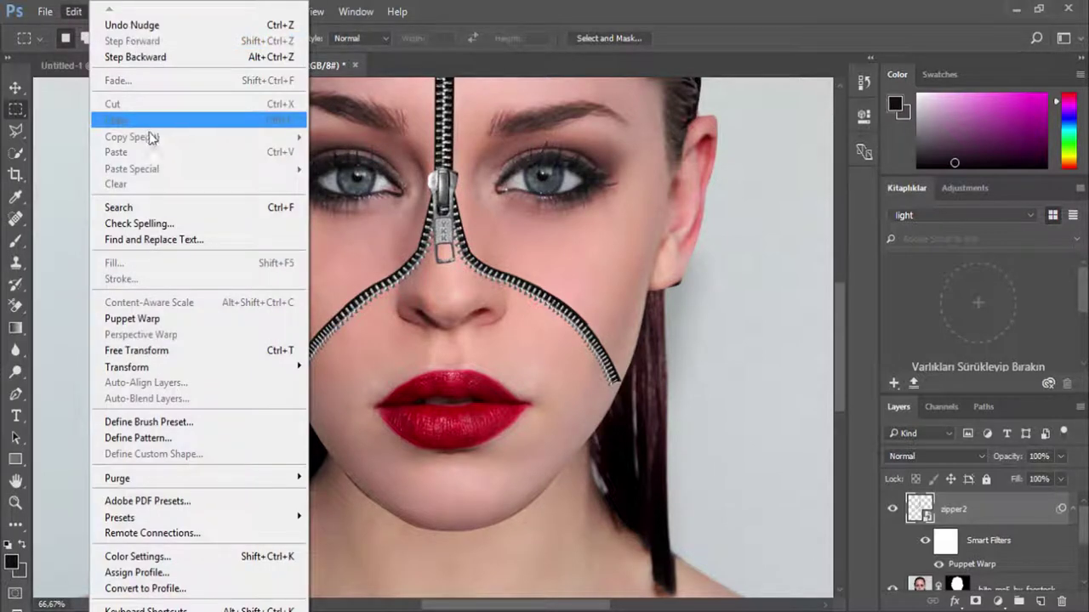
Step: Re-edit the zipper's Puppet Warp, rotating pins at both arm ends and the junction, then commit
left_click(168, 318)
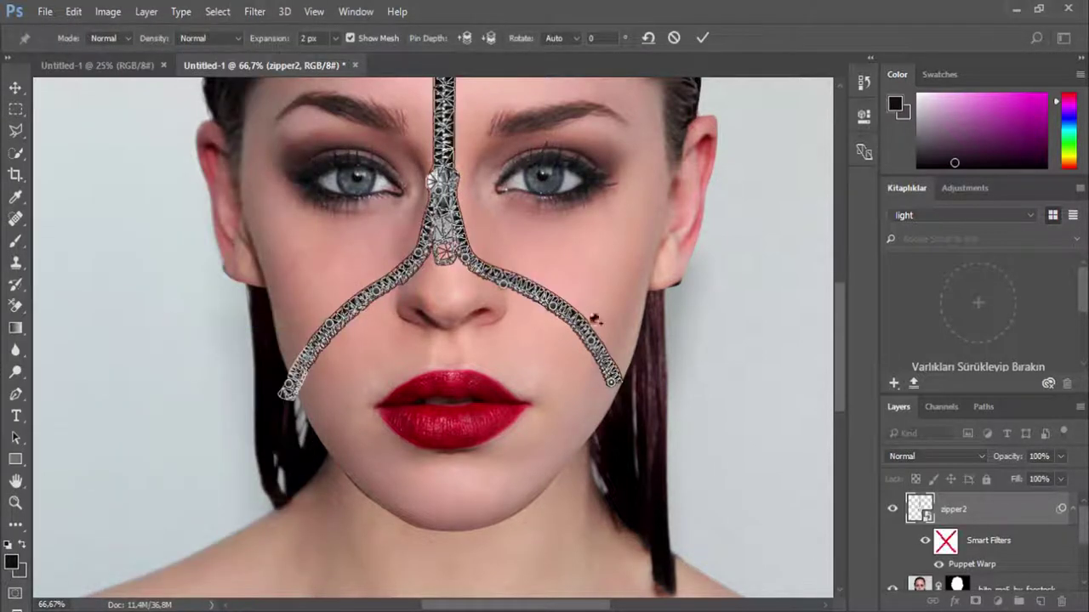
left_click_drag(618, 393, 626, 400)
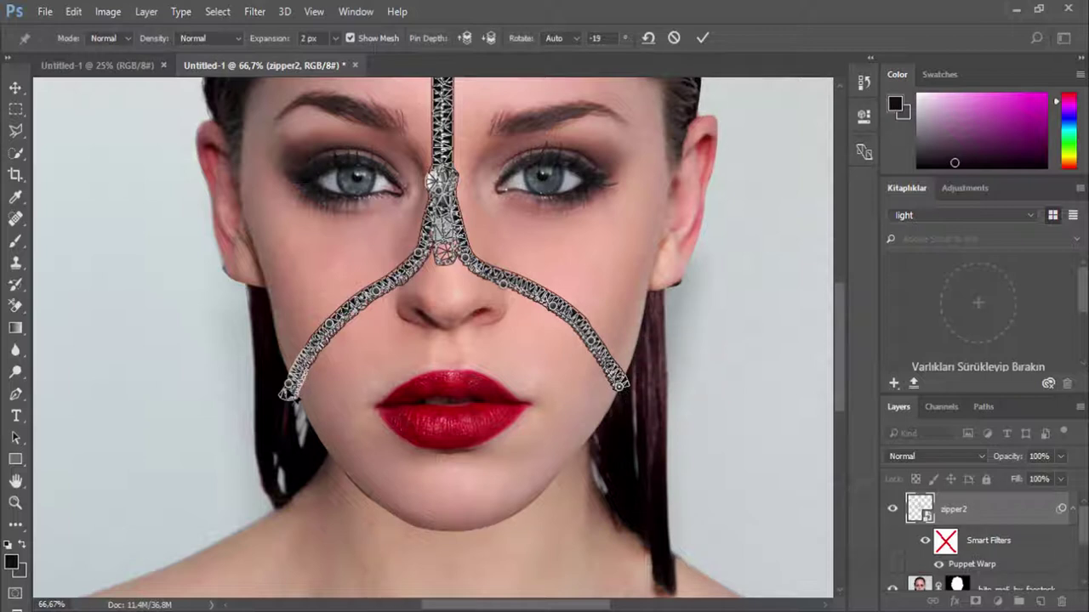
left_click_drag(299, 398, 303, 394)
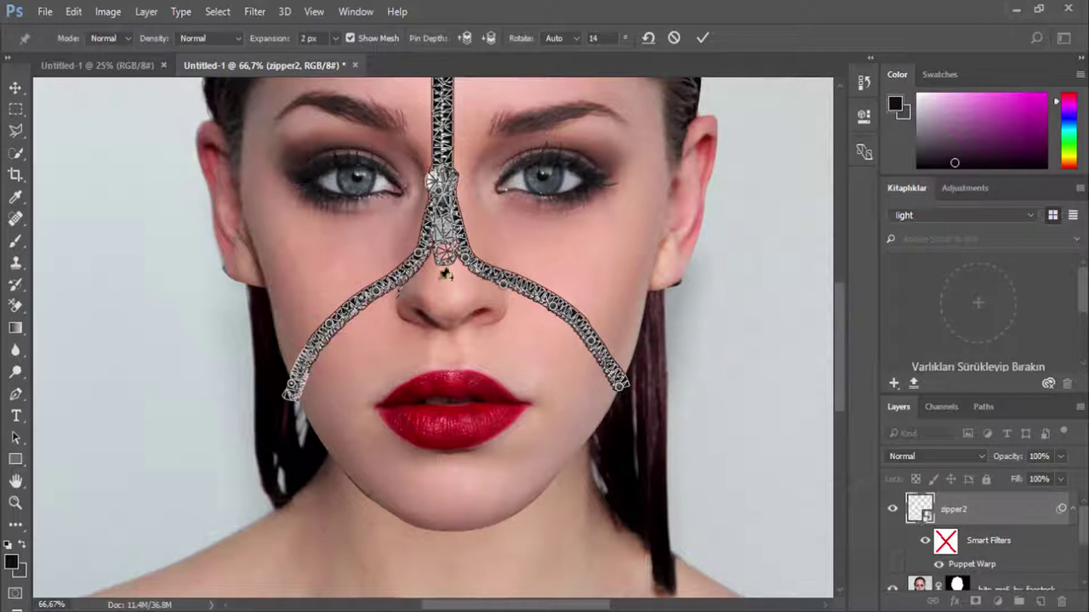
left_click_drag(445, 252, 472, 255)
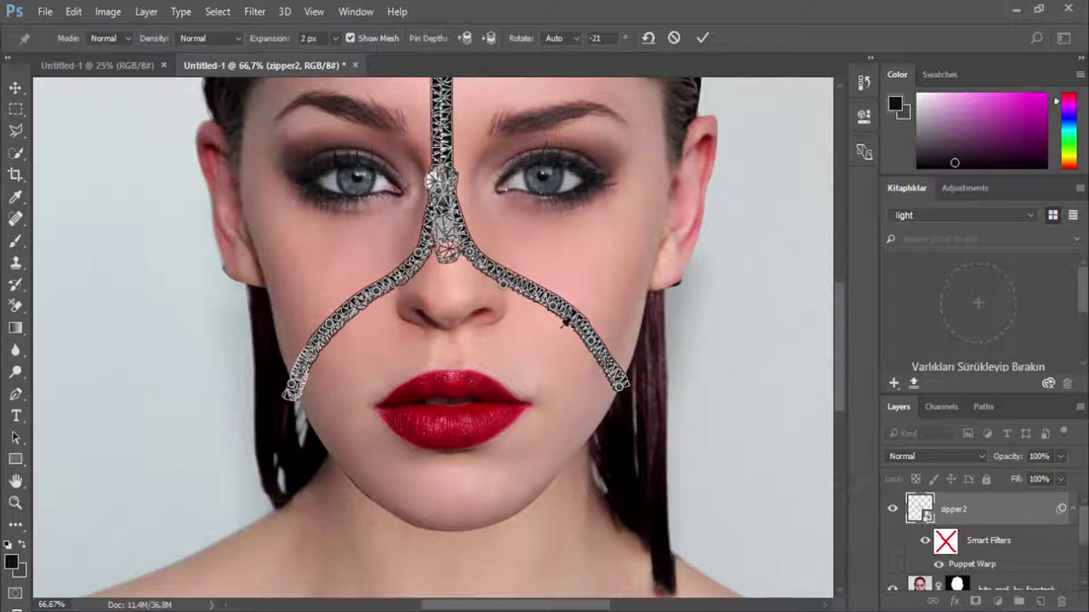
left_click(699, 39)
scroll(966, 520, "down", 3)
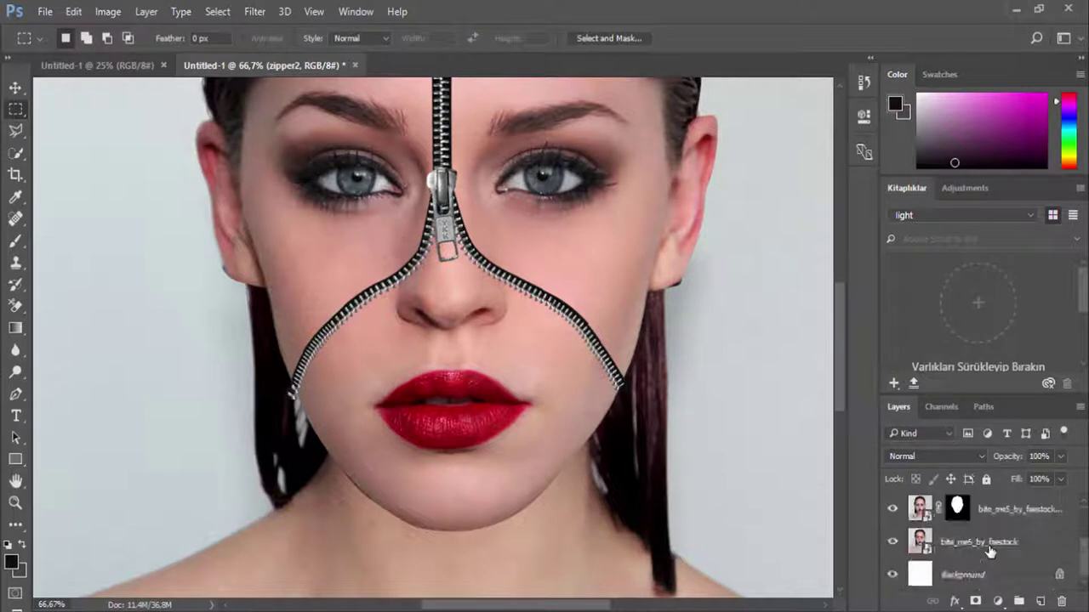
Step: Paint the face copy's layer mask over the lips and chin with a hard round brush at full opacity
left_click(957, 508)
left_click(15, 242)
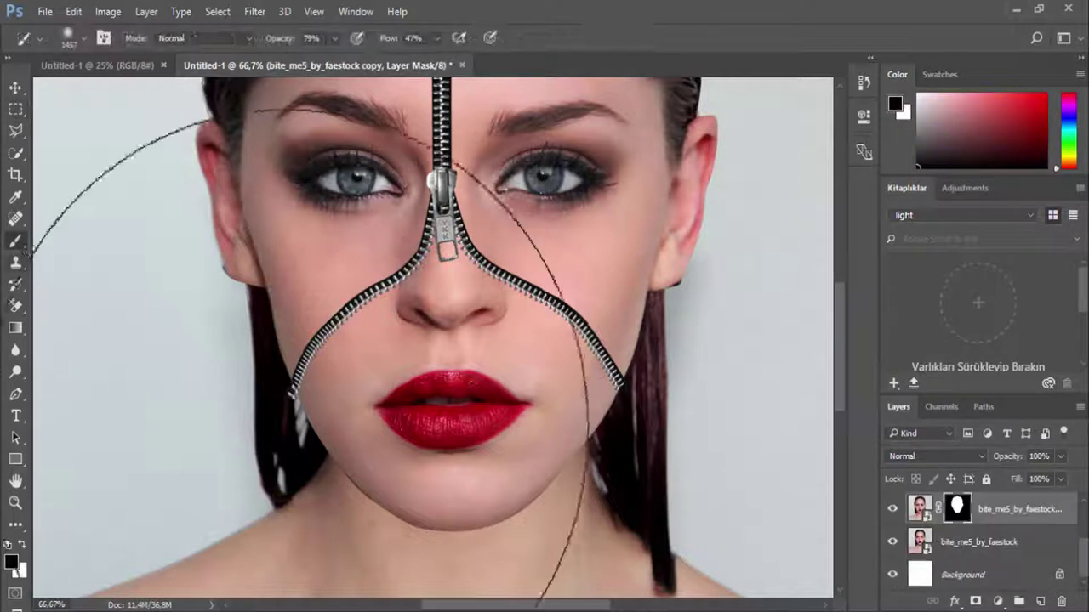
right_click(414, 355)
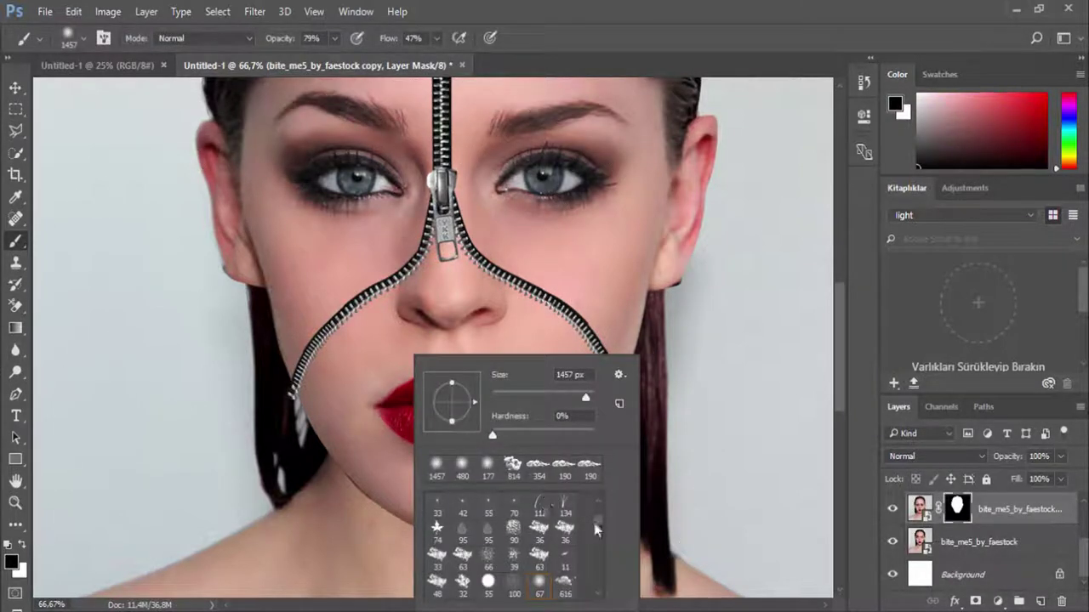
scroll(596, 529, "up", 5)
left_click(564, 506)
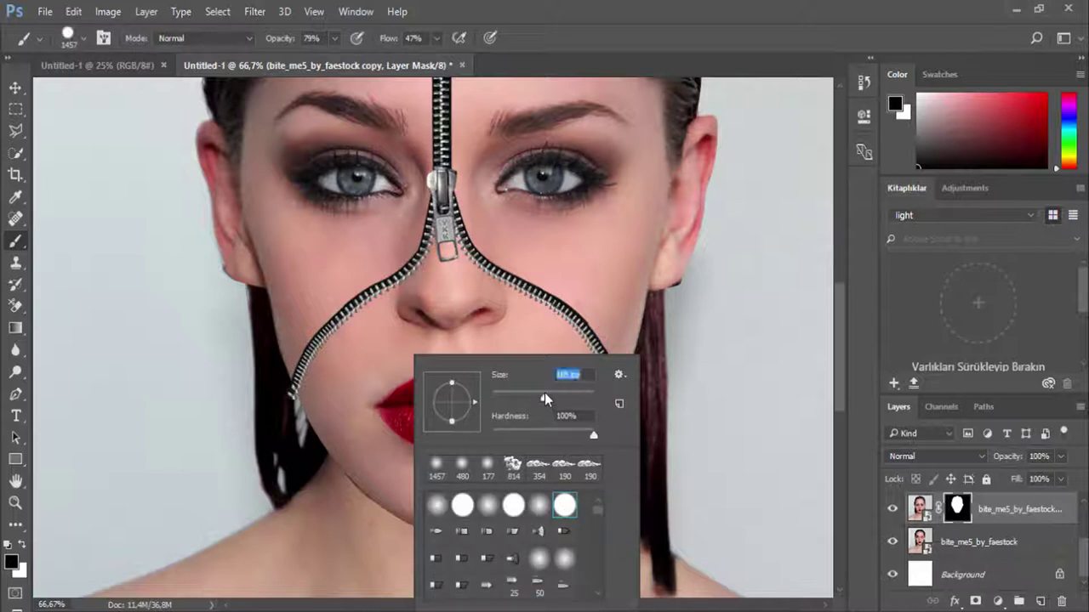
mouse_move(374, 408)
left_mouse_down()
mouse_move(360, 462)
mouse_move(376, 498)
mouse_move(414, 508)
mouse_move(508, 498)
mouse_move(535, 479)
left_mouse_up()
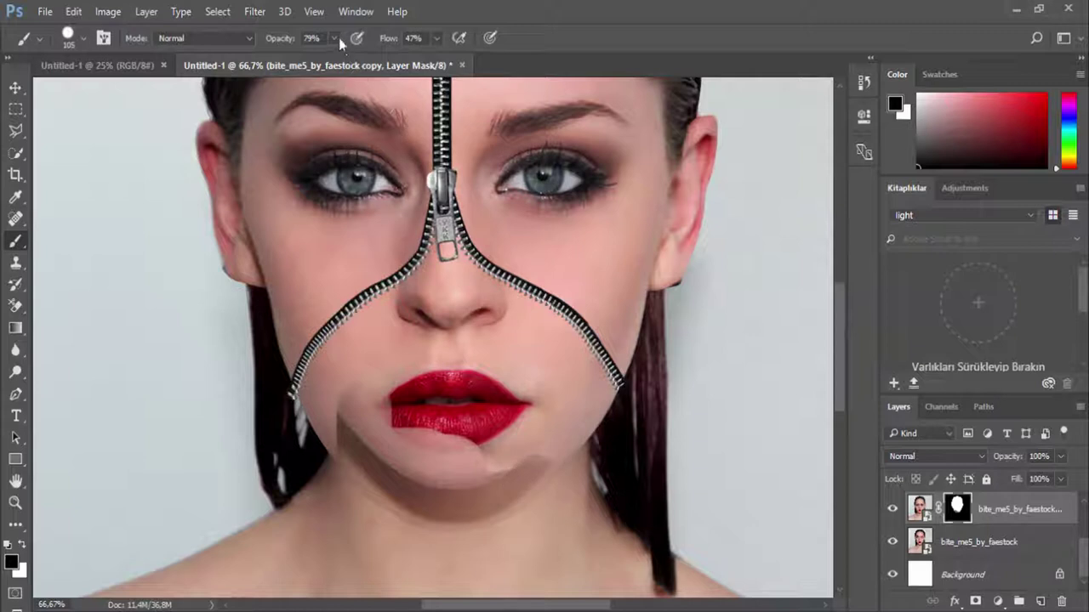
left_click_drag(333, 38, 364, 61)
mouse_move(522, 389)
left_mouse_down()
mouse_move(499, 462)
mouse_move(430, 519)
mouse_move(328, 437)
mouse_move(339, 367)
mouse_move(374, 315)
mouse_move(435, 293)
mouse_move(442, 255)
mouse_move(513, 328)
mouse_move(587, 357)
mouse_move(596, 392)
mouse_move(584, 437)
mouse_move(574, 419)
mouse_move(501, 374)
mouse_move(336, 408)
mouse_move(389, 449)
left_mouse_up()
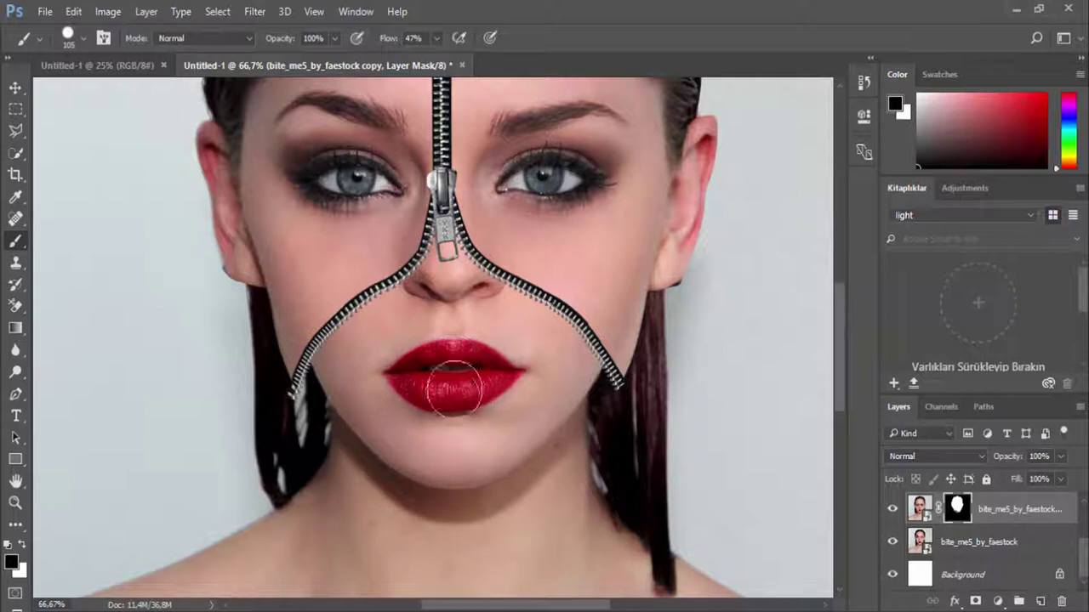
left_click_drag(450, 382, 454, 394)
Step: Zoom out to check the whole portrait, zoom back to the chin, then select bite_me5_by_faestock
scroll(457, 401, "up", 1)
scroll(459, 400, "up", 1)
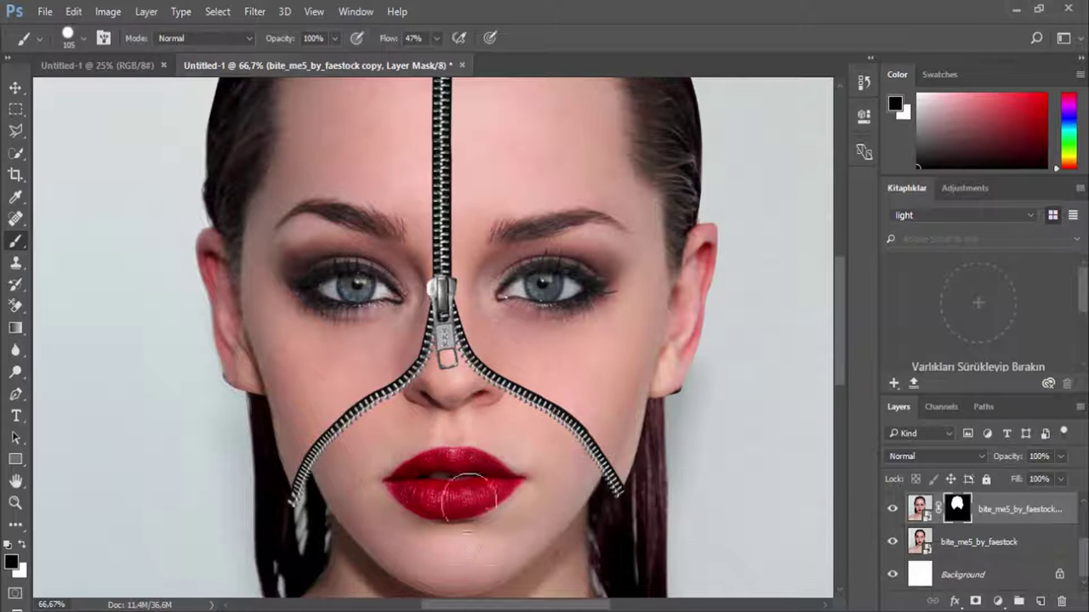
scroll(449, 486, "down", 1)
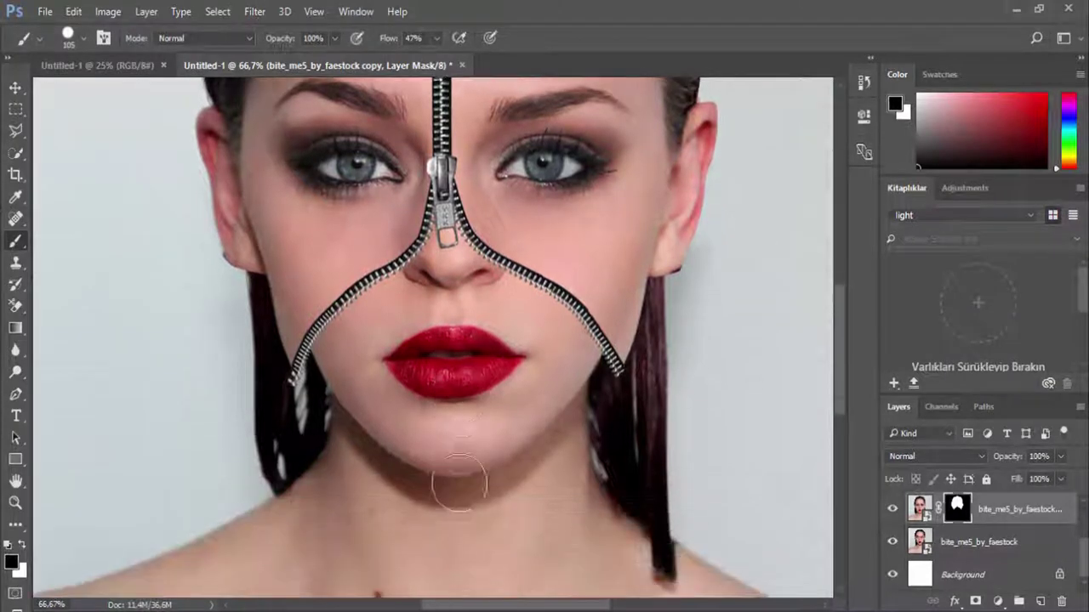
left_click(449, 435, "alt")
left_click(449, 435, "alt")
left_click(449, 434, "alt")
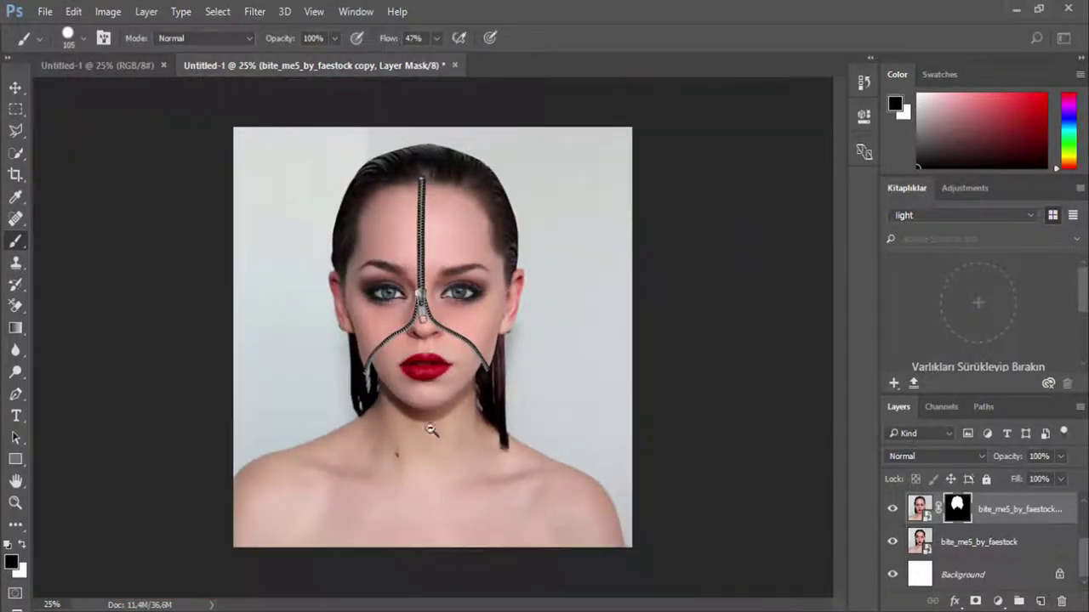
left_click(423, 423, "alt")
left_click(421, 374)
left_click(419, 371)
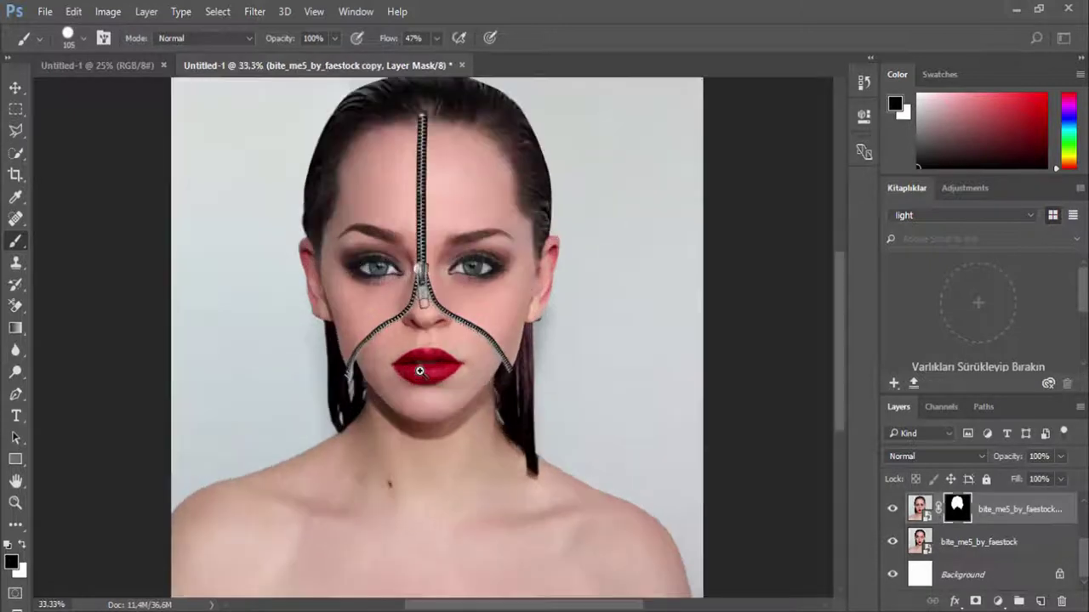
left_click(420, 371)
left_click(395, 392)
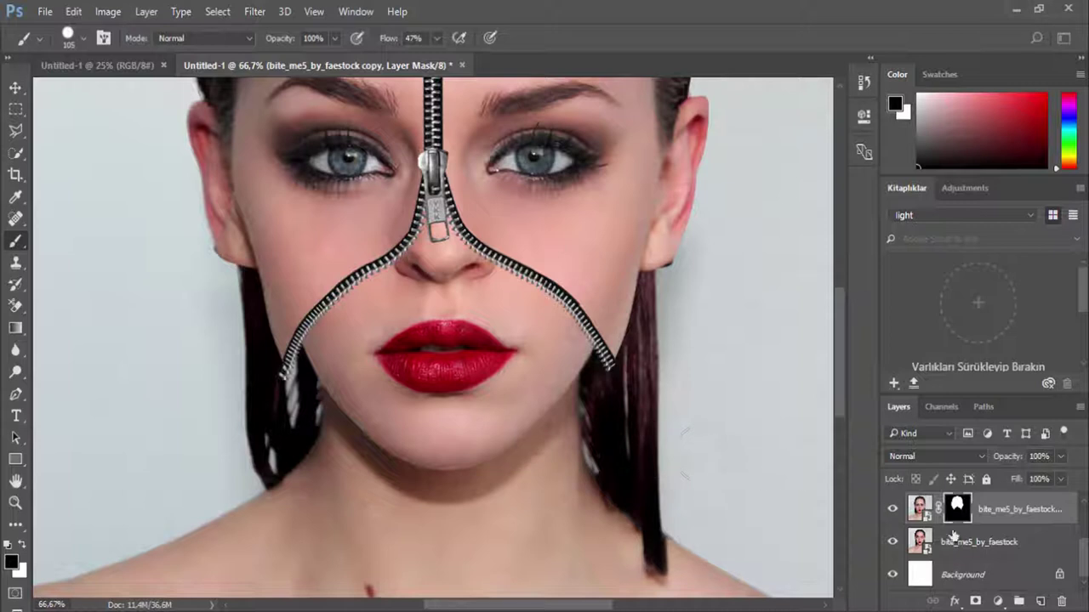
left_click(970, 540)
Step: Add an empty Layer 1 and try cloning over the neck mole with a smaller brush
scroll(671, 479, "down", 2)
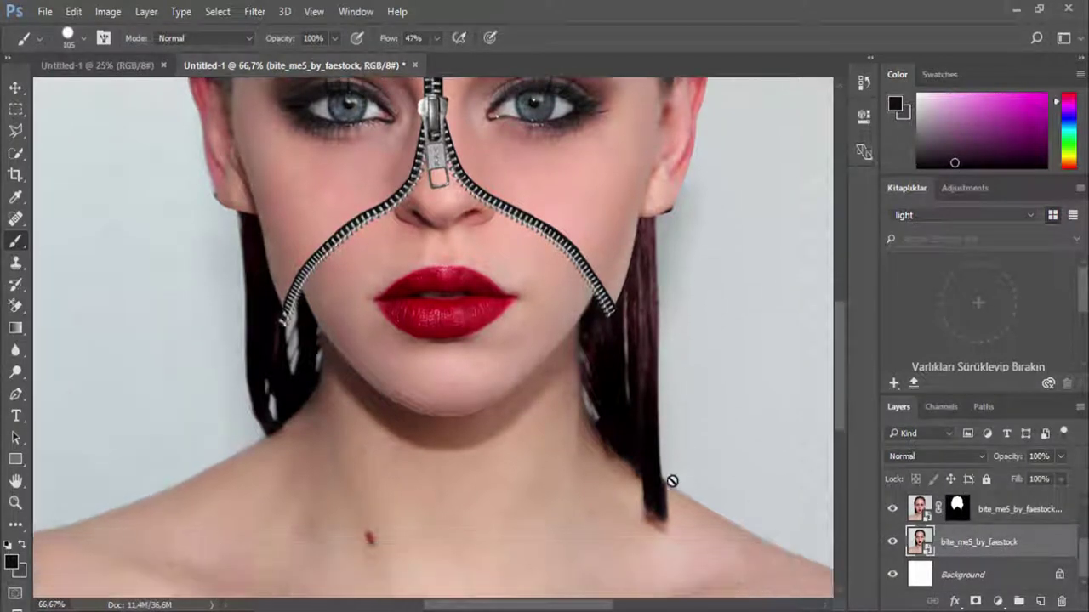
scroll(456, 461, "down", 2)
left_click(1039, 602)
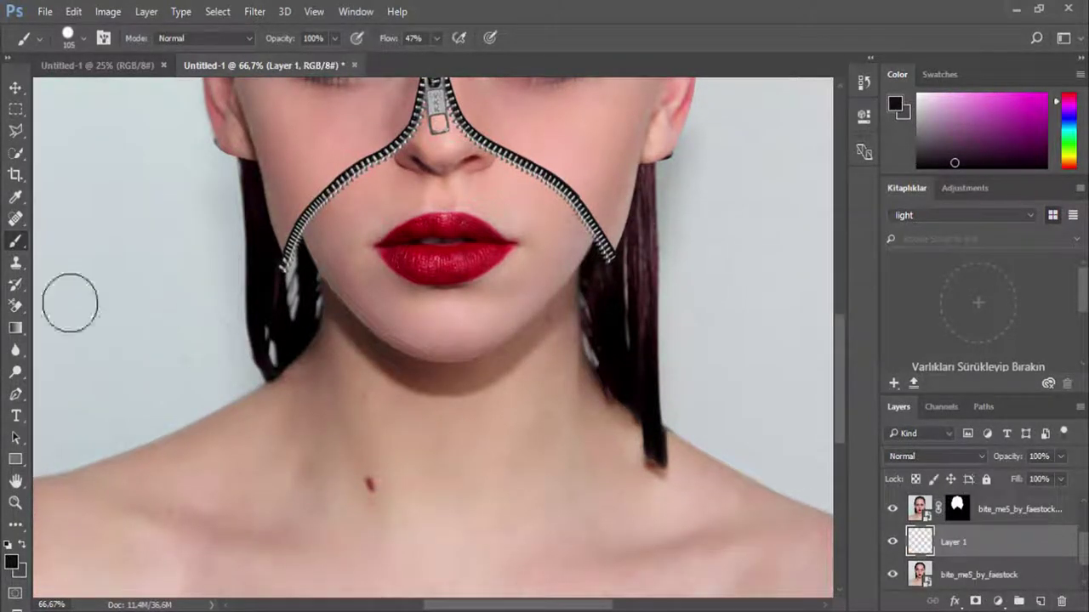
left_click(15, 263)
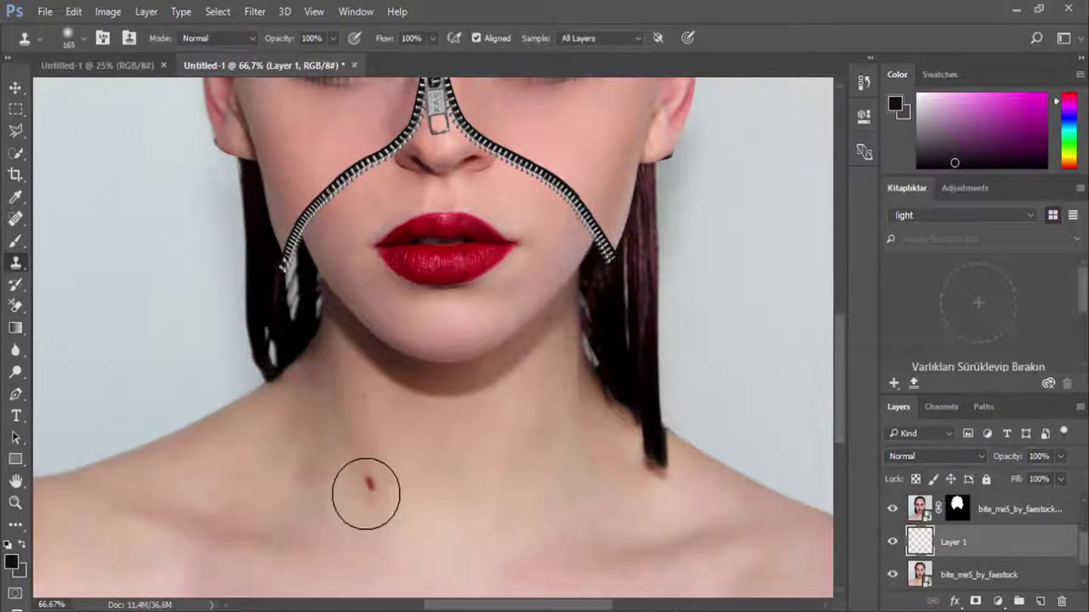
scroll(352, 494, "down", 1)
right_click(366, 408)
left_click_drag(532, 393, 532, 391)
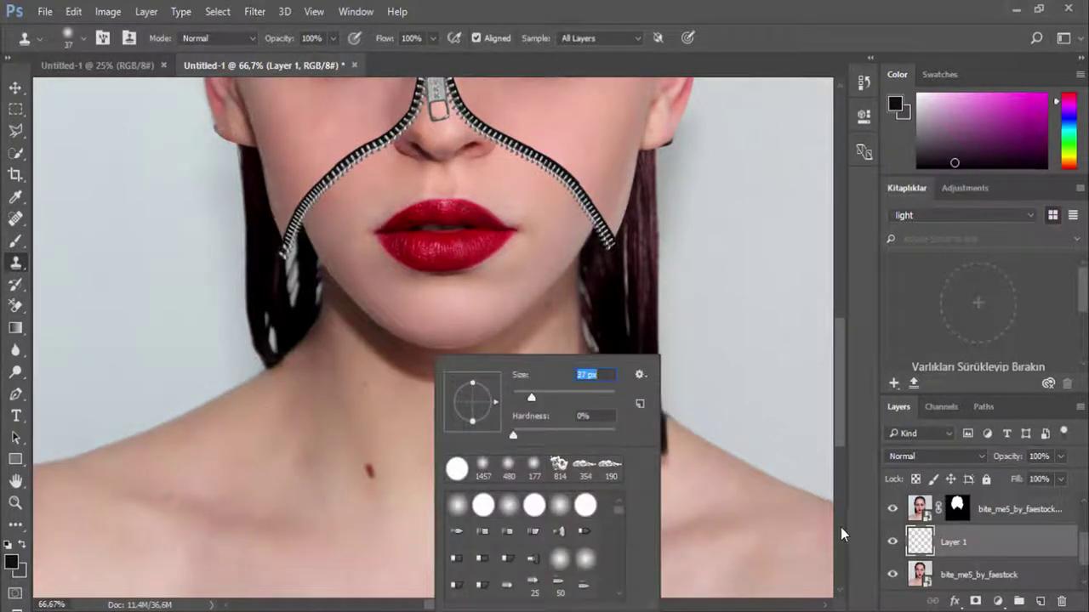
left_click(359, 515)
left_click(523, 250)
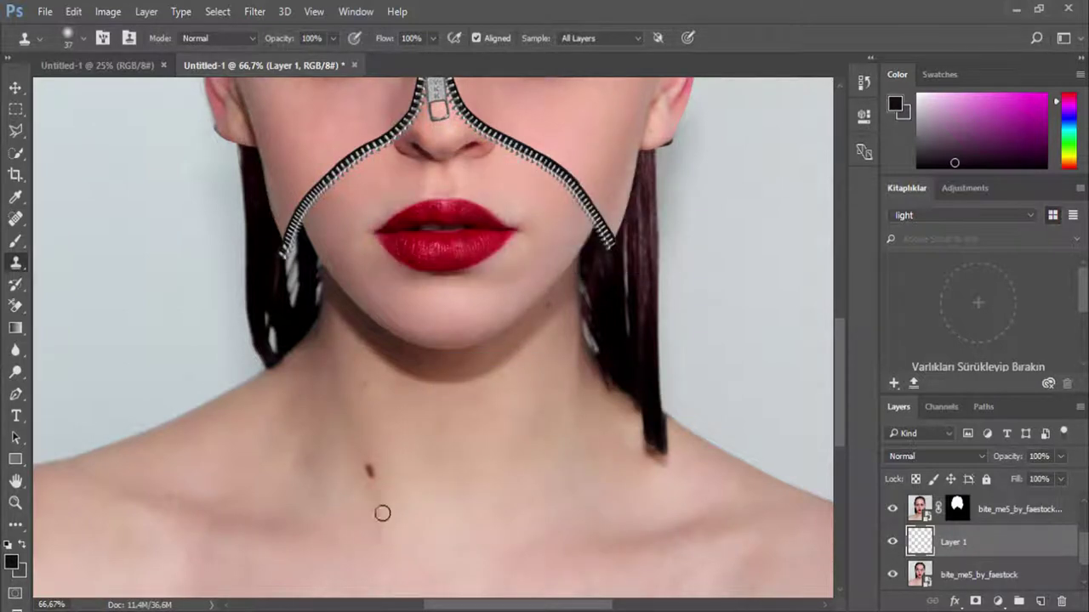
Step: Select the bite_me5_by_faestock layer and set up the Healing Brush at 56 px
left_click(939, 577)
left_click(15, 219)
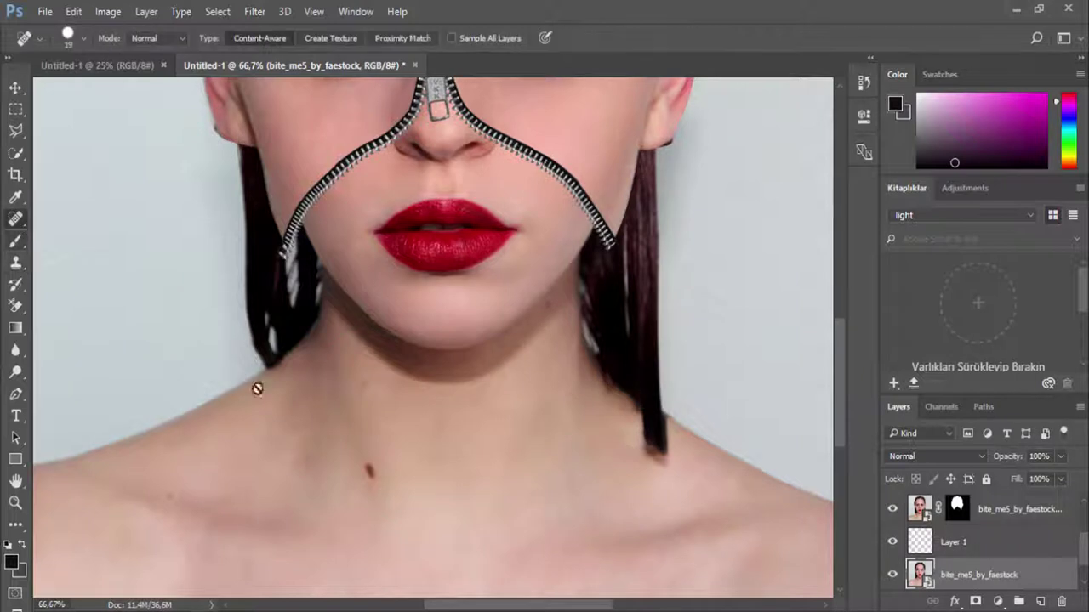
right_click(19, 221)
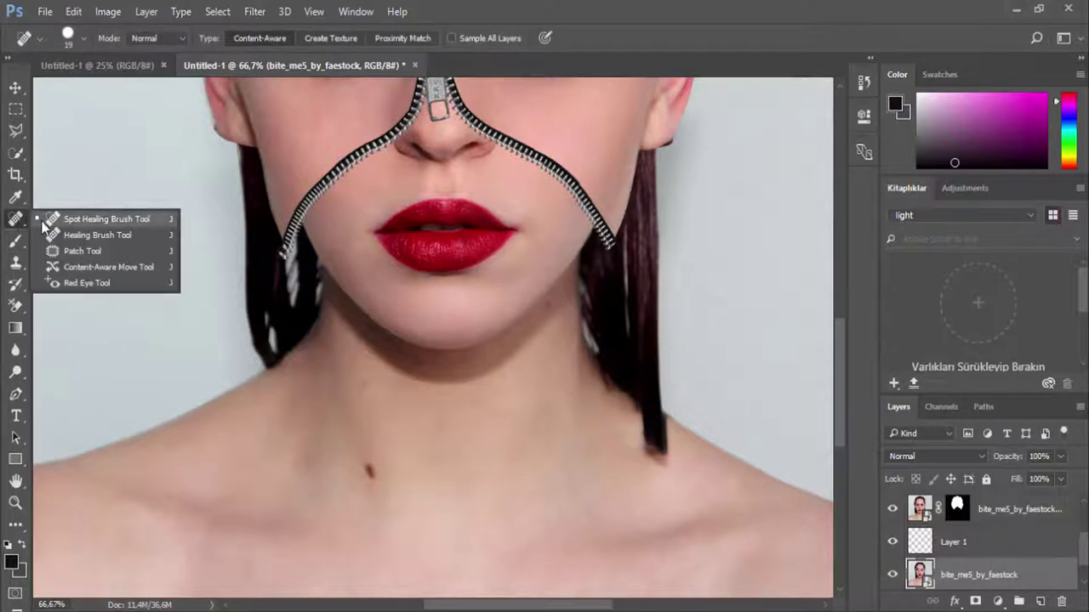
left_click(89, 231)
left_click(363, 463)
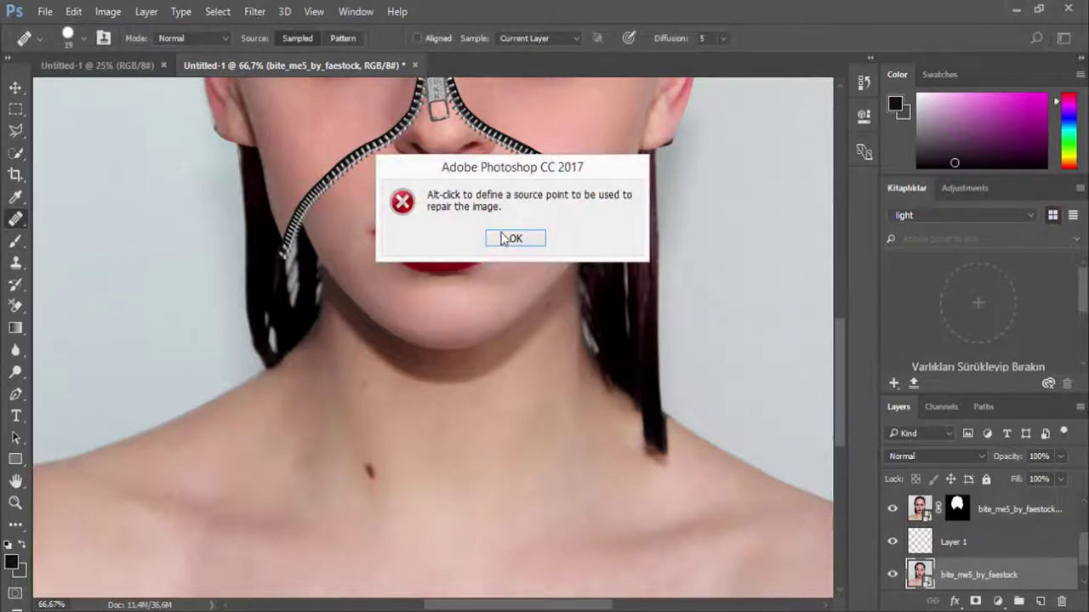
left_click(508, 239)
right_click(383, 446)
left_click(449, 417)
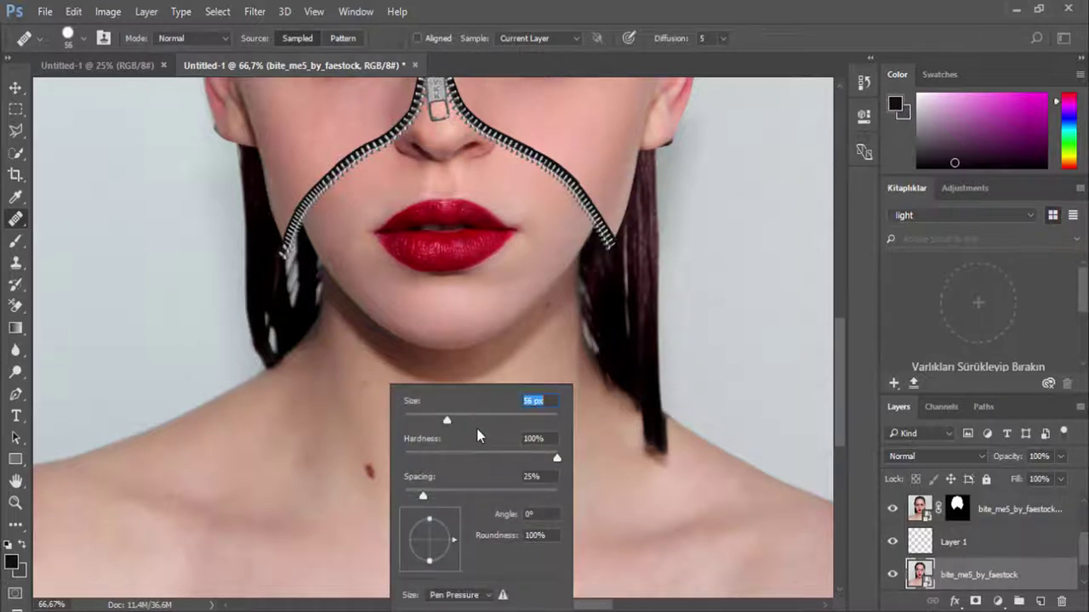
left_click(368, 475)
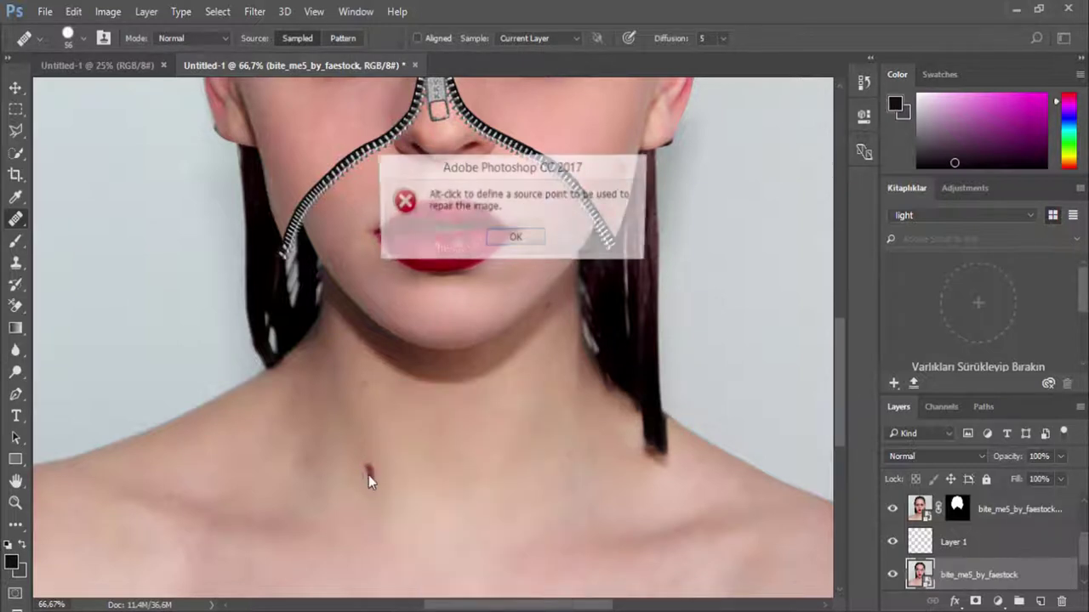
left_click(514, 238)
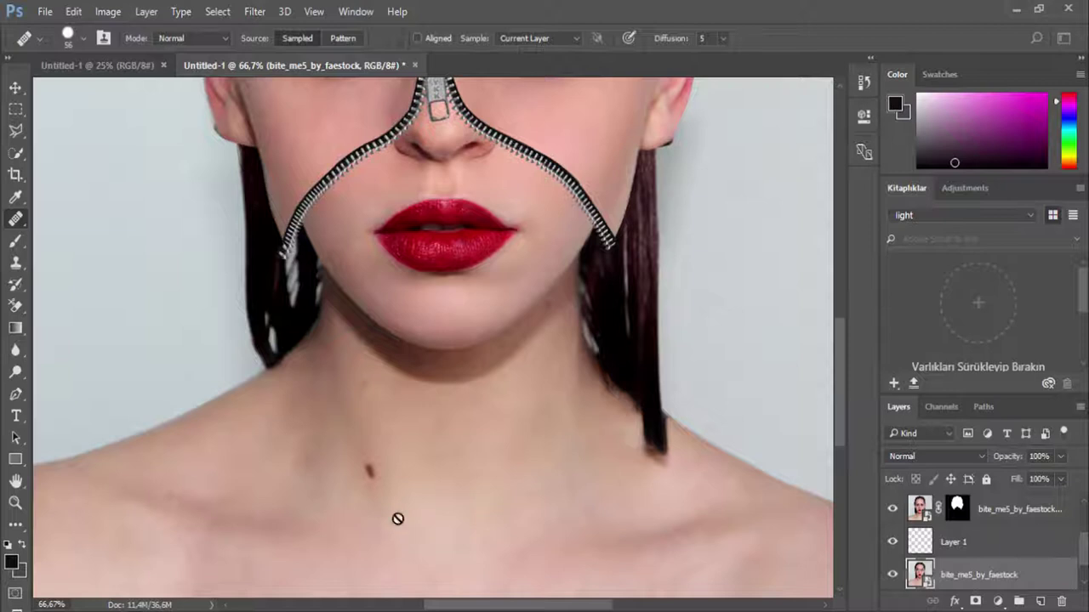
Step: Rasterize the smart object photo layer, heal the neck mole, and set the brush to 20 px
left_click(368, 473)
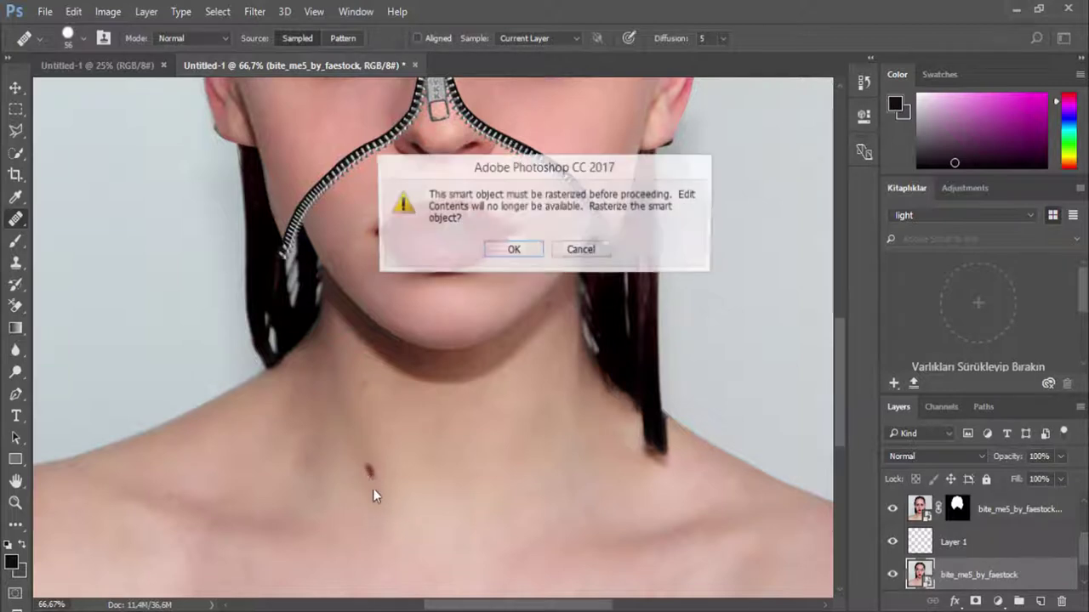
left_click(513, 251)
left_click(370, 468)
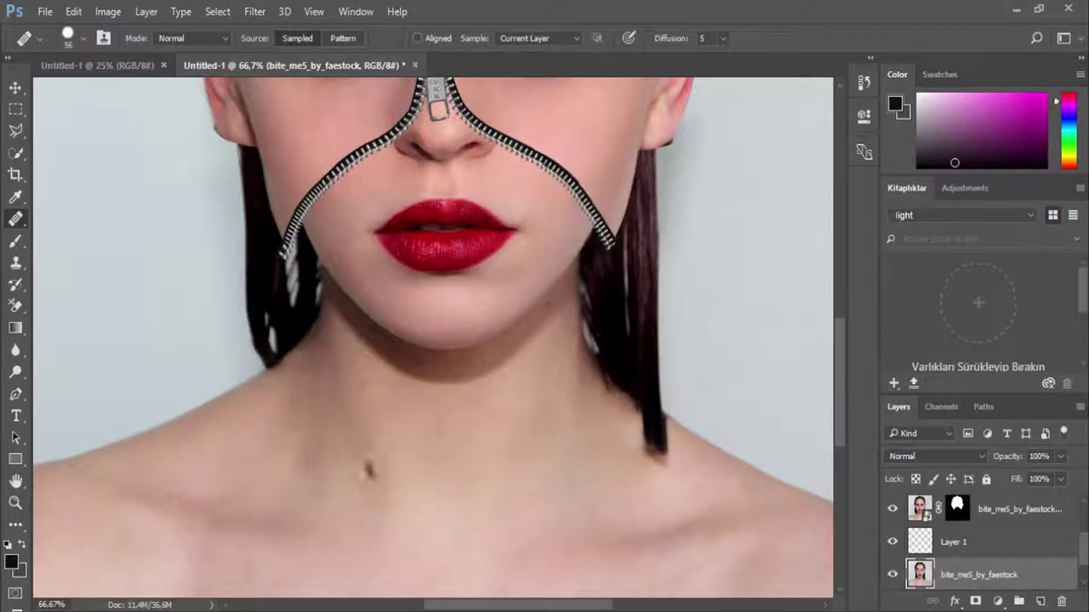
right_click(555, 345)
left_click_drag(614, 379, 591, 379)
key("Return")
scroll(611, 438, "down", 1)
scroll(611, 438, "down", 2)
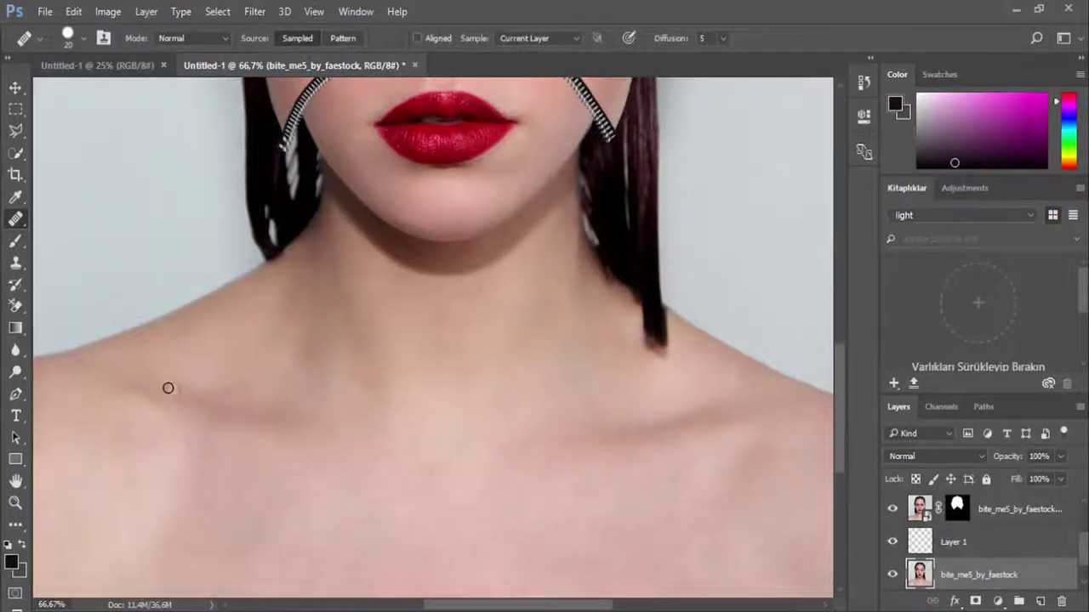
scroll(306, 383, "down", 3)
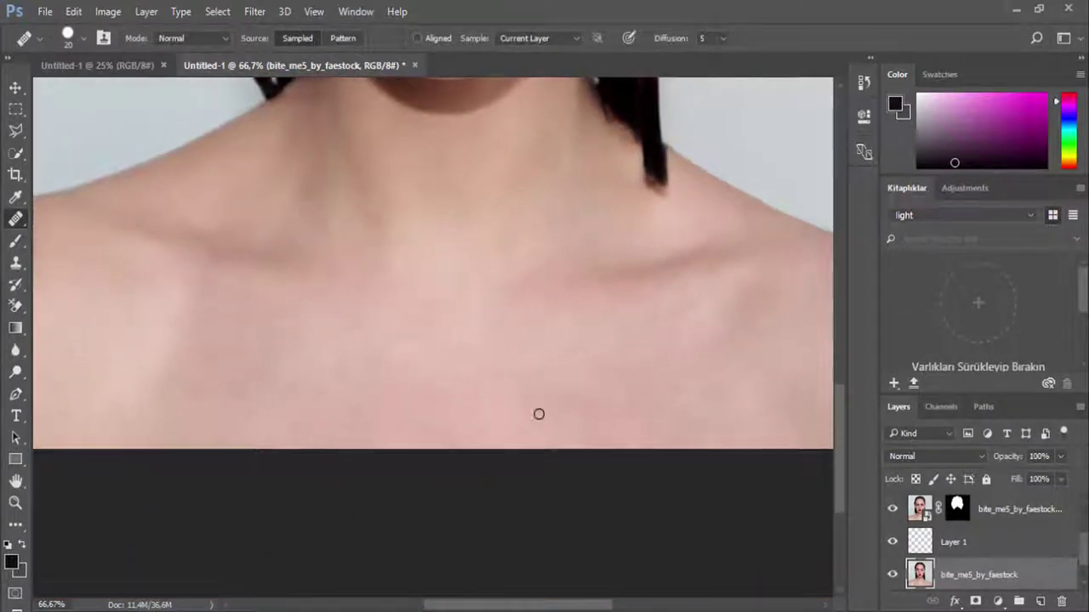
scroll(493, 383, "up", 2)
scroll(455, 354, "up", 3)
scroll(453, 353, "up", 1)
scroll(451, 354, "down", 1, "alt")
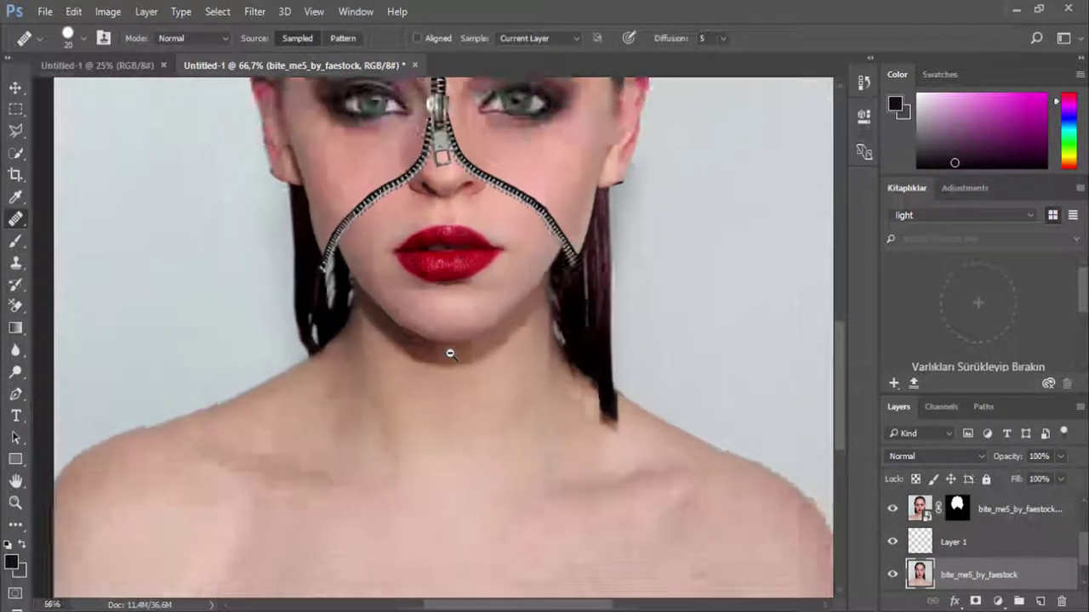
scroll(449, 354, "down", 1, "alt")
scroll(442, 332, "down", 1, "alt")
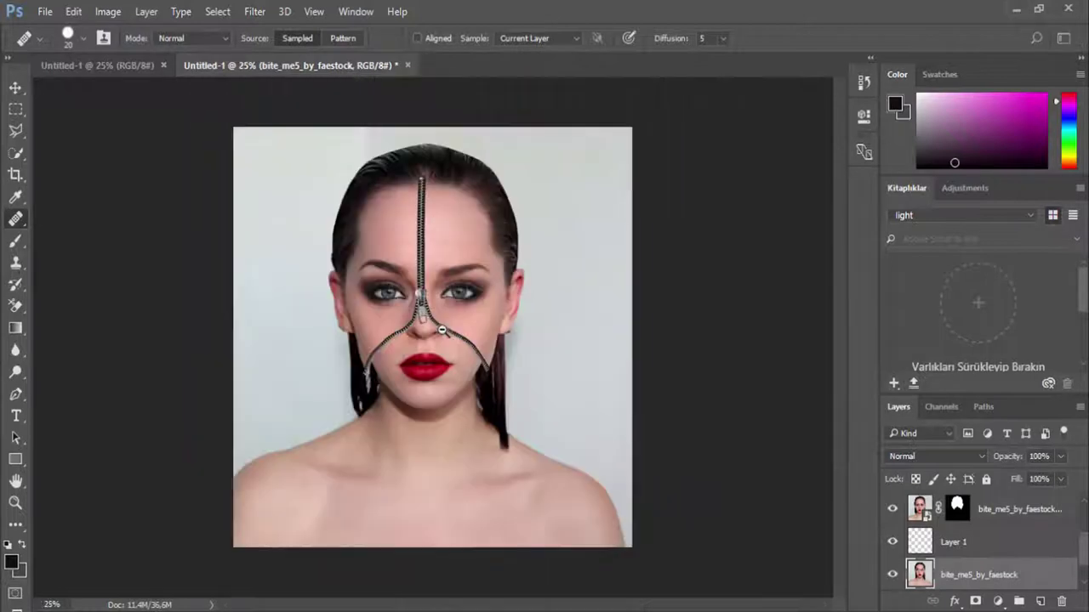
scroll(442, 332, "down", 1, "alt")
scroll(432, 306, "up", 1, "alt")
scroll(431, 304, "up", 1, "alt")
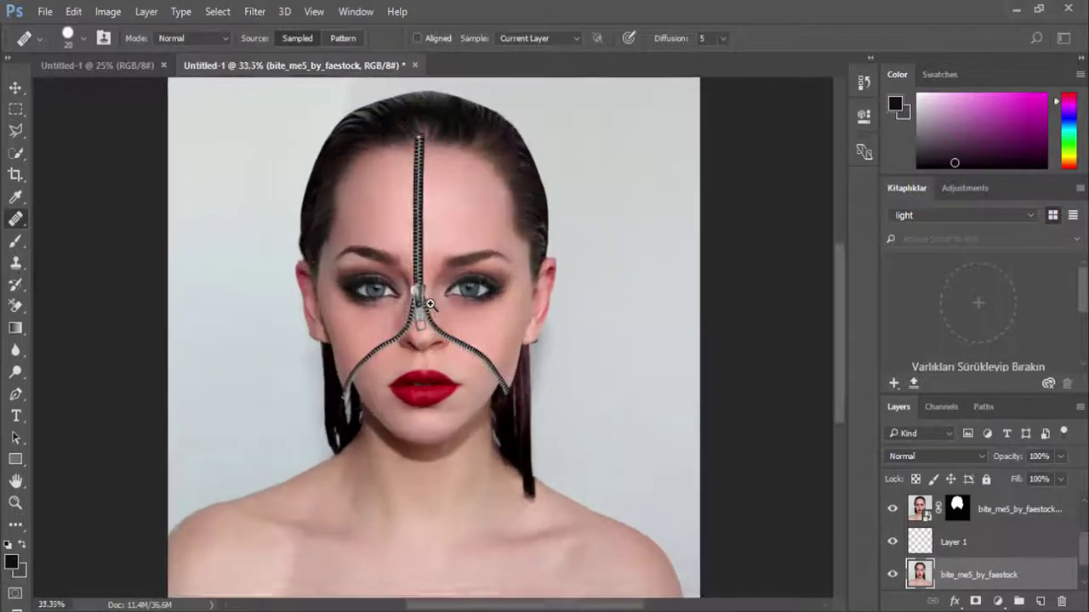
scroll(428, 304, "up", 1, "alt")
scroll(426, 303, "up", 1, "alt")
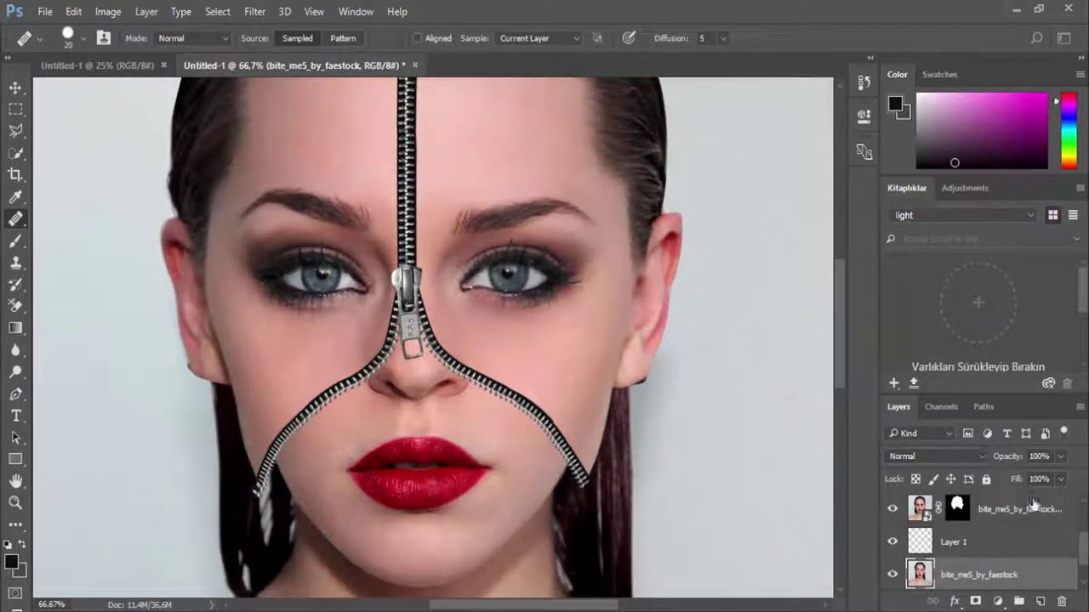
Step: Duplicate the photo layer as bite_me5_by_faestock copy 2
left_click_drag(995, 584, 1041, 601)
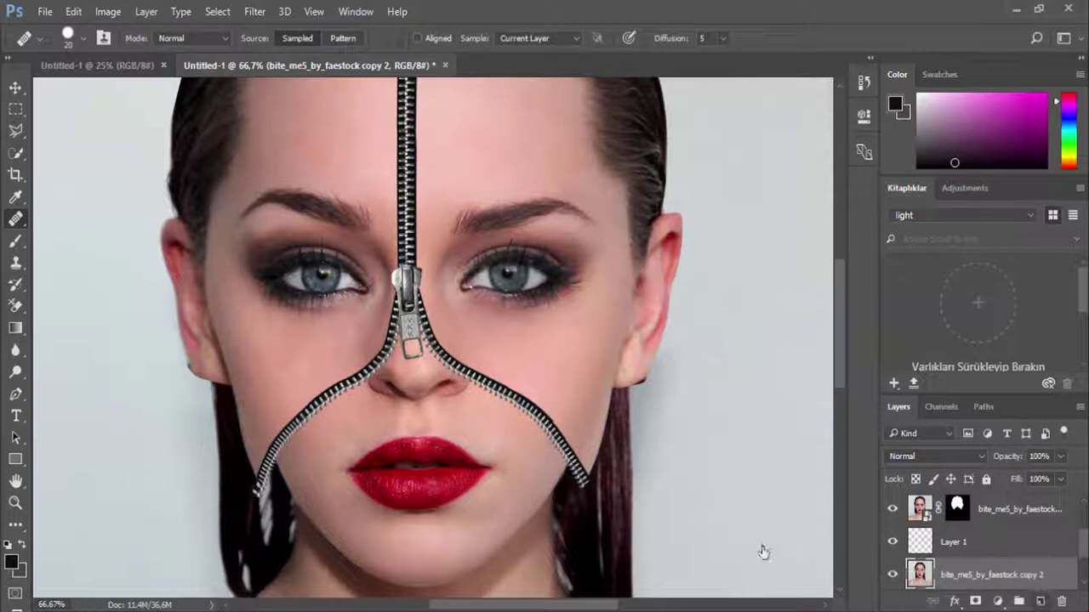
left_click(15, 394)
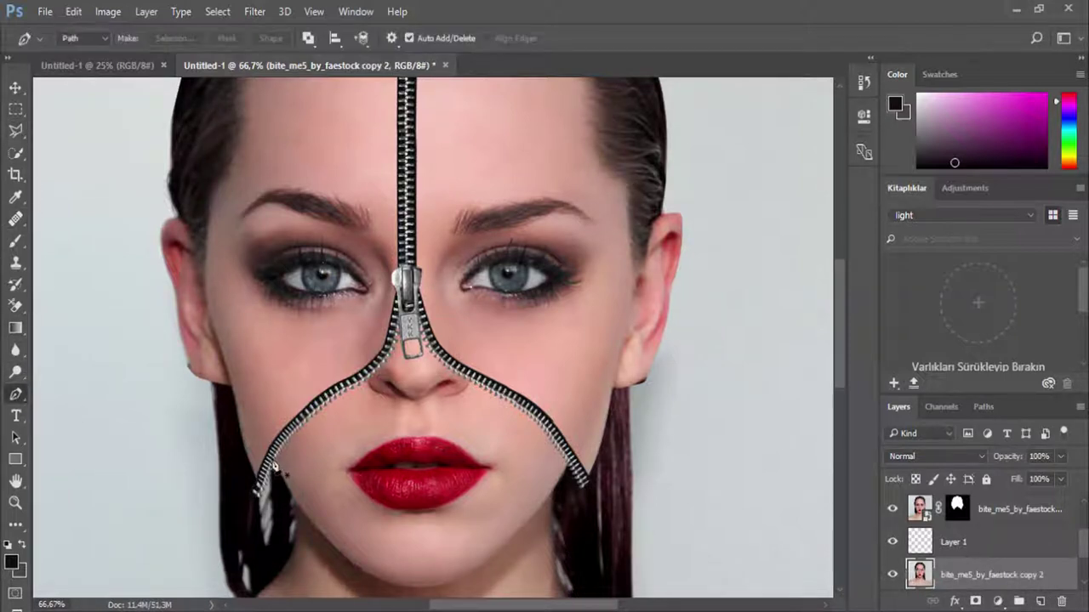
scroll(280, 468, "down", 1)
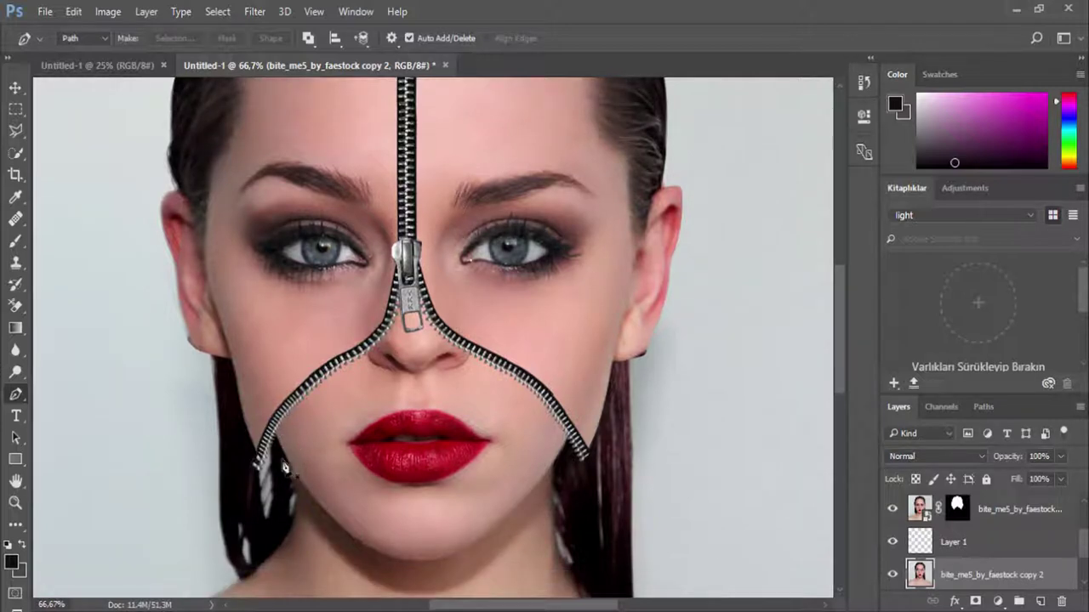
scroll(288, 453, "up", 1)
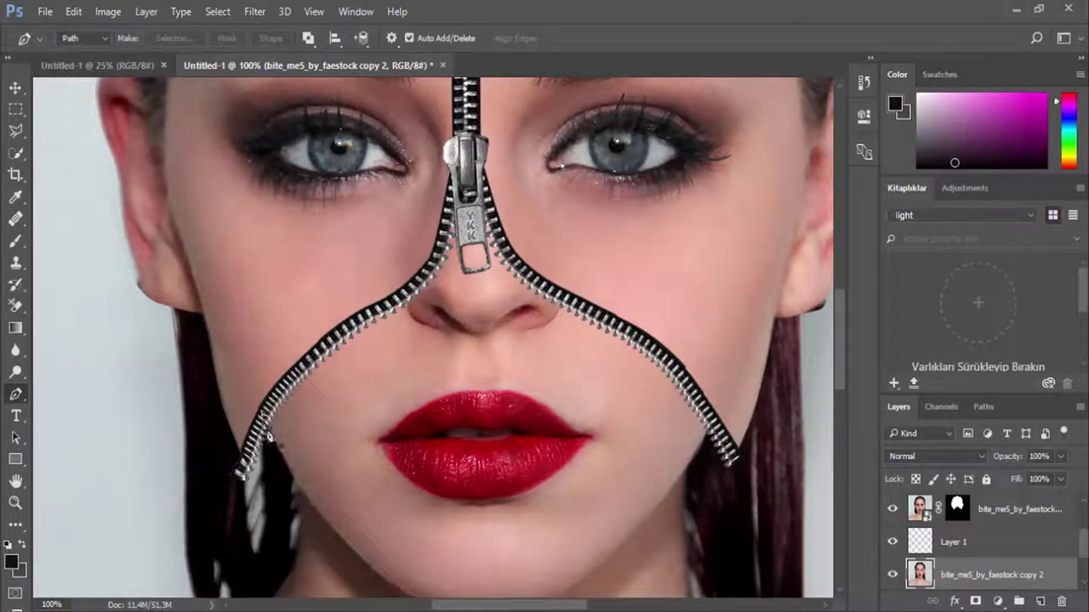
Step: Trace a pen path from the zipper's left end around the jaw, chin, right cheek and back down the left cheek
left_click(280, 447)
left_click(297, 484)
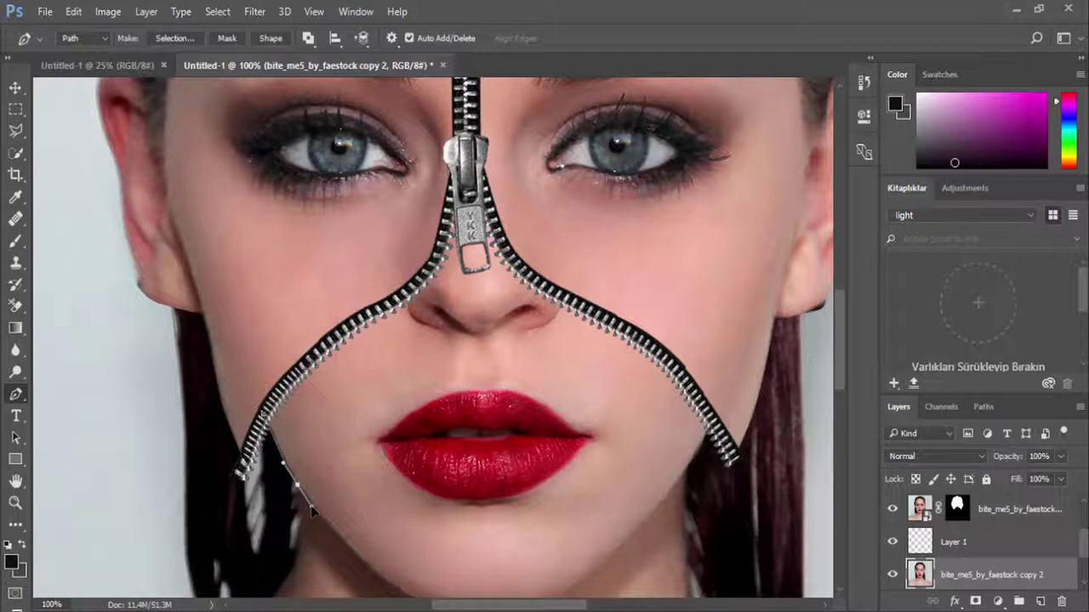
scroll(372, 524, "down", 2)
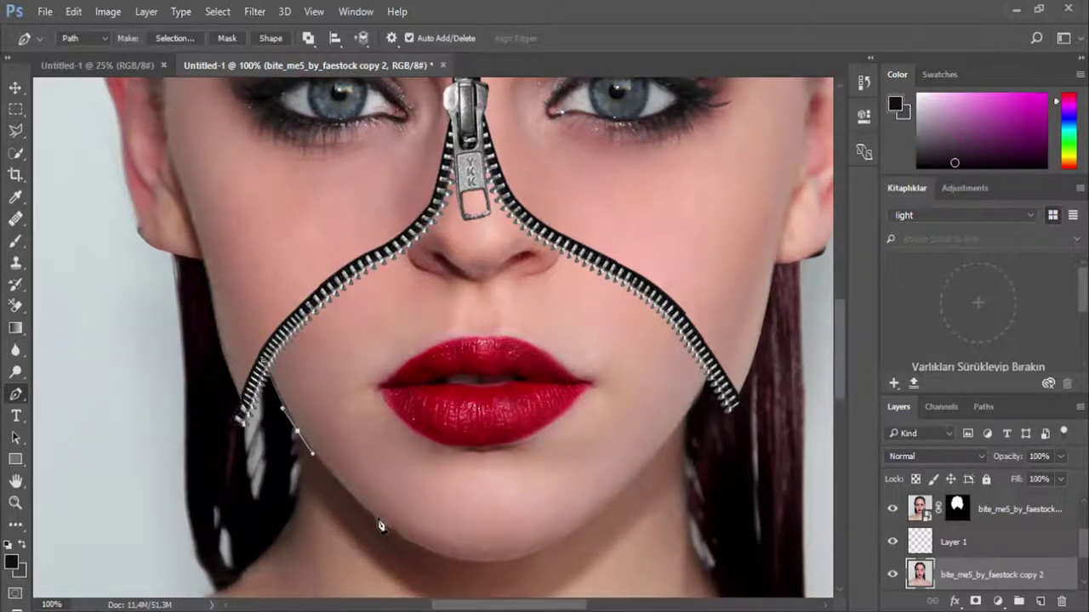
left_click_drag(372, 514, 386, 529)
left_click_drag(439, 554, 448, 557)
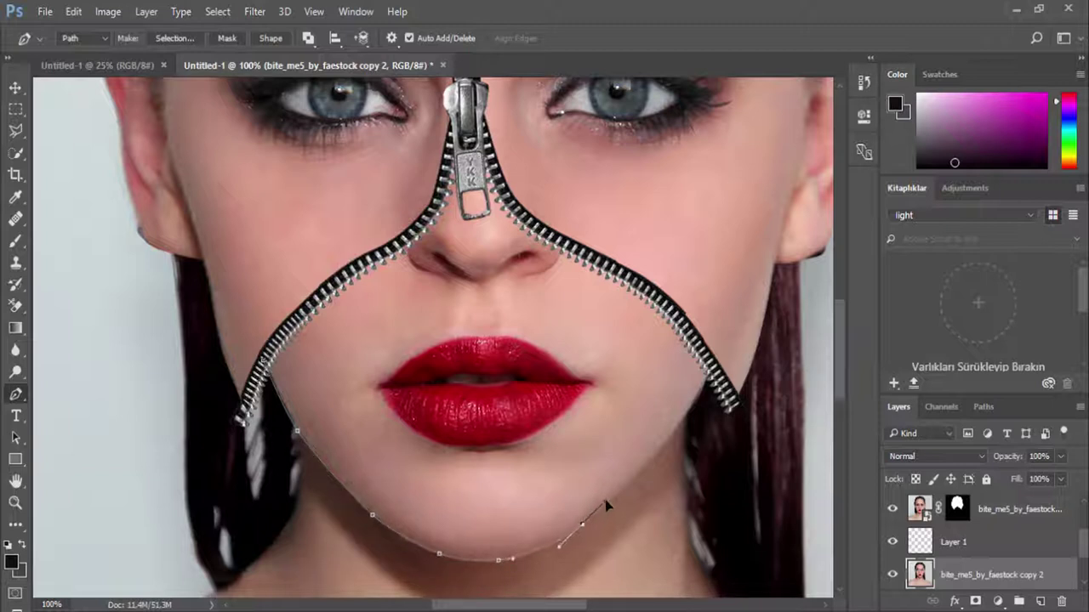
left_click_drag(606, 505, 615, 500)
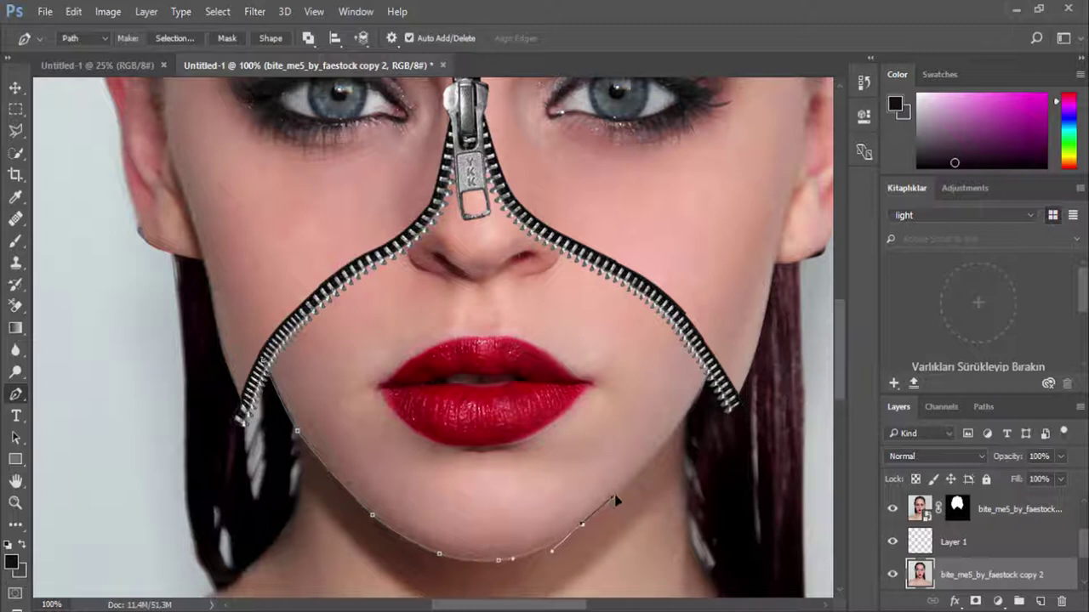
left_click(683, 431)
left_click(718, 327)
left_click(573, 167)
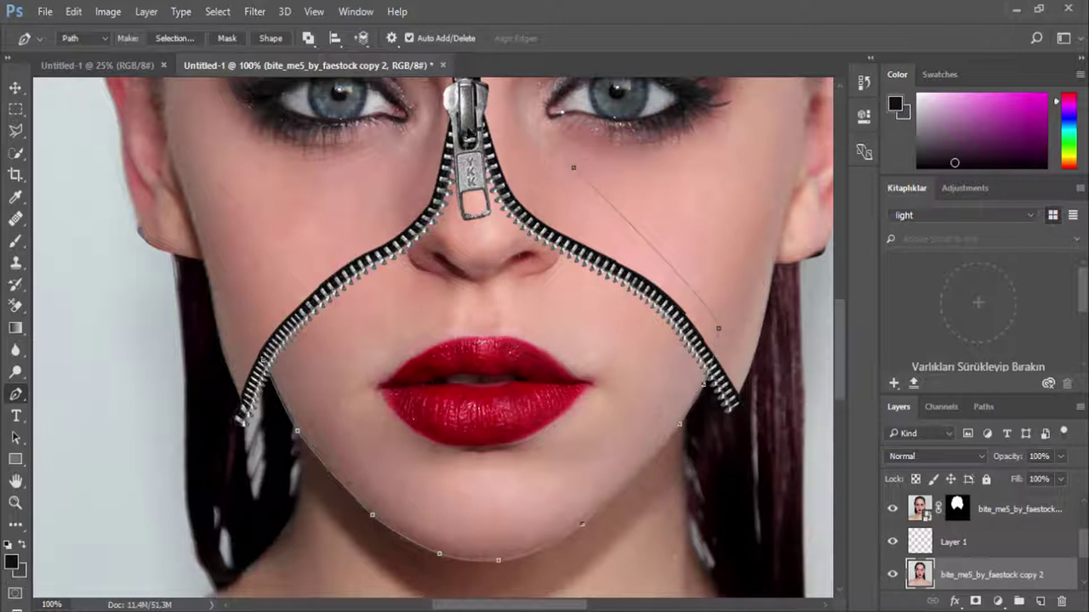
left_click(364, 145)
left_click_drag(262, 241, 261, 260)
Step: Convert the pen path into a selection with Make Selection
right_click(266, 285)
left_click(284, 265)
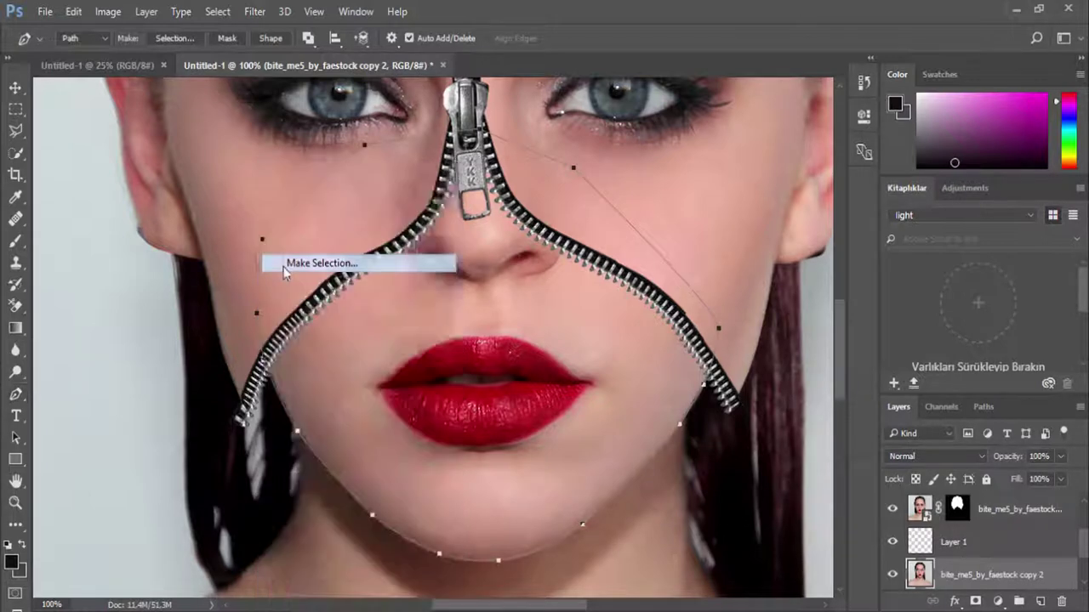
left_click(651, 172)
scroll(965, 552, "down", 2)
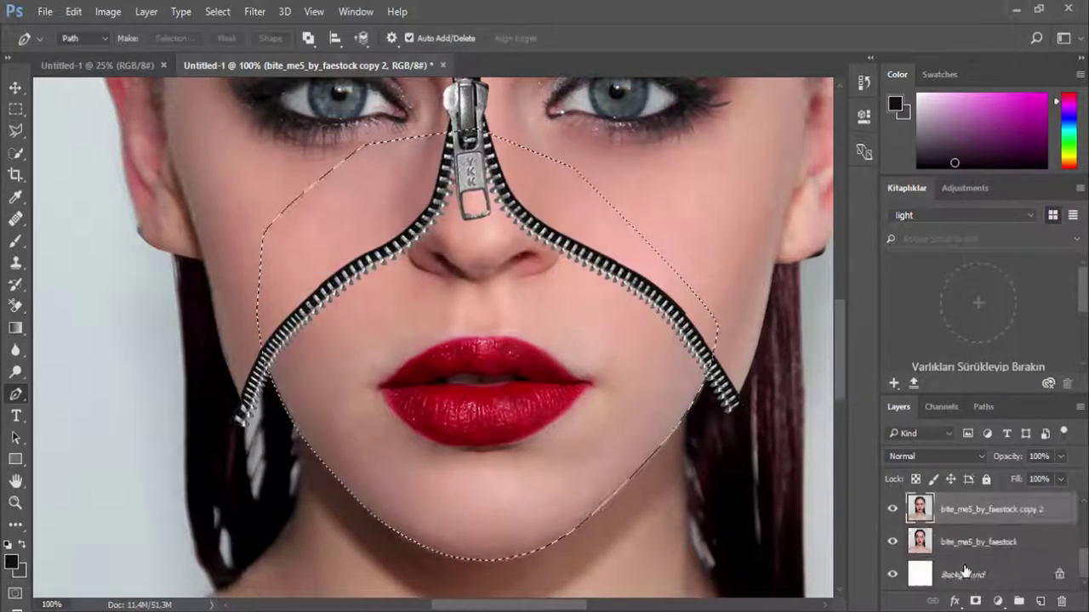
Step: Mask the face copy to the selected opening and drag in stock-photo-104219931.jpg
left_click(974, 601)
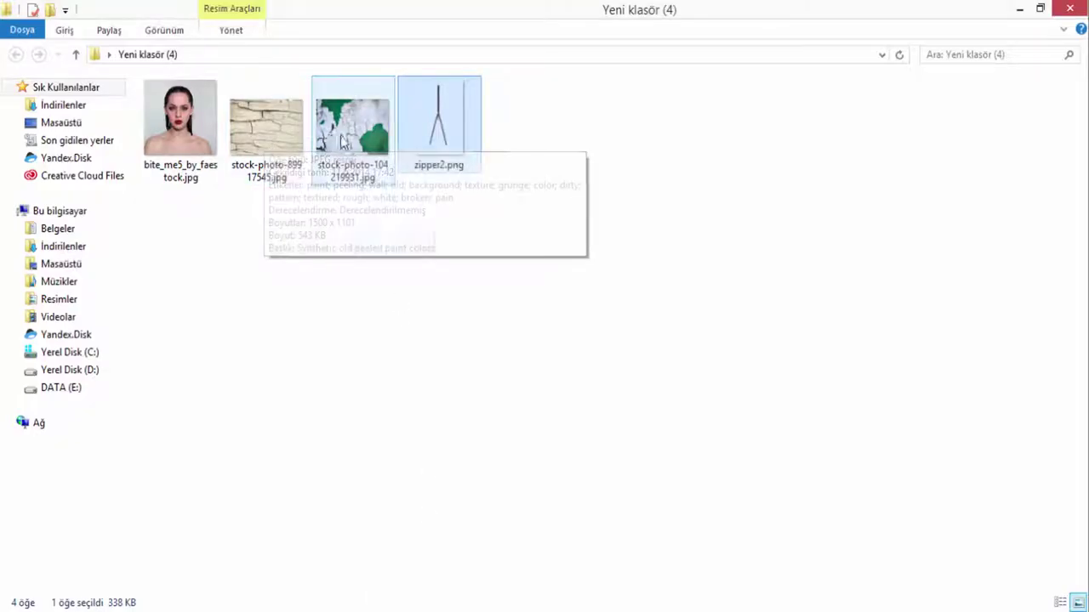
mouse_move(352, 128)
left_mouse_down()
mouse_move(361, 595)
mouse_move(427, 369)
left_mouse_up()
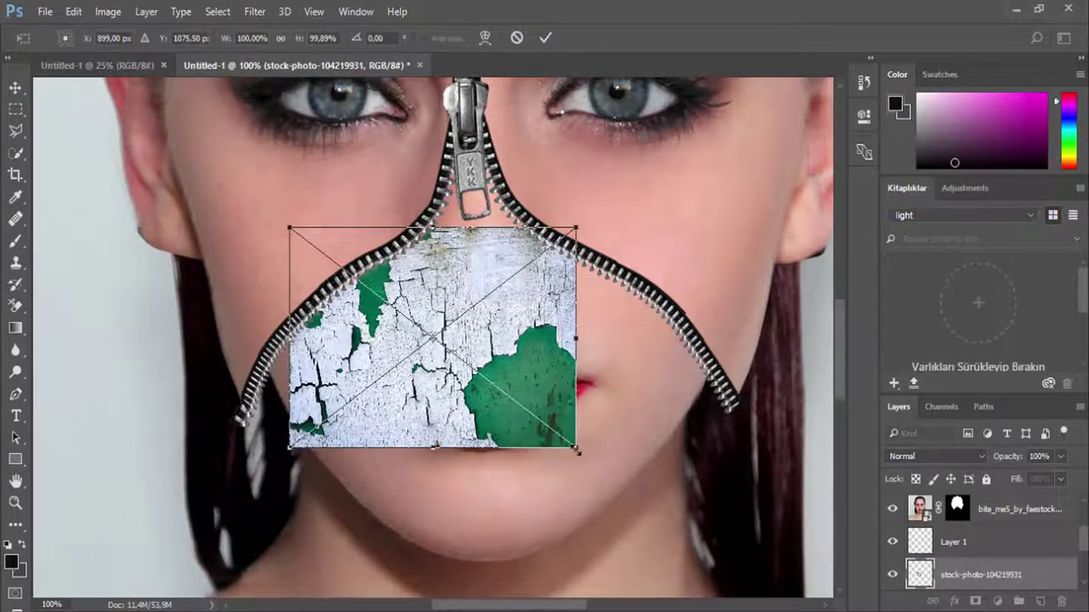
Step: Scale the peeling-paint texture to about 190%, position it over the zipper opening, and commit
left_click_drag(578, 452, 716, 554)
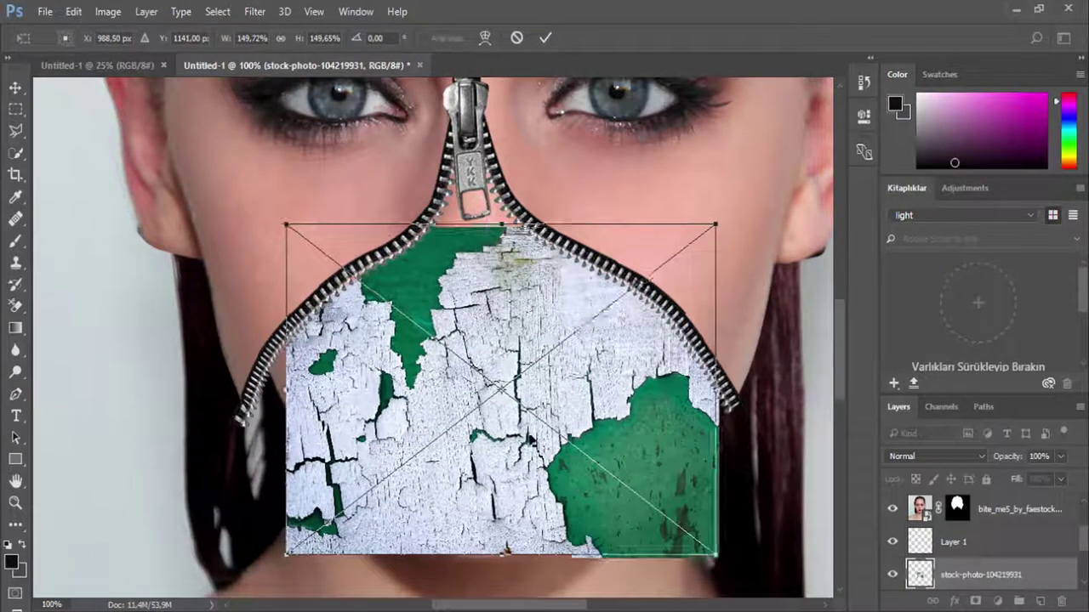
left_click_drag(529, 439, 502, 420)
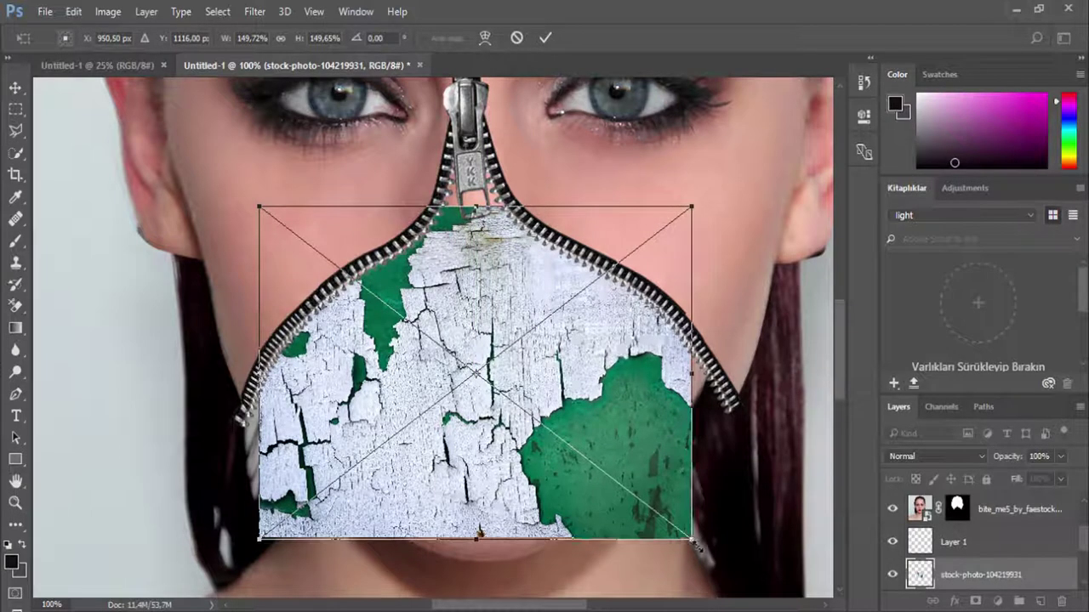
left_click_drag(696, 545, 718, 561)
left_click_drag(595, 455, 586, 398)
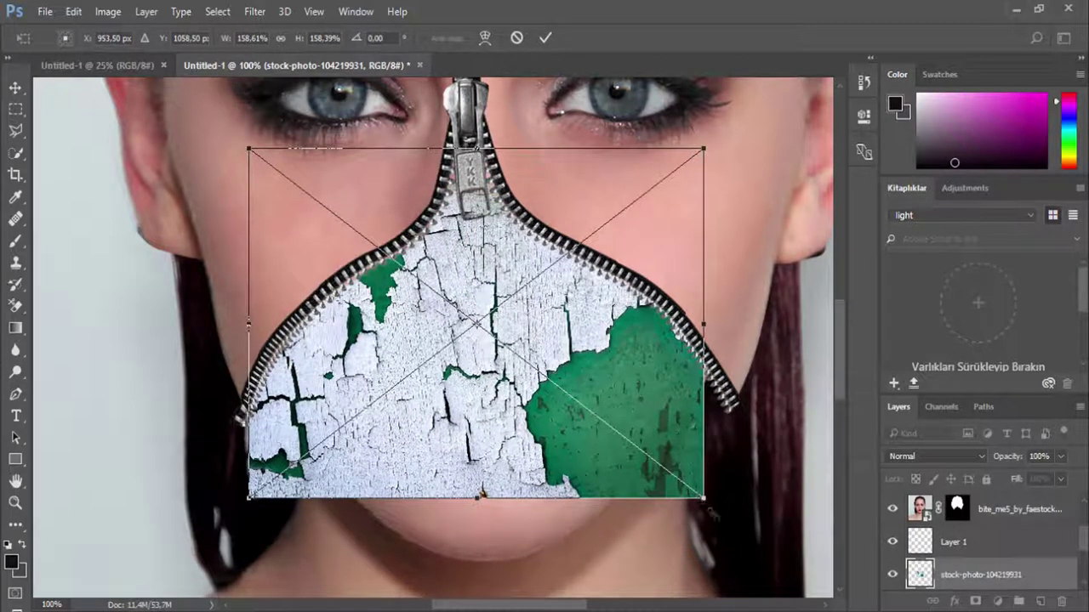
left_click_drag(710, 508, 776, 585)
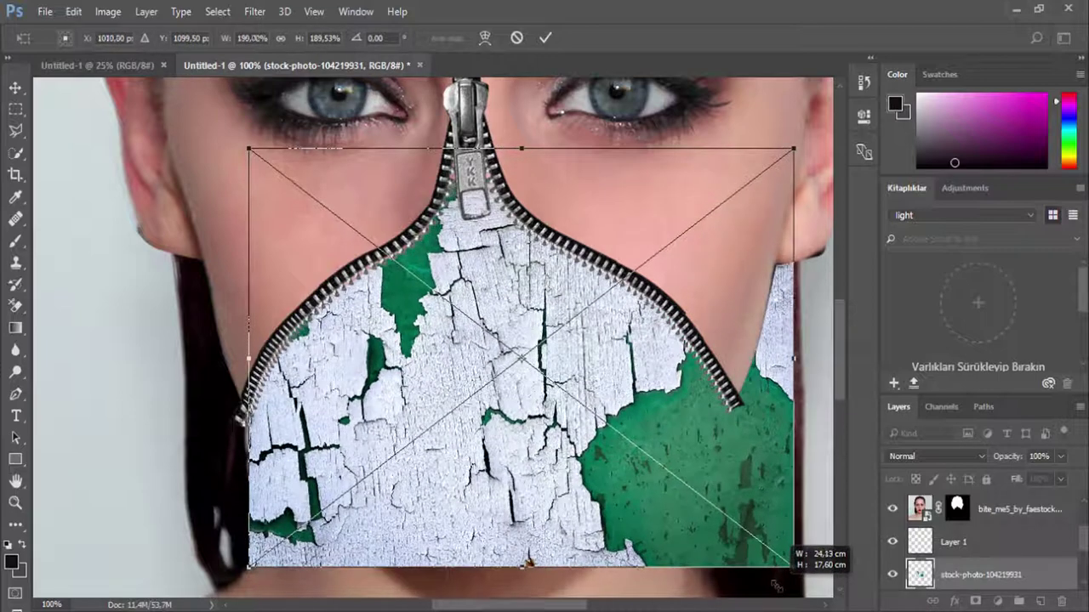
left_click_drag(662, 485, 642, 486)
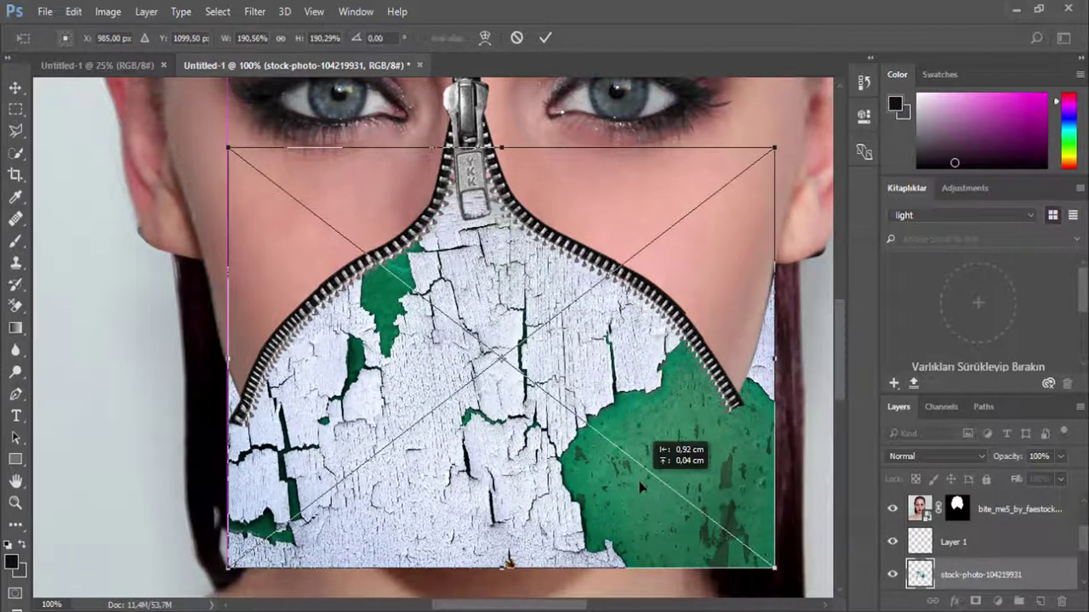
left_click(544, 38)
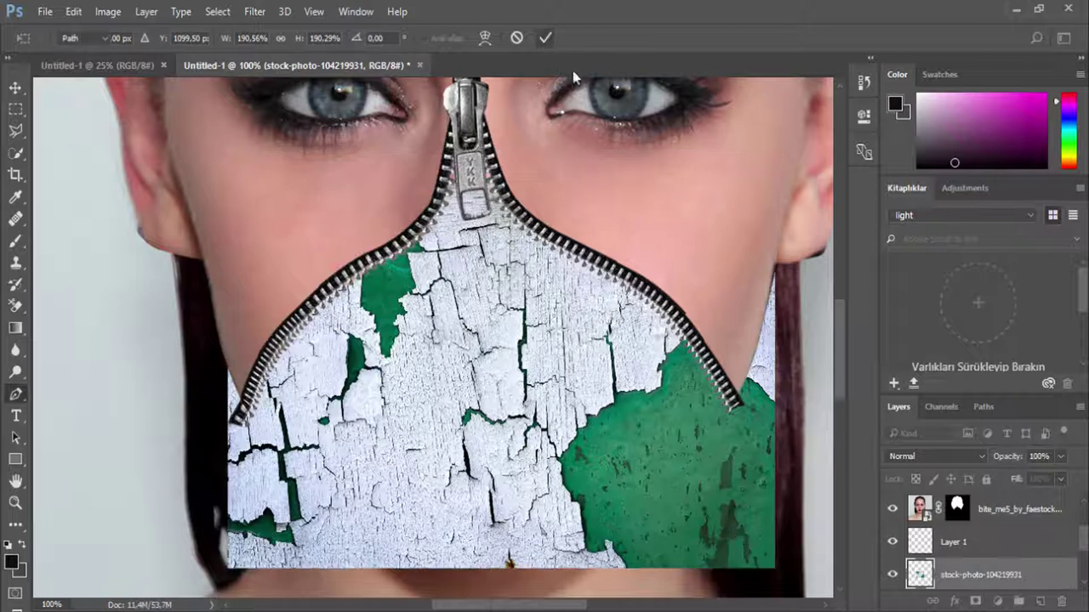
Step: Make the Layers list taller and bring up the texture layer's context menu
key("p")
scroll(511, 340, "down", 1)
scroll(984, 532, "down", 2)
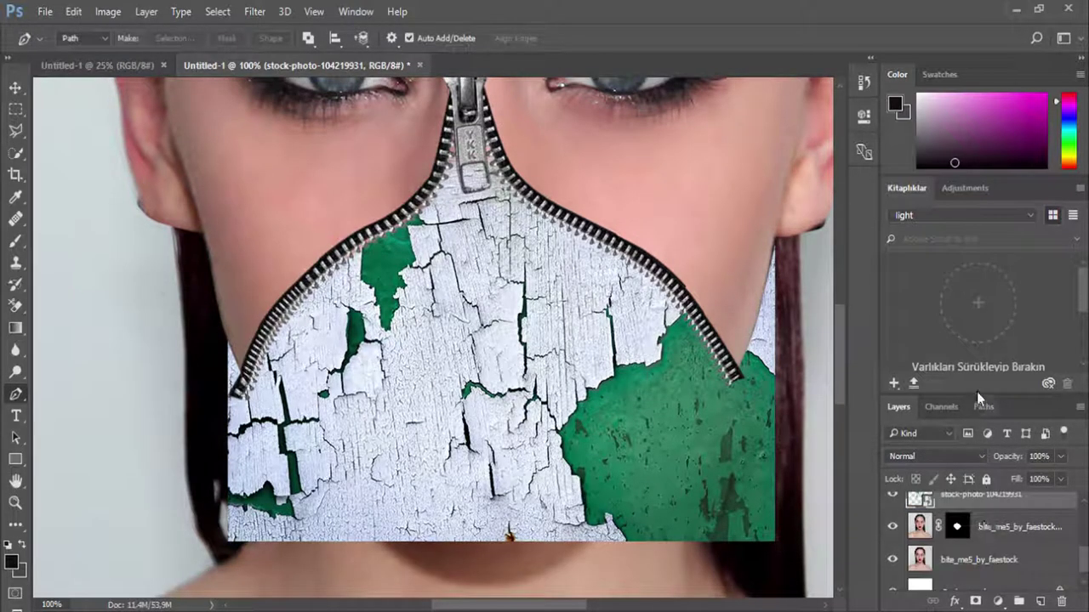
left_click_drag(978, 393, 978, 340)
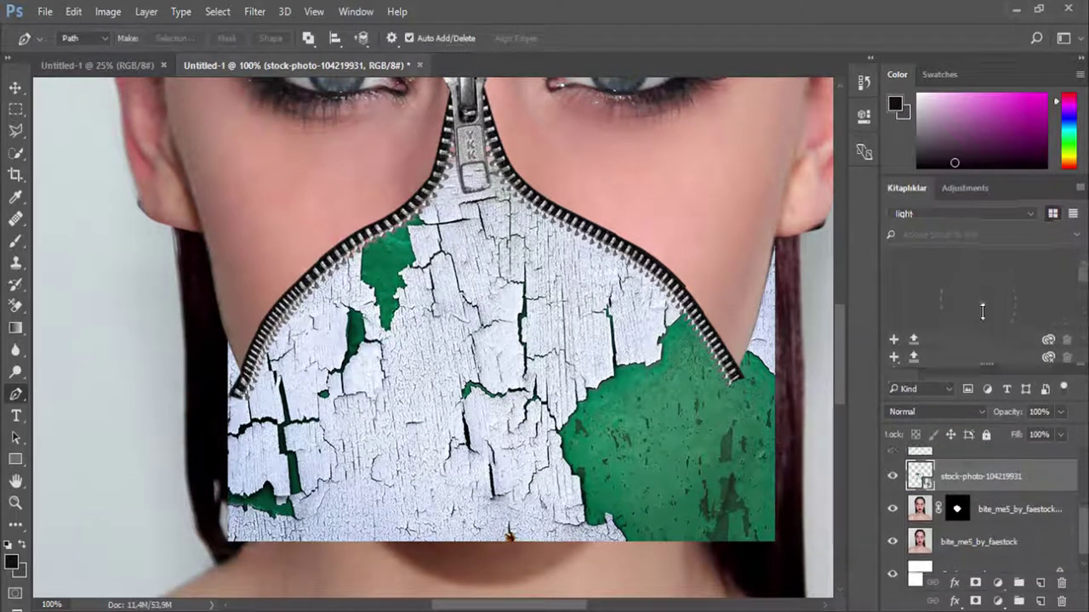
right_click(978, 478)
key("Escape")
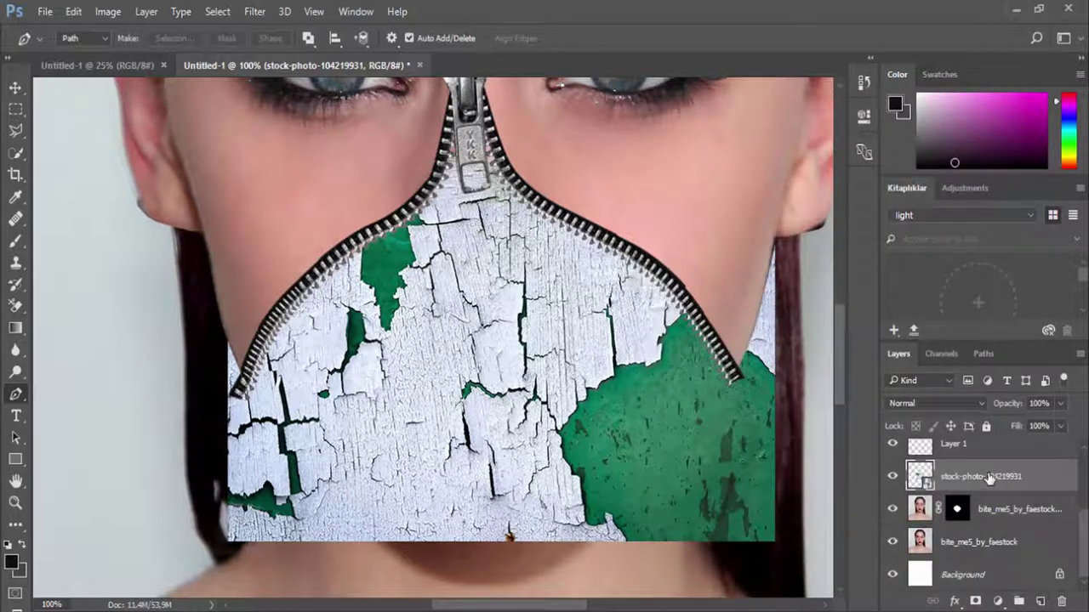
right_click(989, 479)
Step: Clip the peeling-paint texture to the masked face copy and try Overlay blending
left_click(694, 444)
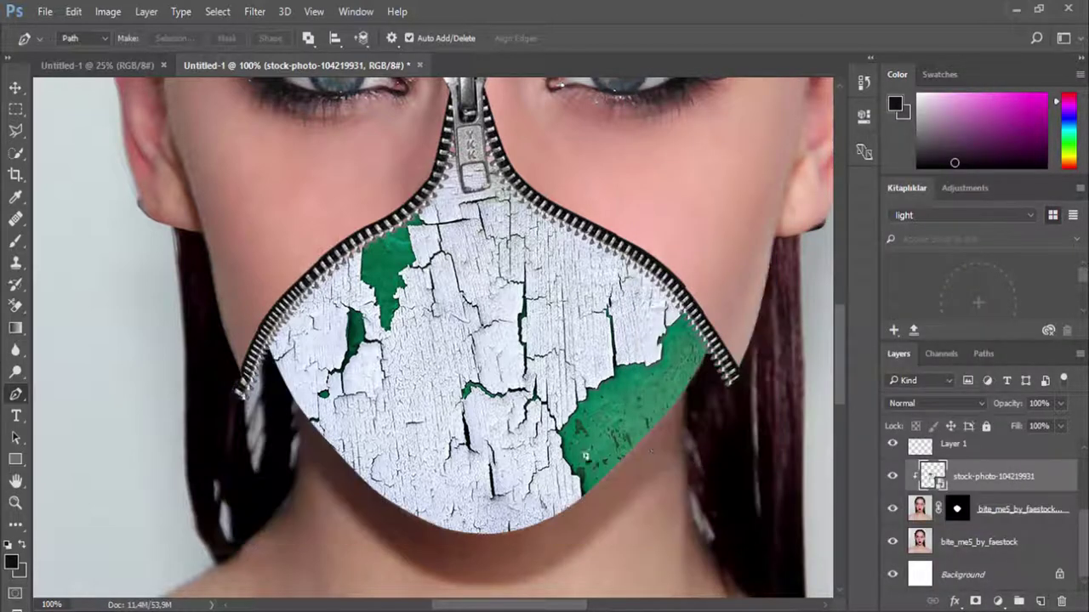
left_click(928, 403)
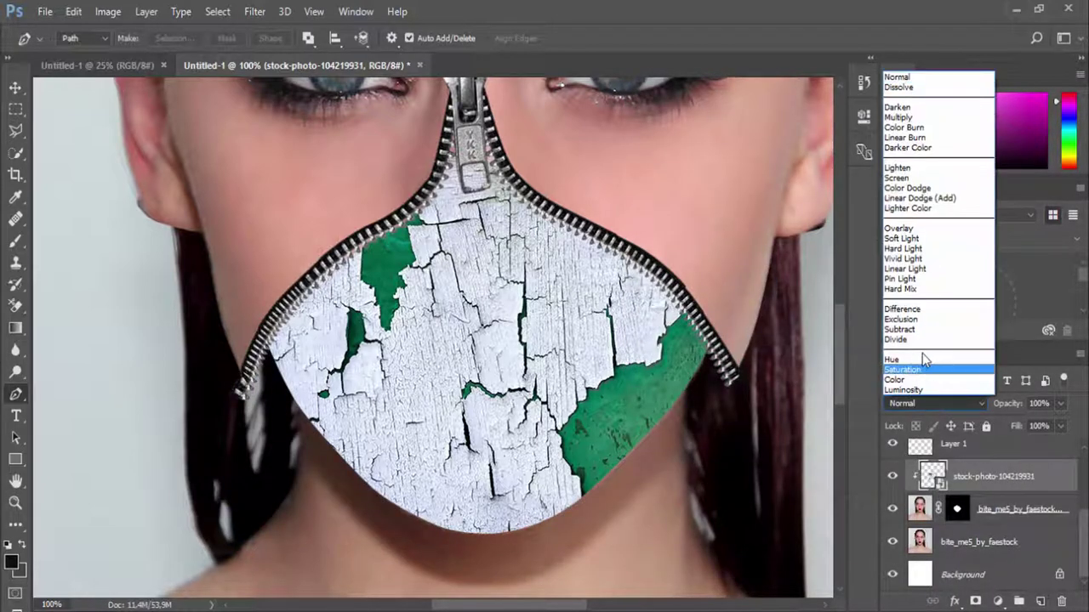
left_click(903, 228)
Step: Cycle through the darkening blend modes and settle on Darker Color
left_click(951, 407)
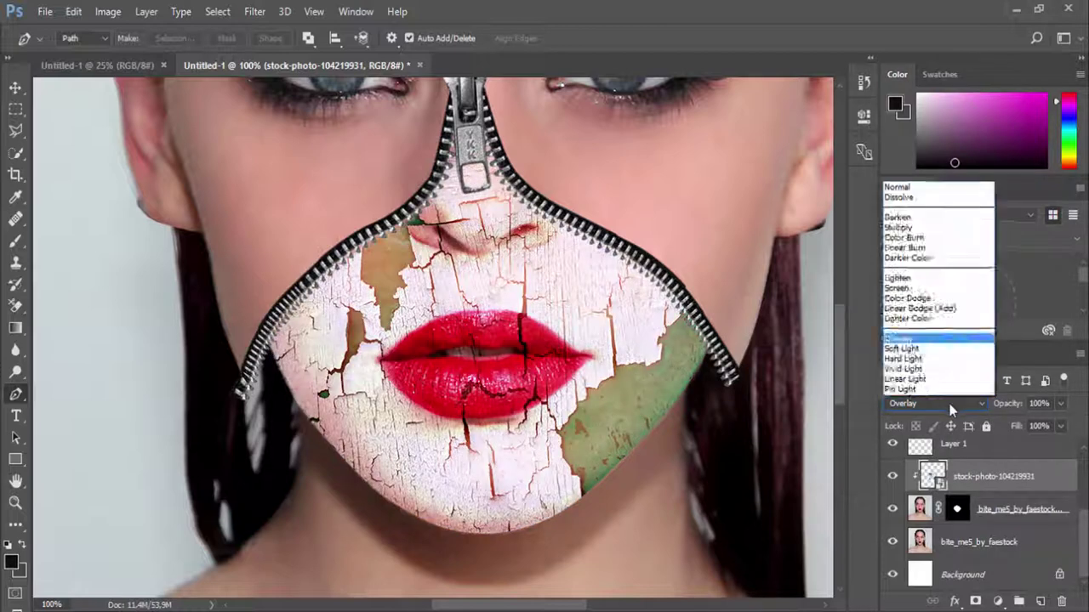
left_click(907, 109)
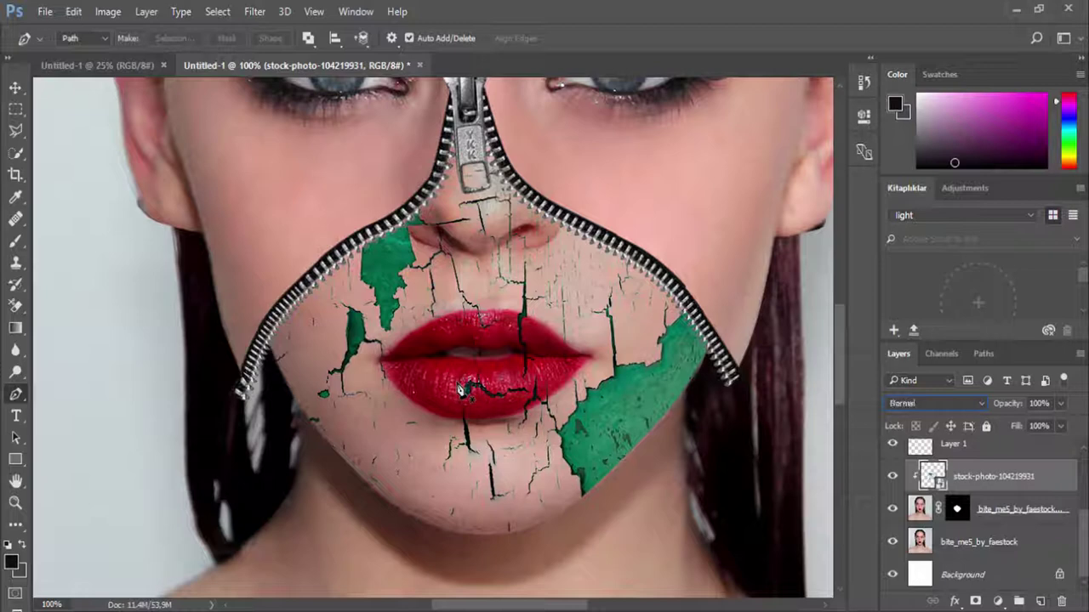
key("Return")
key("Down")
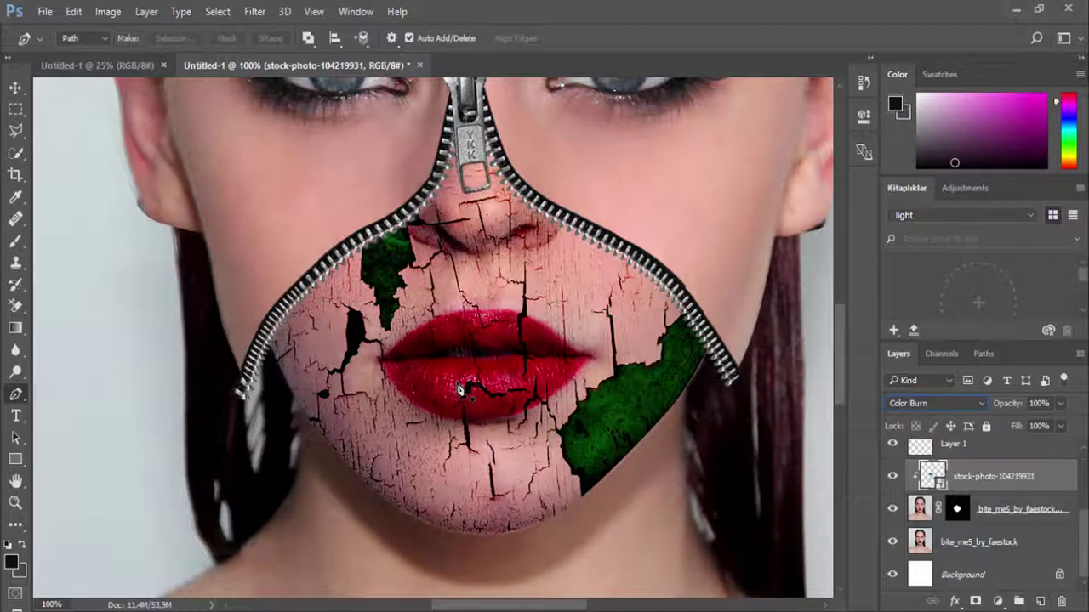
key("Down")
key("Down")
key("Down")
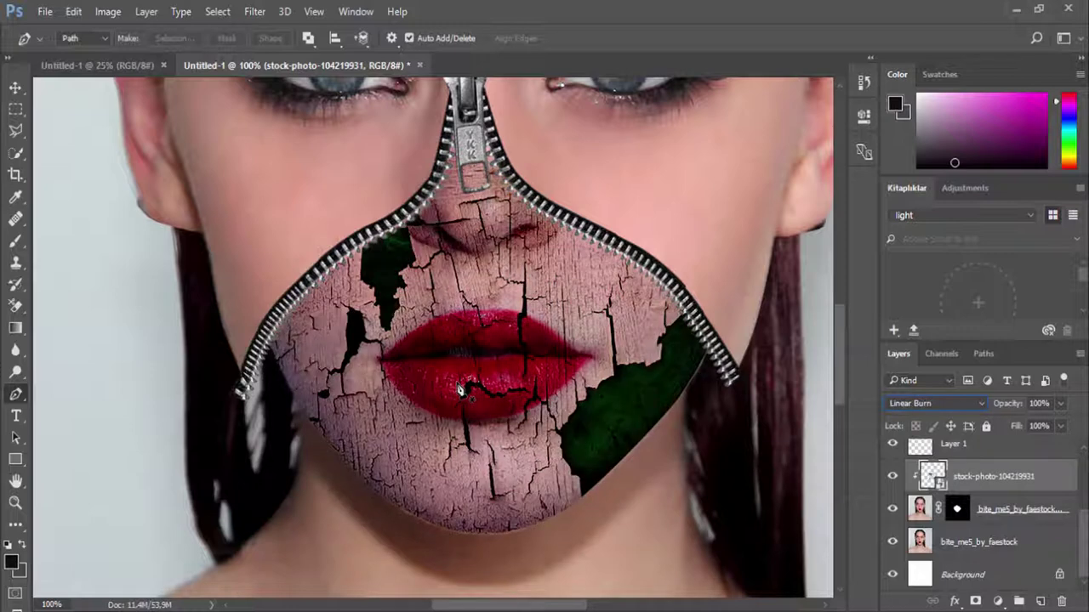
key("Down")
key("Down")
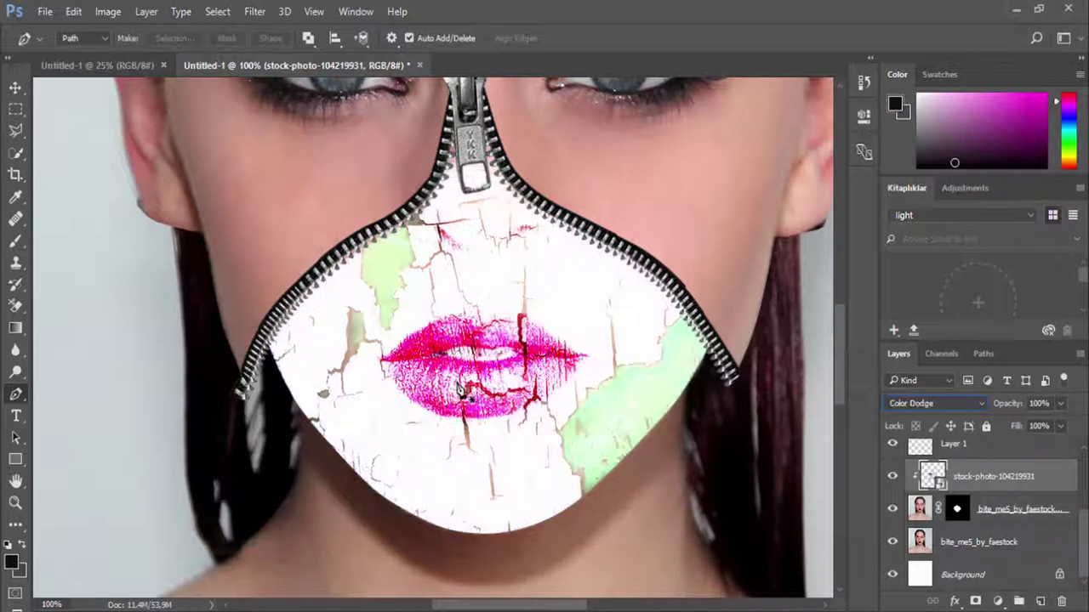
key("Down")
key("Up")
key("Up")
key("Up")
key("Up")
key("Up")
key("Up")
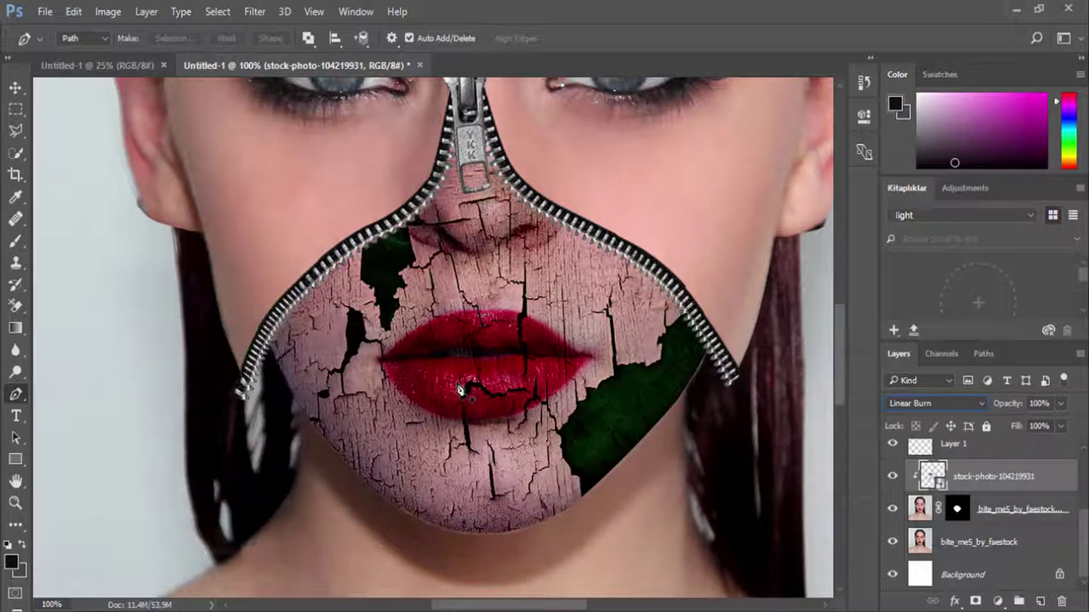
key("Down")
key("Down")
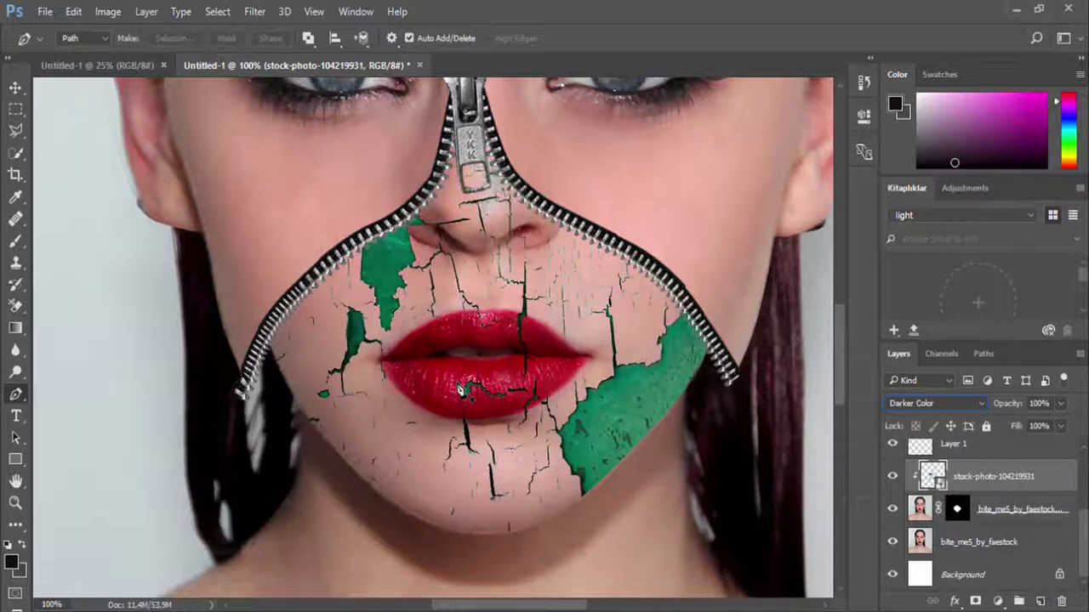
Step: Add a Hue/Saturation adjustment layer clipped to the peeling-paint texture
left_click(457, 390, "ctrl+alt")
left_click(456, 383, "ctrl+alt")
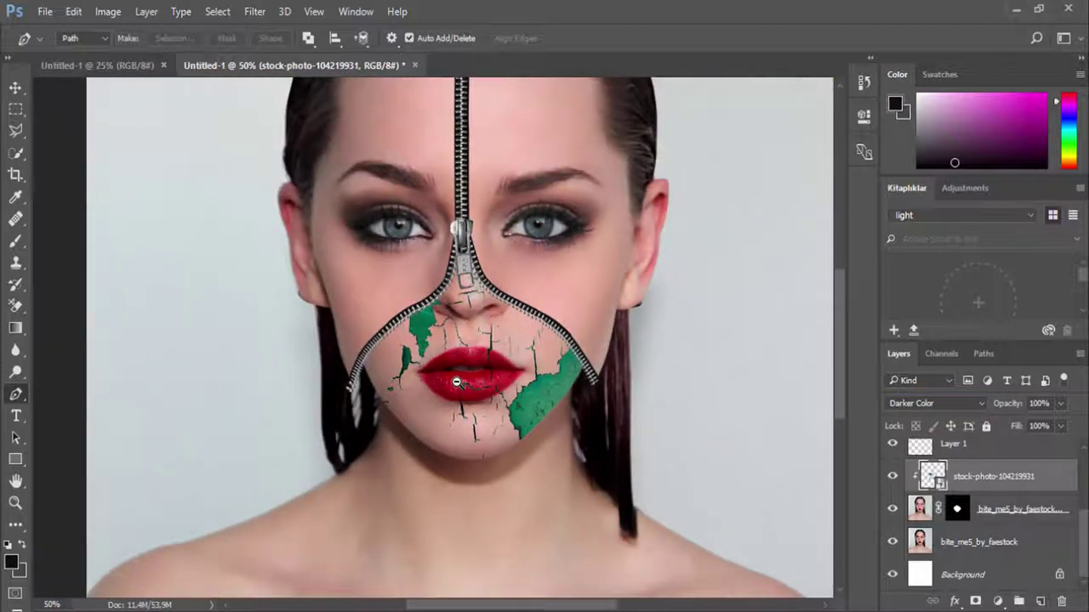
left_click(457, 383, "ctrl+alt")
left_click(457, 382, "ctrl+alt")
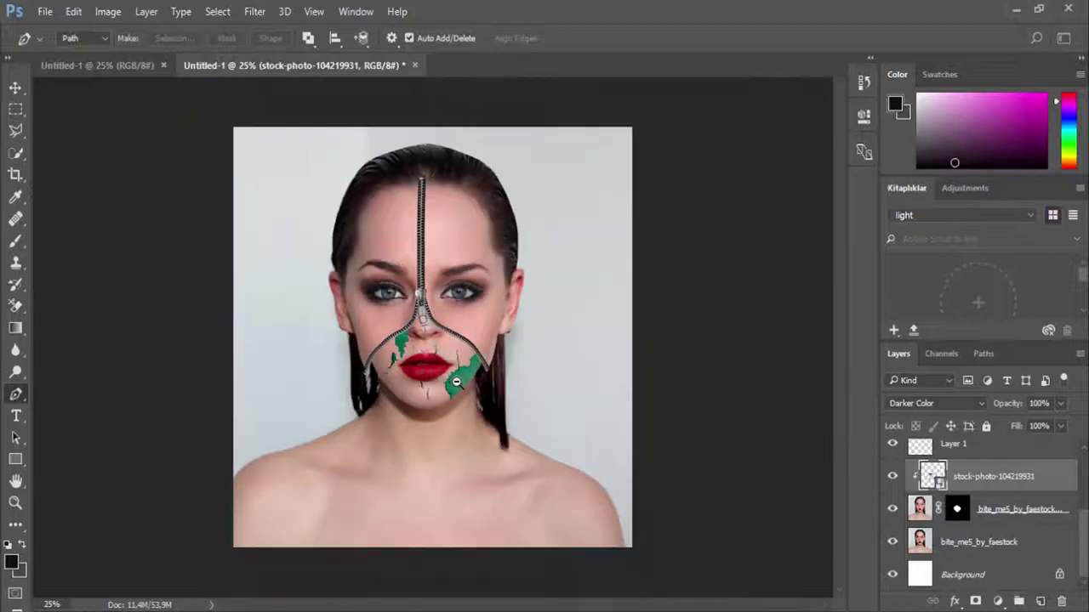
left_click(439, 368, "ctrl")
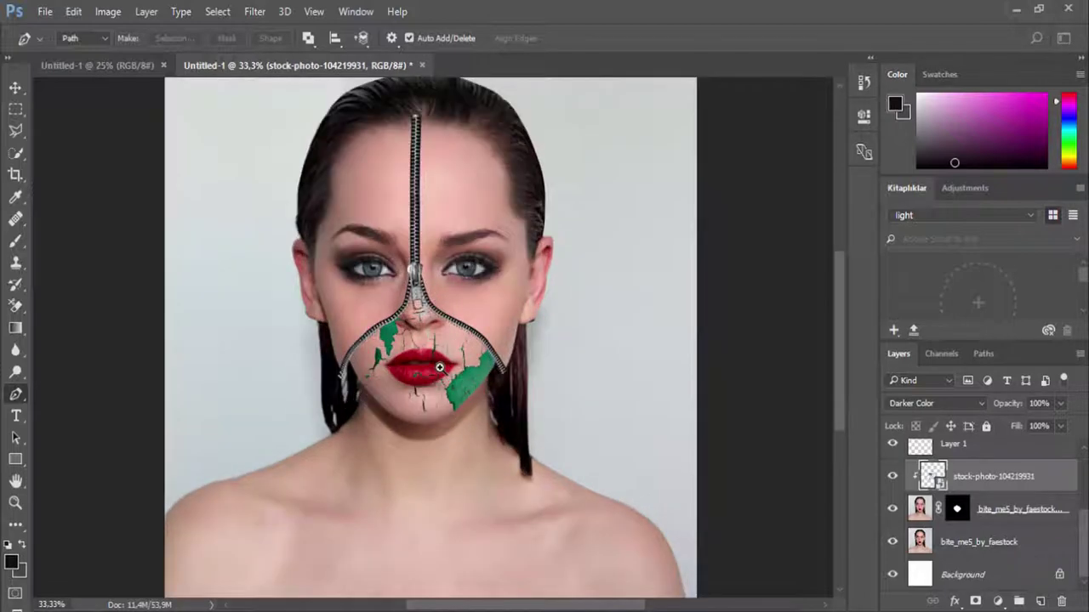
left_click(439, 367, "ctrl")
left_click(439, 367, "ctrl")
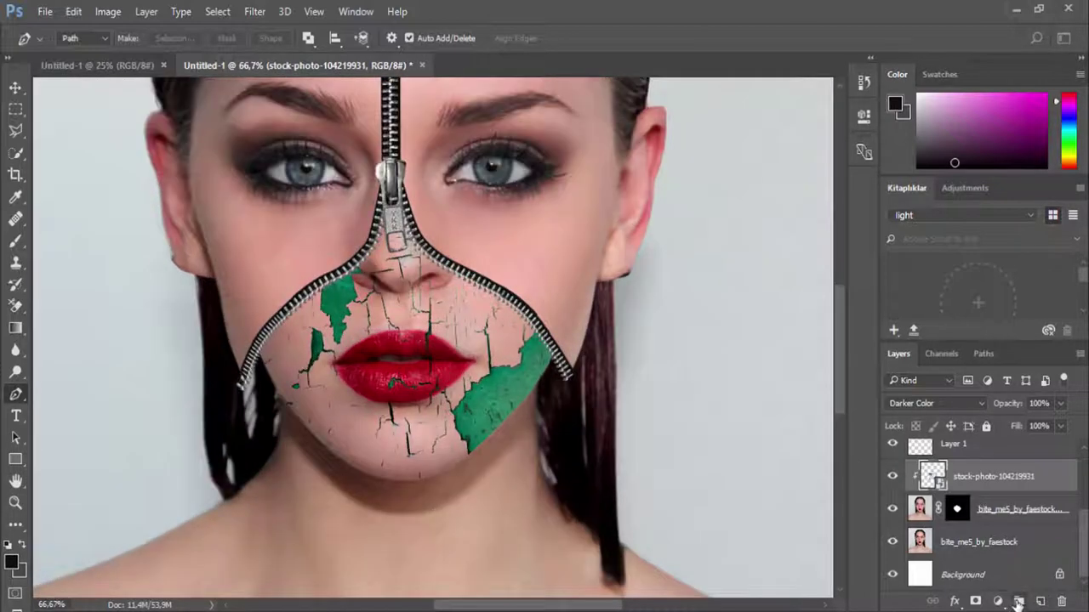
left_click(998, 600)
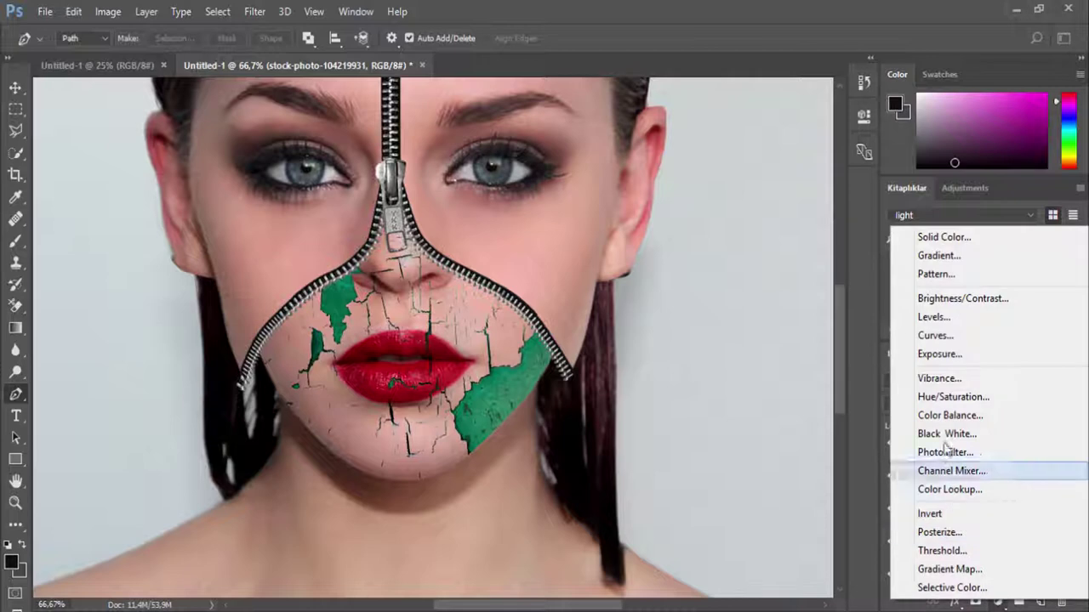
left_click(943, 398)
right_click(986, 480)
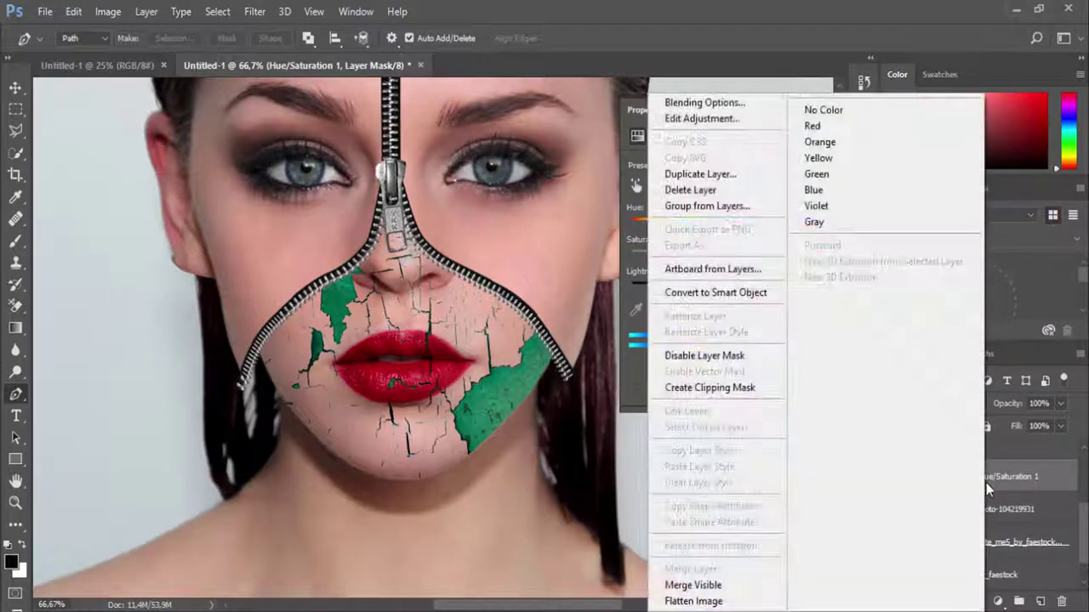
left_click(736, 388)
Step: Set the adjustment to Hue +2 and Saturation +3, then close Properties
mouse_move(726, 255)
left_mouse_down()
mouse_move(609, 259)
mouse_move(713, 260)
left_mouse_up()
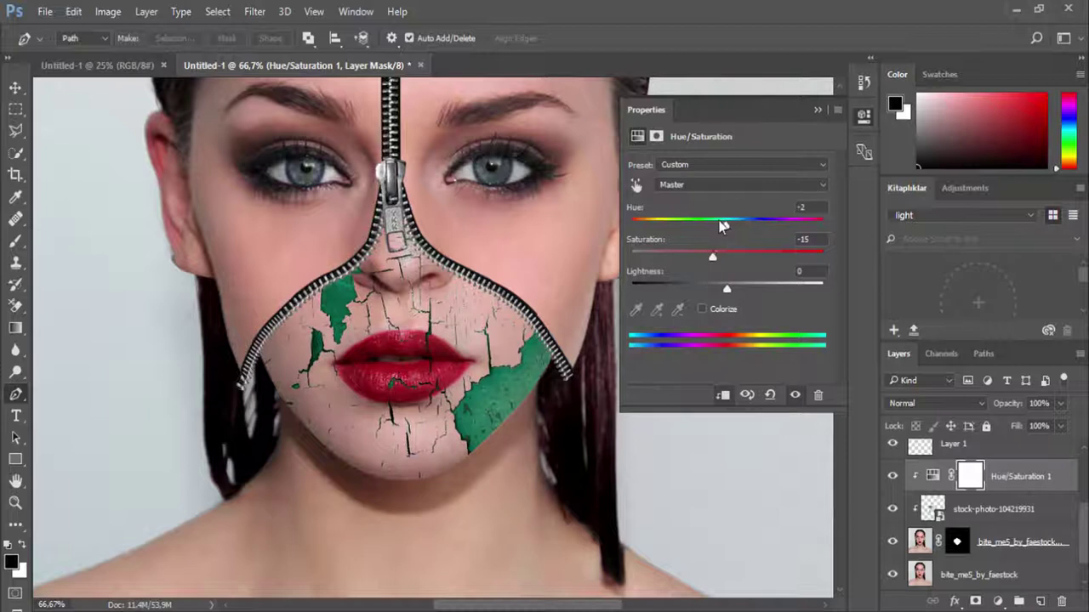
mouse_move(721, 226)
left_mouse_down()
mouse_move(629, 225)
mouse_move(694, 227)
left_mouse_up()
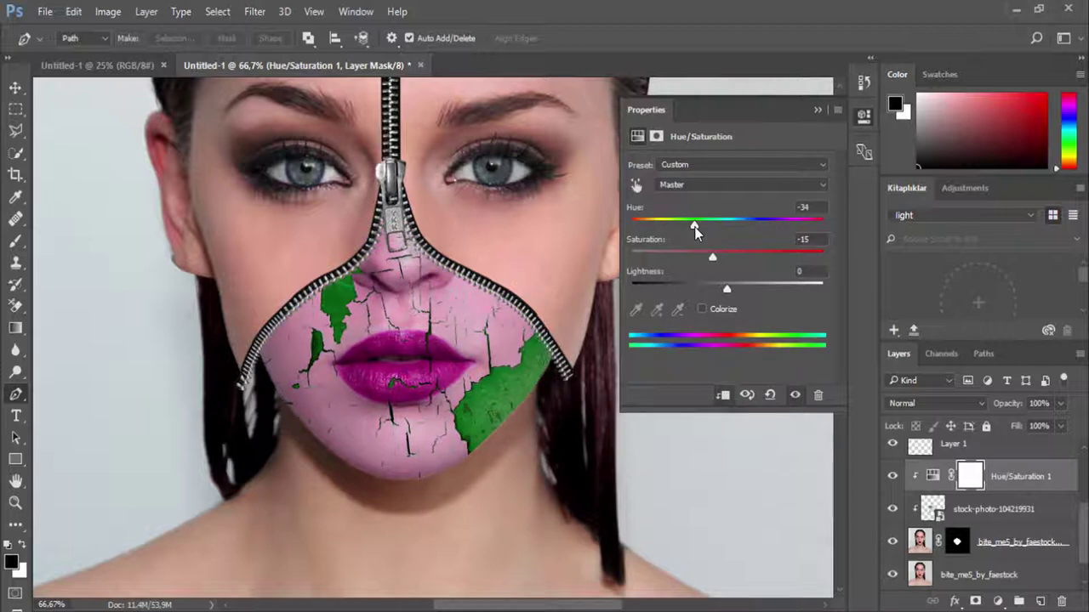
left_click_drag(698, 228, 729, 227)
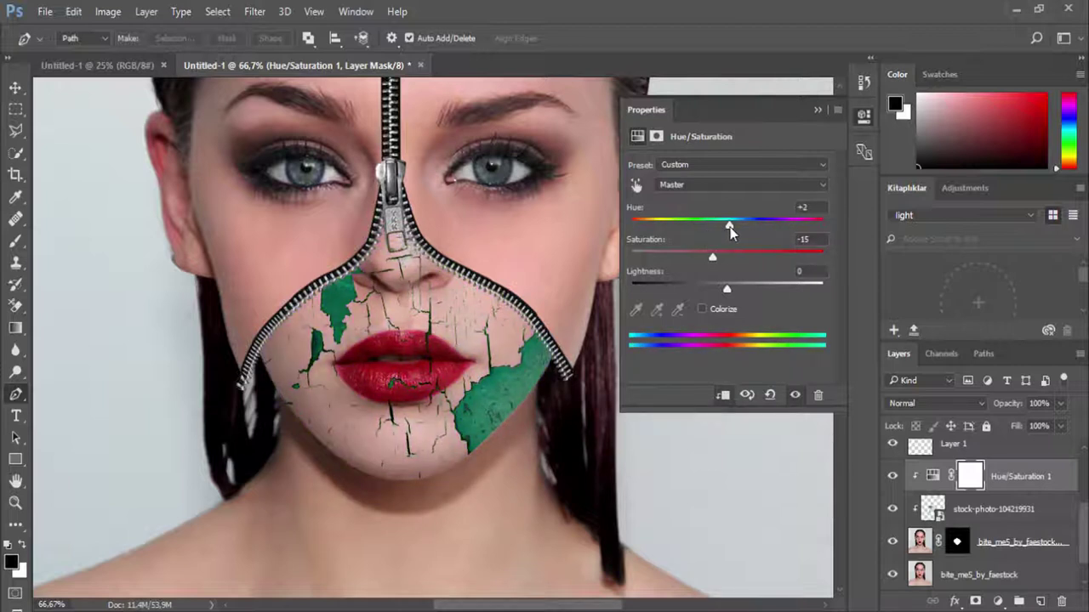
left_click_drag(714, 263, 723, 257)
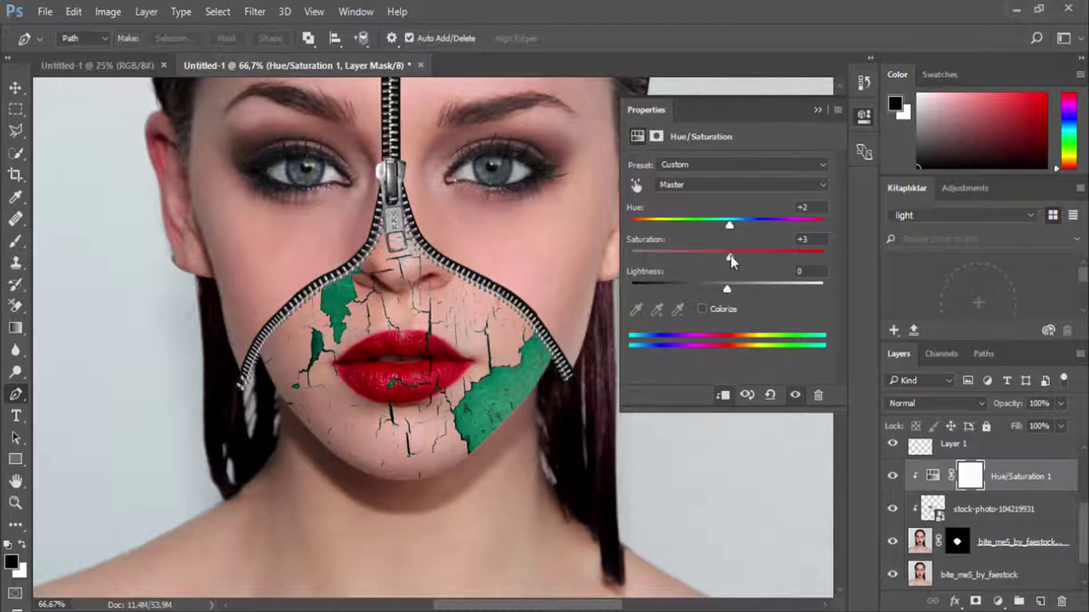
left_click(814, 112)
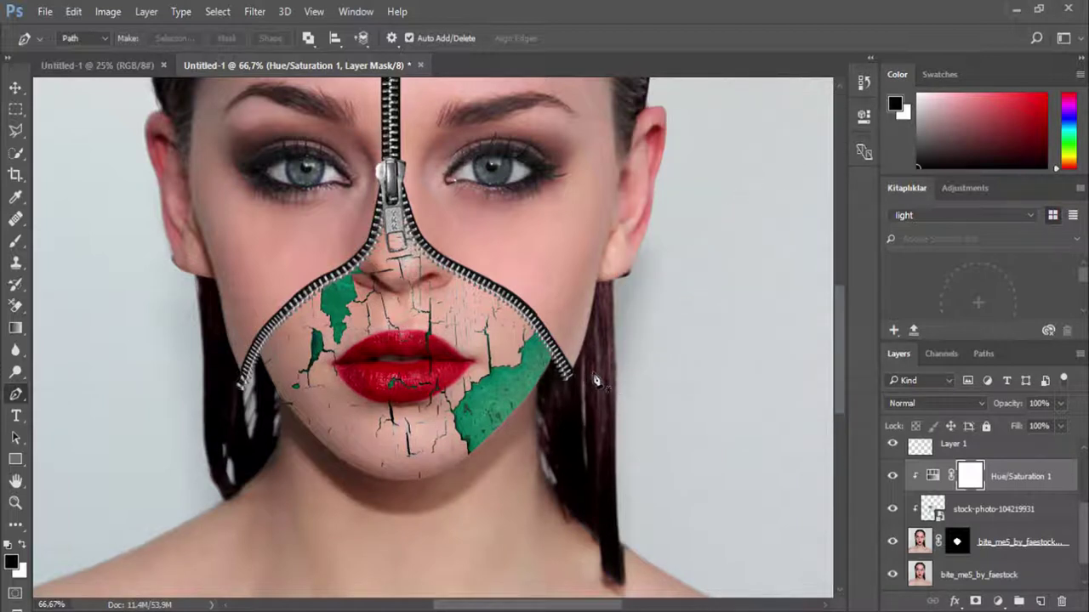
left_click(541, 356, "ctrl+alt")
left_click(541, 356, "ctrl+alt")
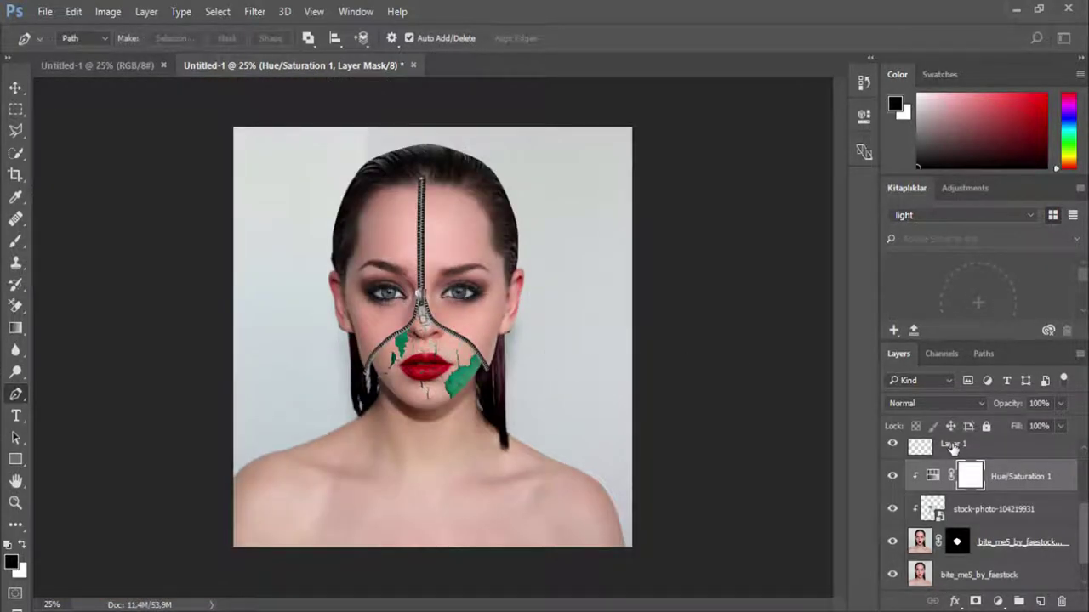
Step: Add a Hue/Saturation adjustment layer above zipper2 with Lightness -100
left_click(952, 448)
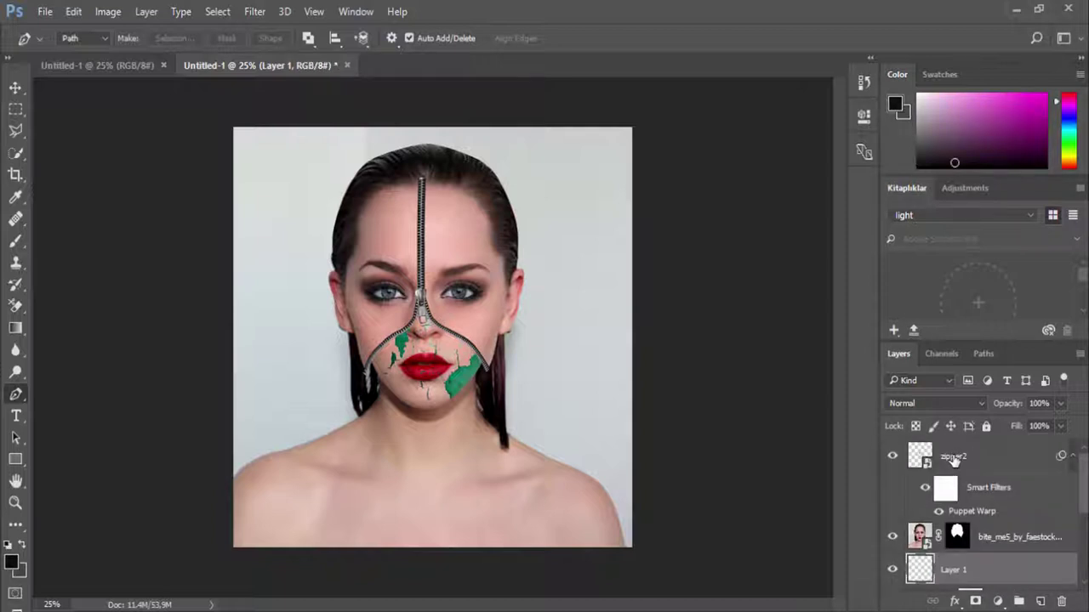
left_click(954, 458)
left_click(997, 603)
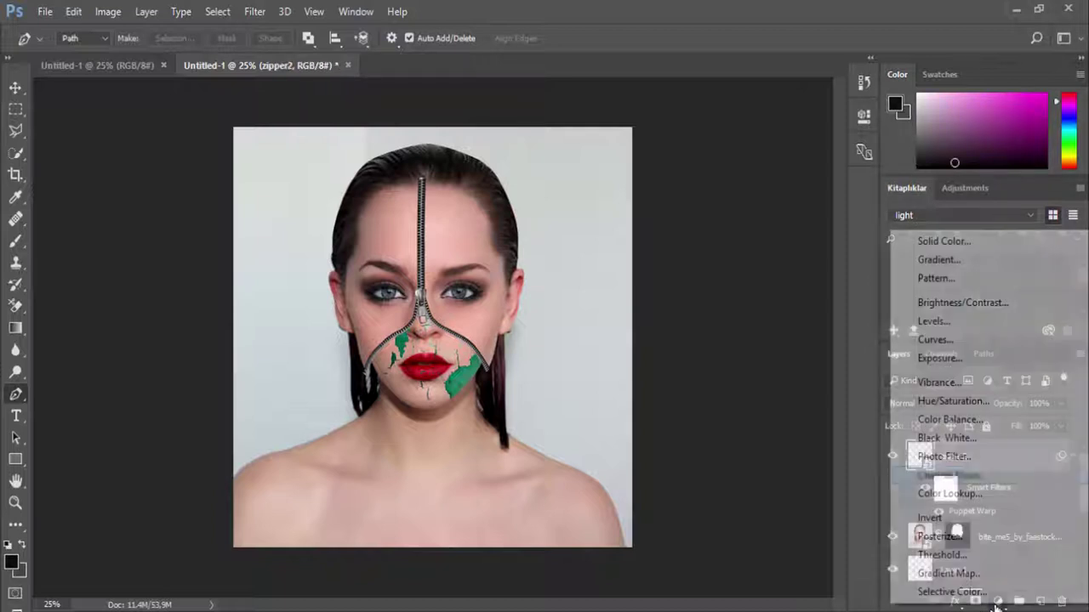
left_click(952, 400)
left_click_drag(725, 288, 612, 292)
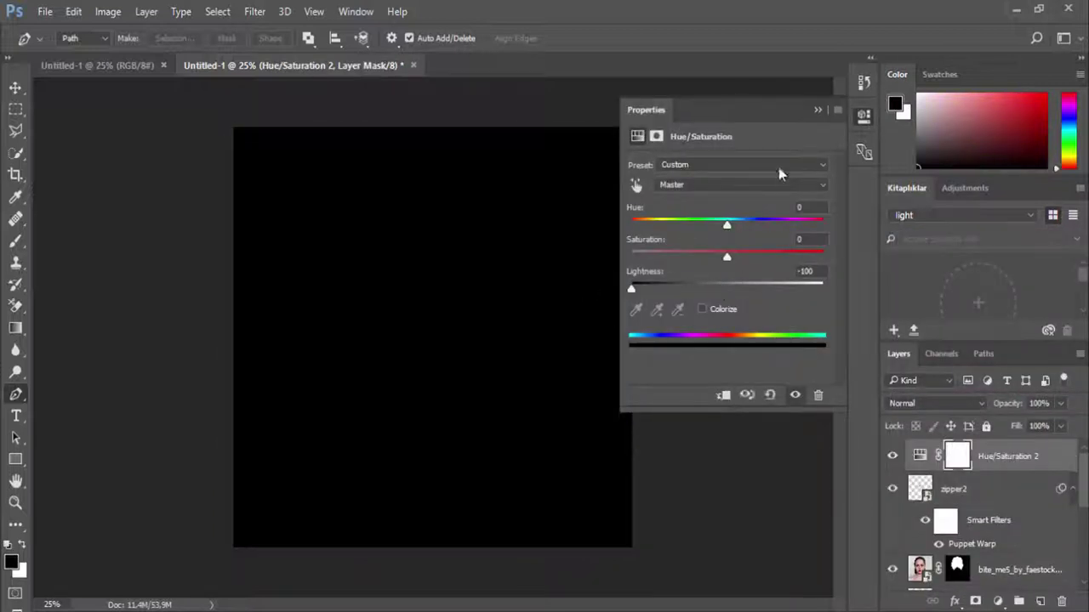
left_click(815, 109)
Step: Set the Brush tool to a 1457 px soft brush at 27% opacity
left_click(16, 241)
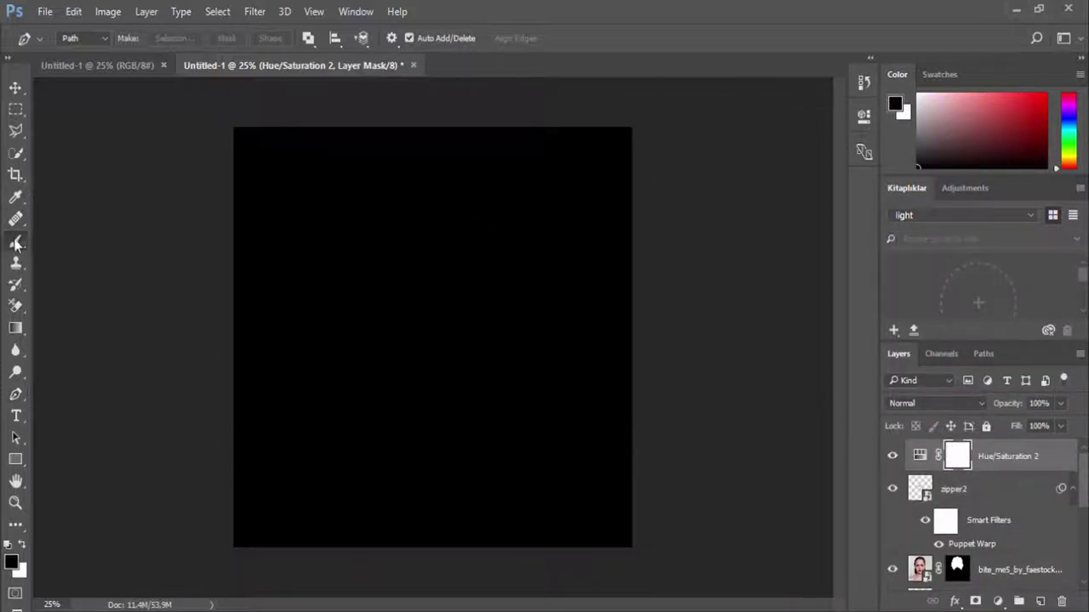
right_click(336, 274)
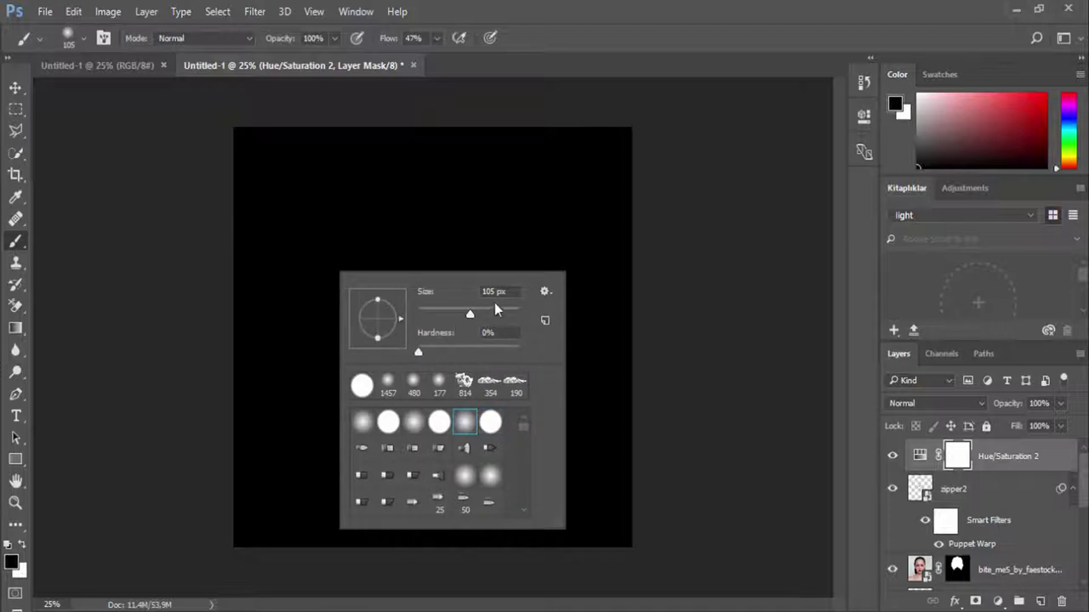
left_click_drag(508, 313, 511, 313)
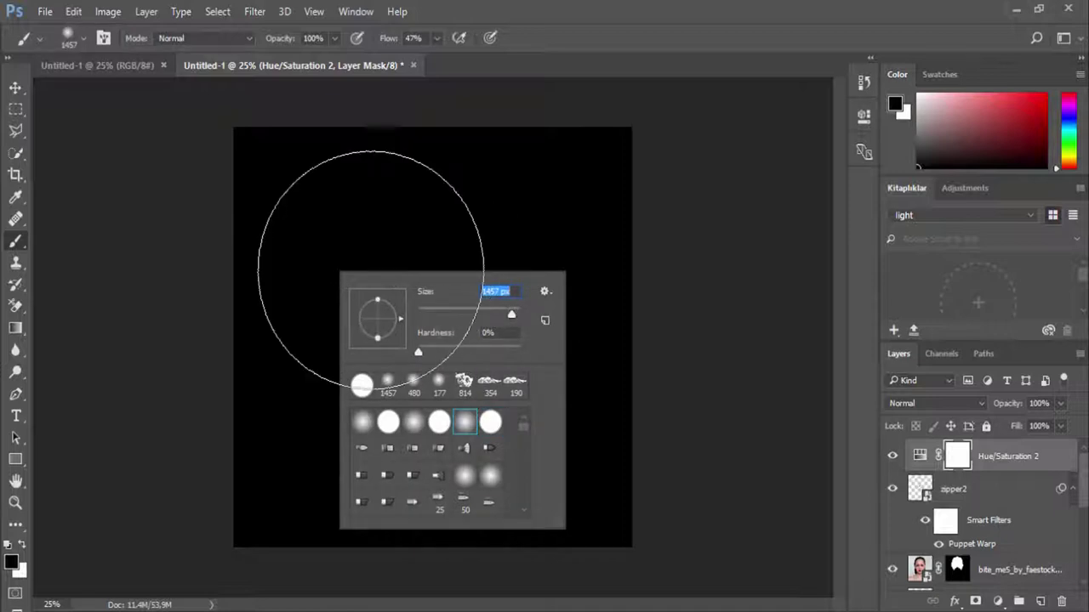
left_click(334, 39)
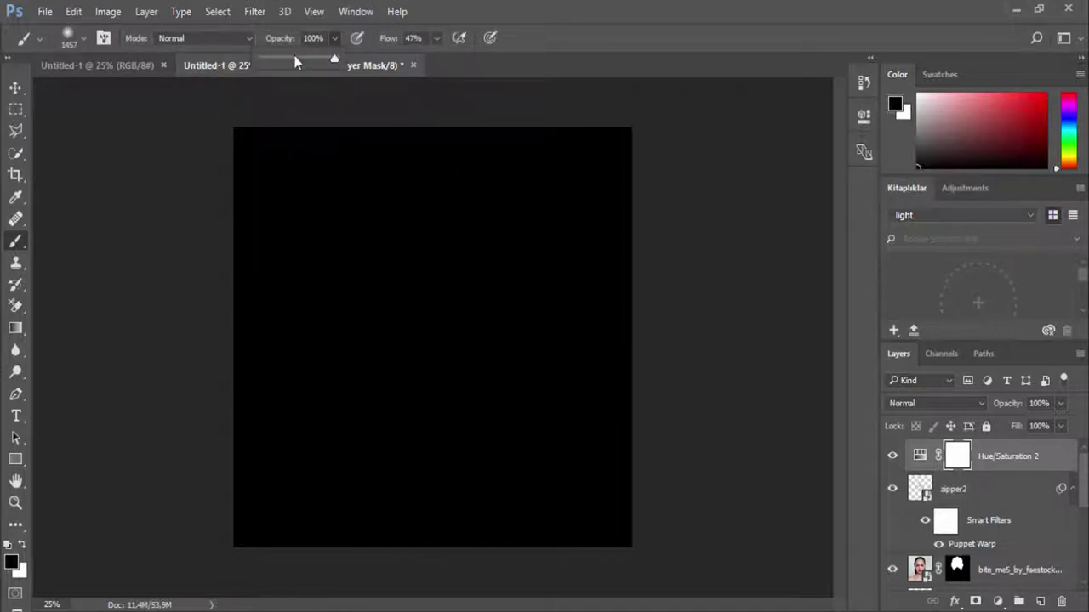
left_click_drag(283, 63, 280, 62)
Step: Paint the adjustment mask's centre so the face stays bright and only the edges darken
mouse_move(413, 263)
left_mouse_down()
mouse_move(408, 291)
mouse_move(460, 332)
mouse_move(394, 260)
mouse_move(400, 272)
mouse_move(439, 238)
mouse_move(404, 306)
mouse_move(438, 300)
mouse_move(425, 314)
mouse_move(435, 328)
mouse_move(394, 437)
mouse_move(365, 417)
mouse_move(450, 420)
mouse_move(470, 438)
mouse_move(538, 318)
mouse_move(554, 202)
mouse_move(389, 182)
mouse_move(375, 241)
mouse_move(386, 235)
mouse_move(403, 324)
left_mouse_up()
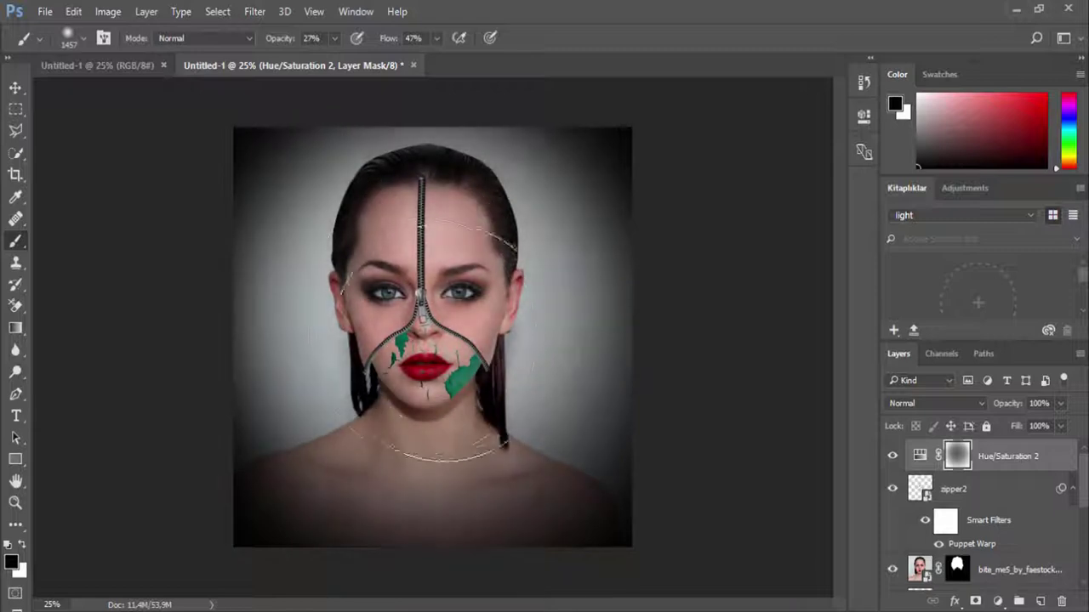
mouse_move(535, 280)
left_mouse_down()
mouse_move(595, 146)
mouse_move(401, 158)
mouse_move(212, 267)
mouse_move(365, 549)
mouse_move(729, 328)
left_mouse_up()
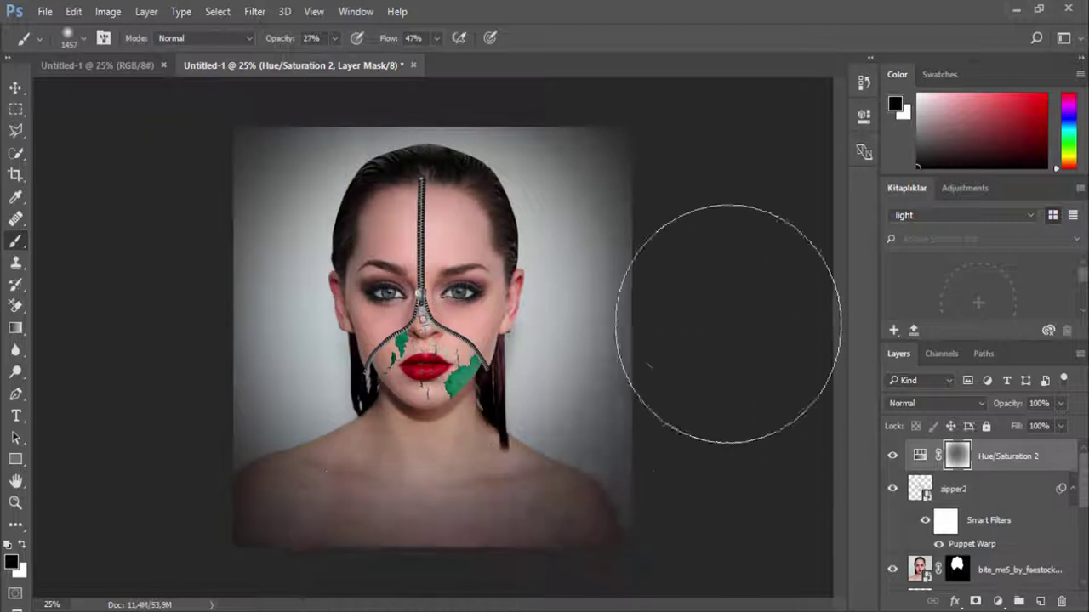
mouse_move(514, 362)
left_mouse_down()
mouse_move(425, 243)
mouse_move(353, 365)
mouse_move(510, 450)
mouse_move(249, 174)
left_mouse_up()
mouse_move(255, 247)
left_mouse_down()
mouse_move(541, 340)
mouse_move(400, 357)
left_mouse_up()
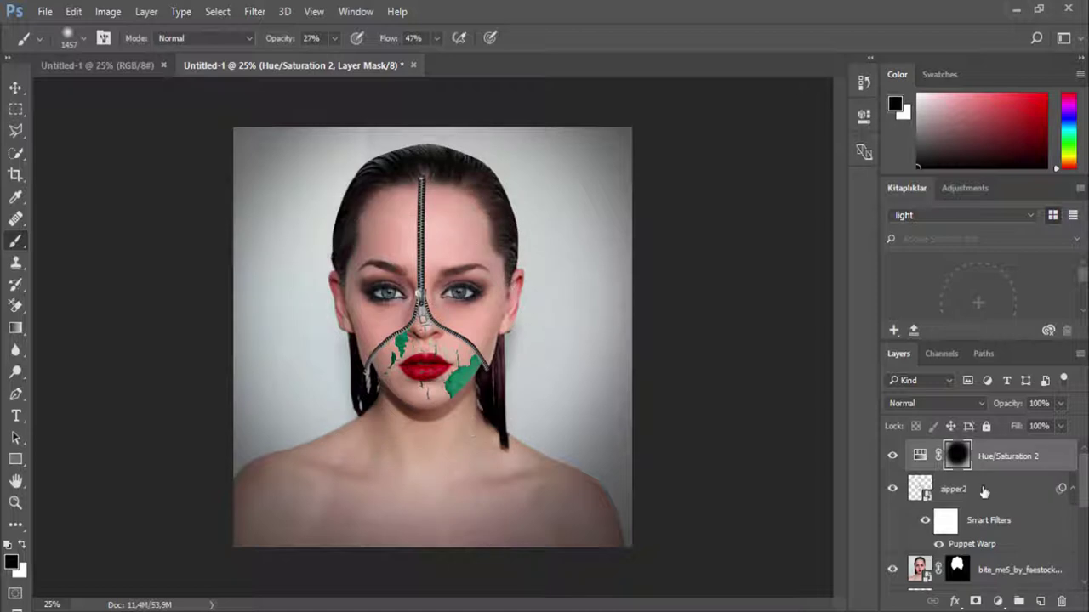
key("ctrl+2")
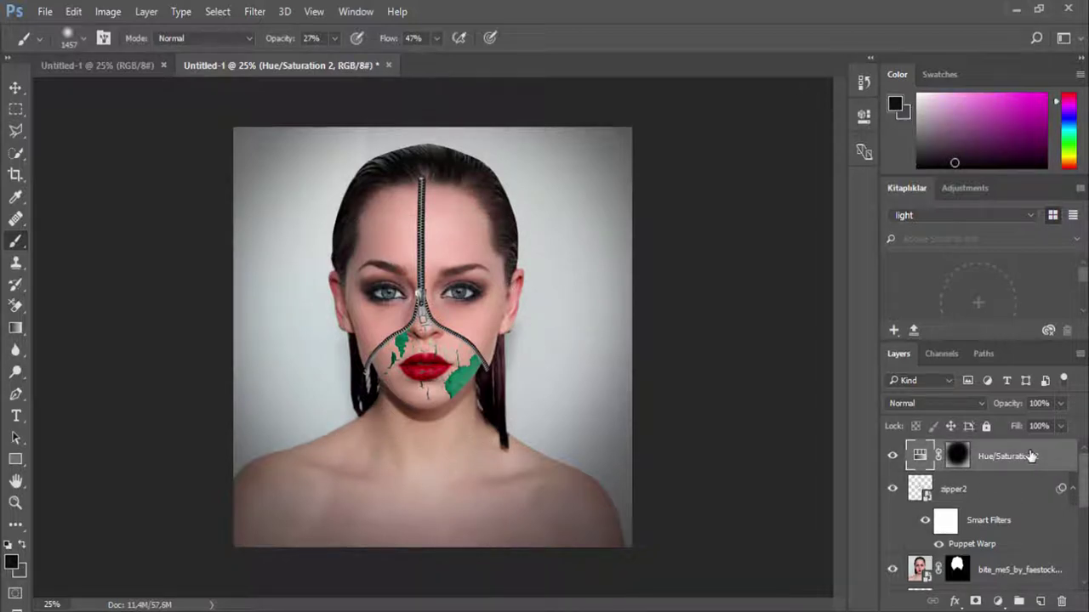
Step: Stamp all visible layers into a new Layer 2 and apply the Camera Raw Filter to it
key("ctrl+alt+shift+e")
left_click(254, 11)
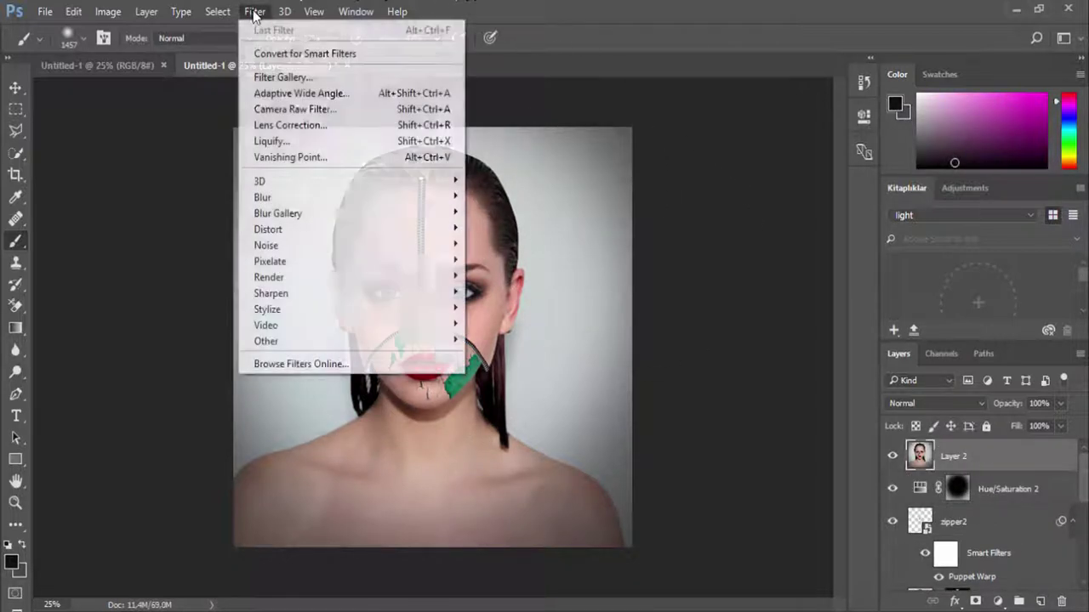
left_click(322, 110)
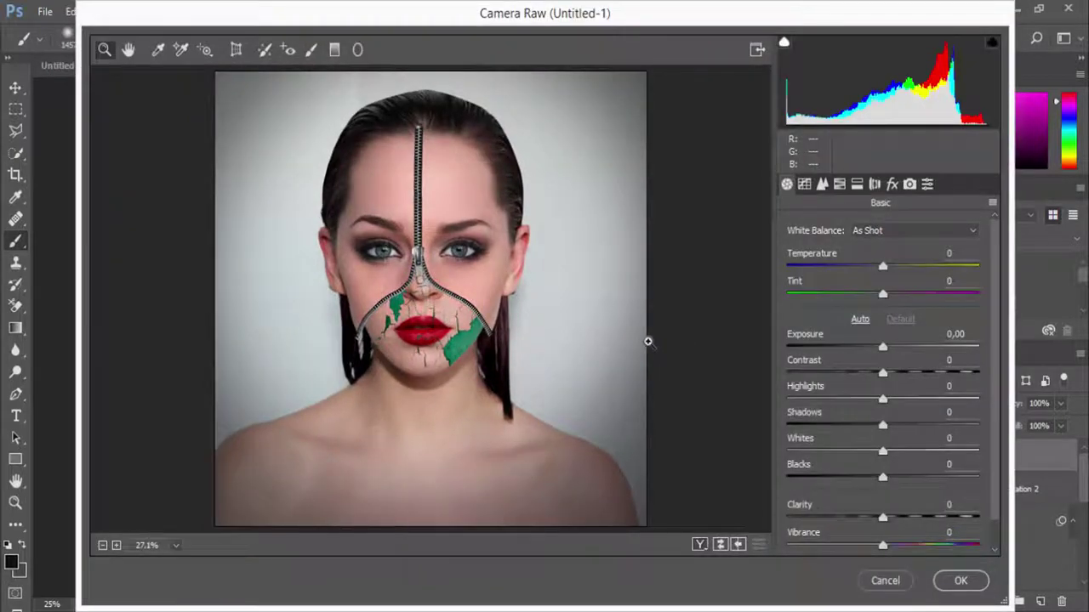
Step: Set Clarity +33, Highlights +29, Vibrance -3, slightly higher Whites and Contrast +9
left_click_drag(884, 517, 910, 517)
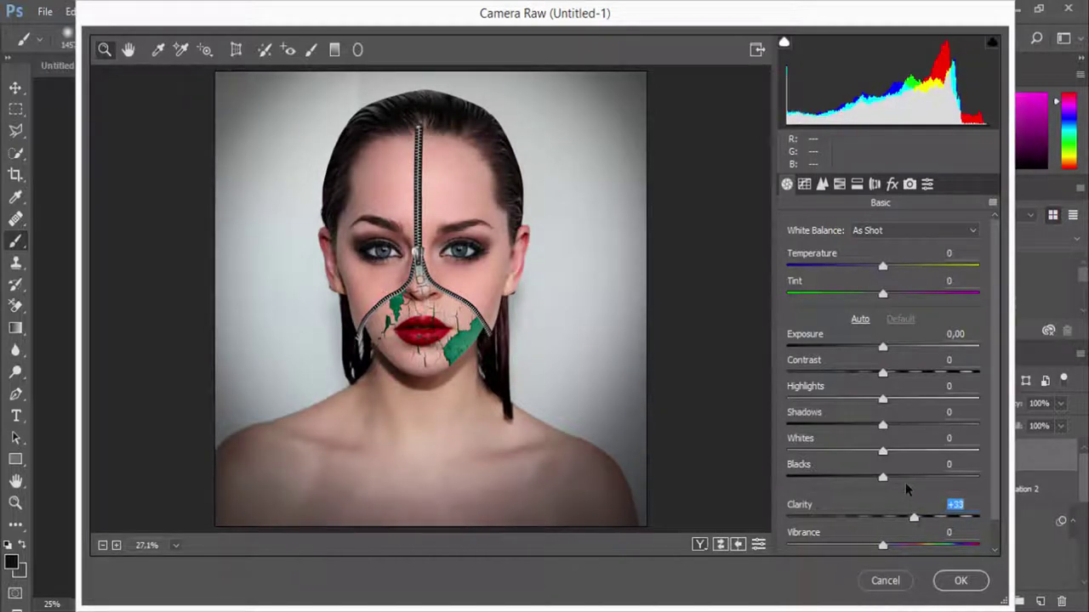
mouse_move(882, 407)
left_mouse_down()
mouse_move(926, 402)
mouse_move(909, 402)
left_mouse_up()
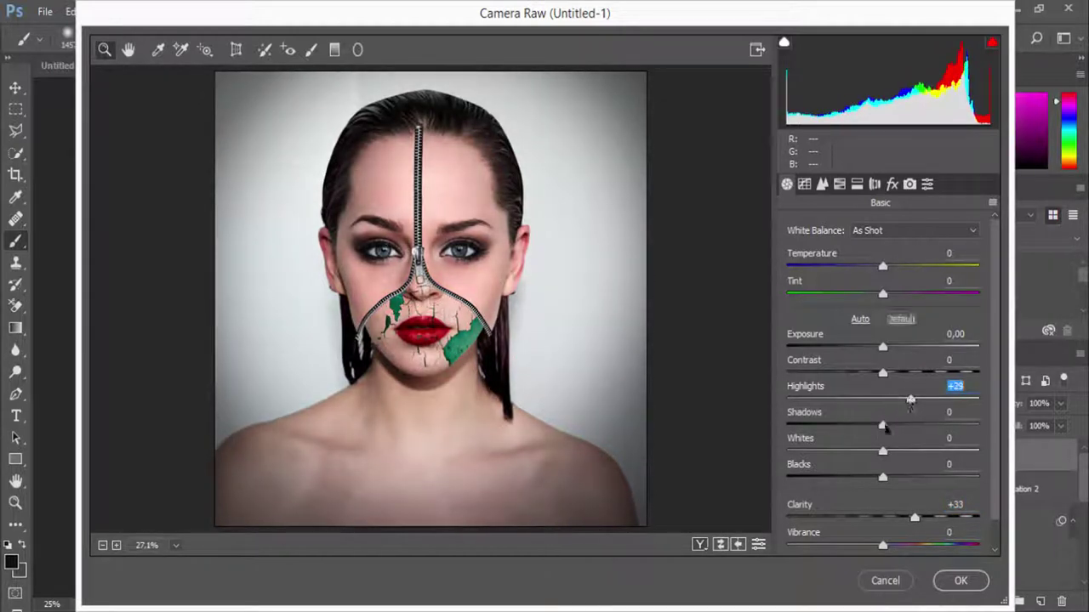
mouse_move(888, 551)
left_mouse_down()
mouse_move(854, 541)
mouse_move(884, 551)
left_mouse_up()
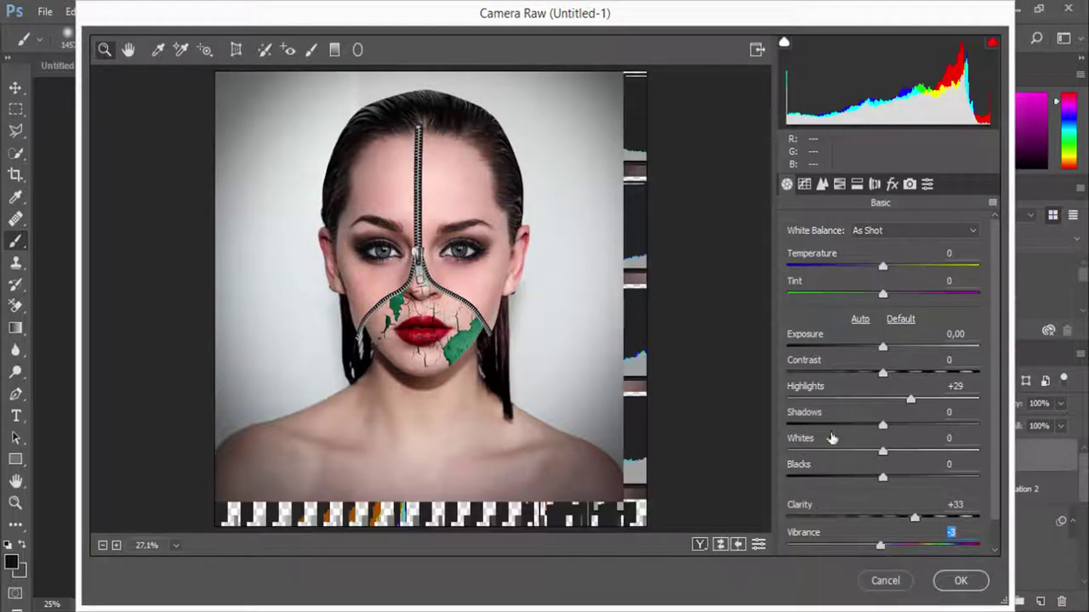
mouse_move(882, 452)
left_mouse_down()
mouse_move(863, 451)
mouse_move(892, 457)
mouse_move(883, 435)
left_mouse_up()
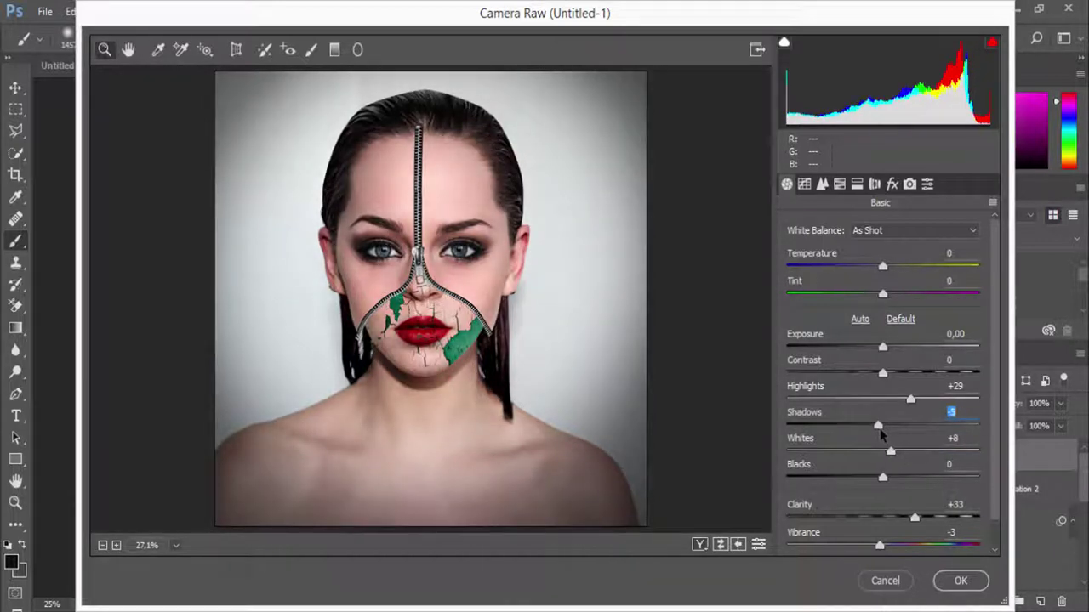
mouse_move(883, 380)
left_mouse_down()
mouse_move(916, 378)
mouse_move(892, 377)
left_mouse_up()
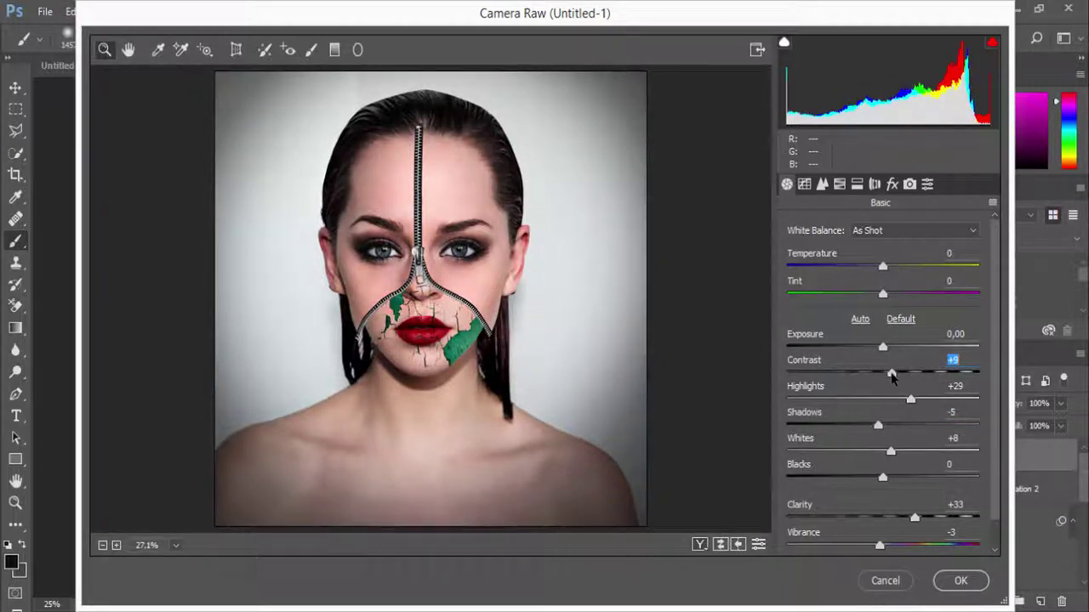
left_click(822, 185)
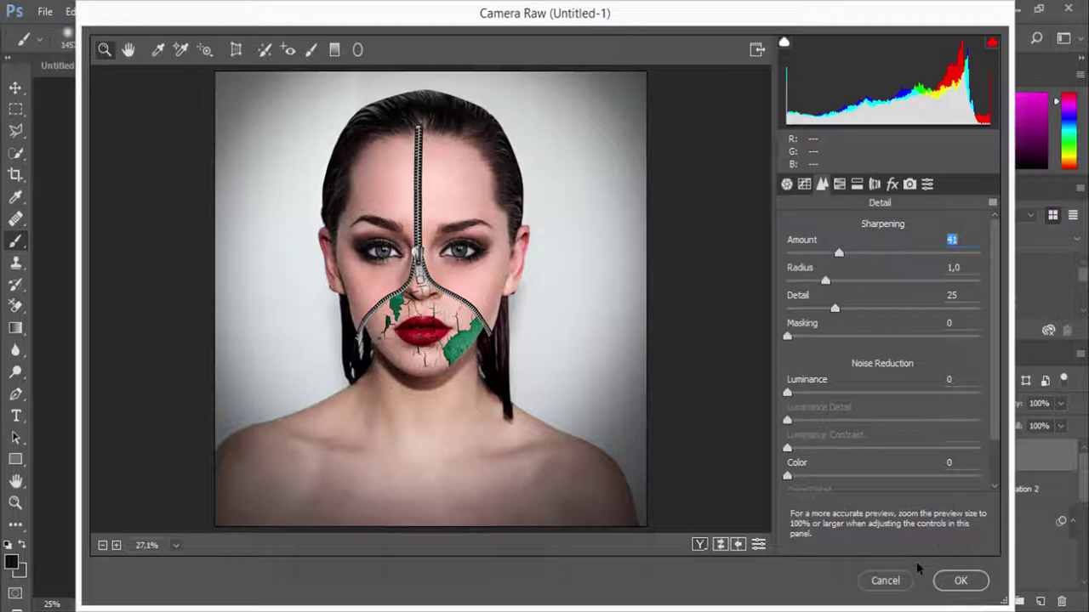
Step: Apply the Camera Raw finish and hide Layer 2
left_click(959, 581)
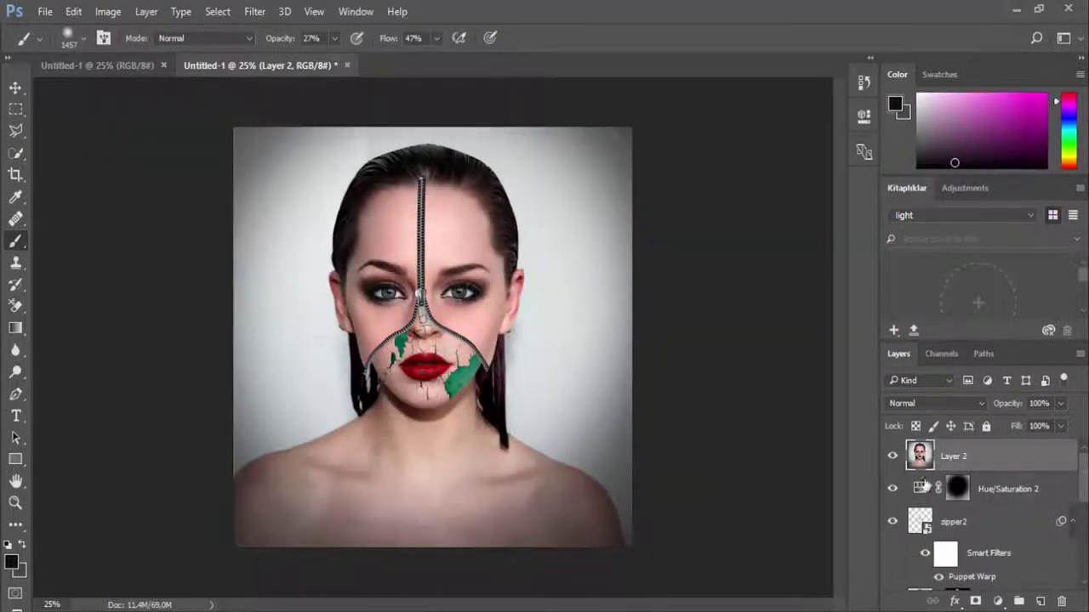
left_click(892, 456)
scroll(894, 486, "down", 3)
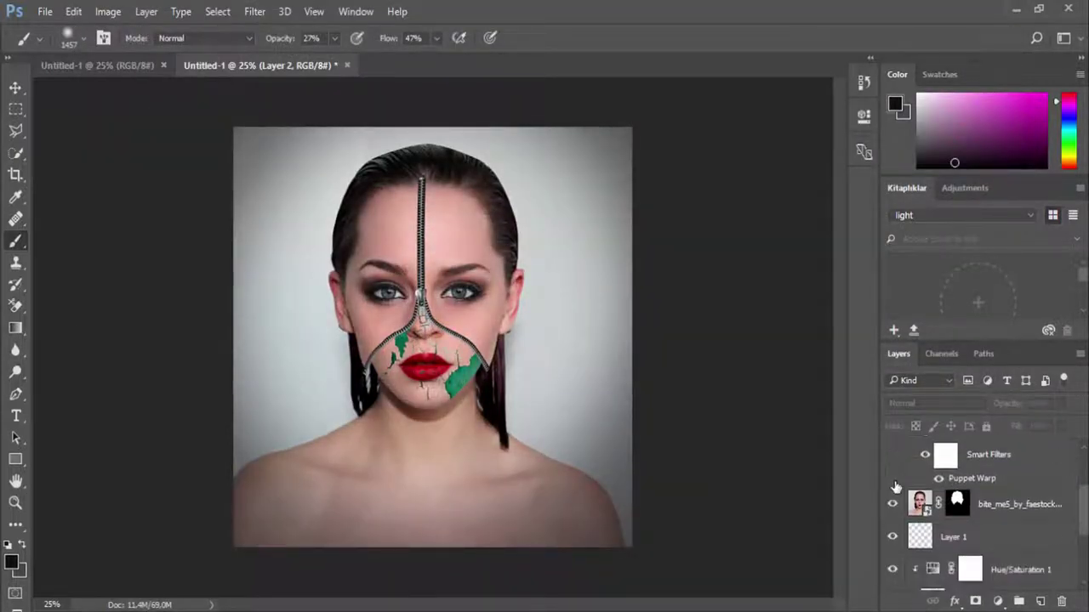
Step: Select the empty Layer 1, resize the brush, and clip Layer 1 to the layer beneath
left_click(977, 507)
left_click(961, 537)
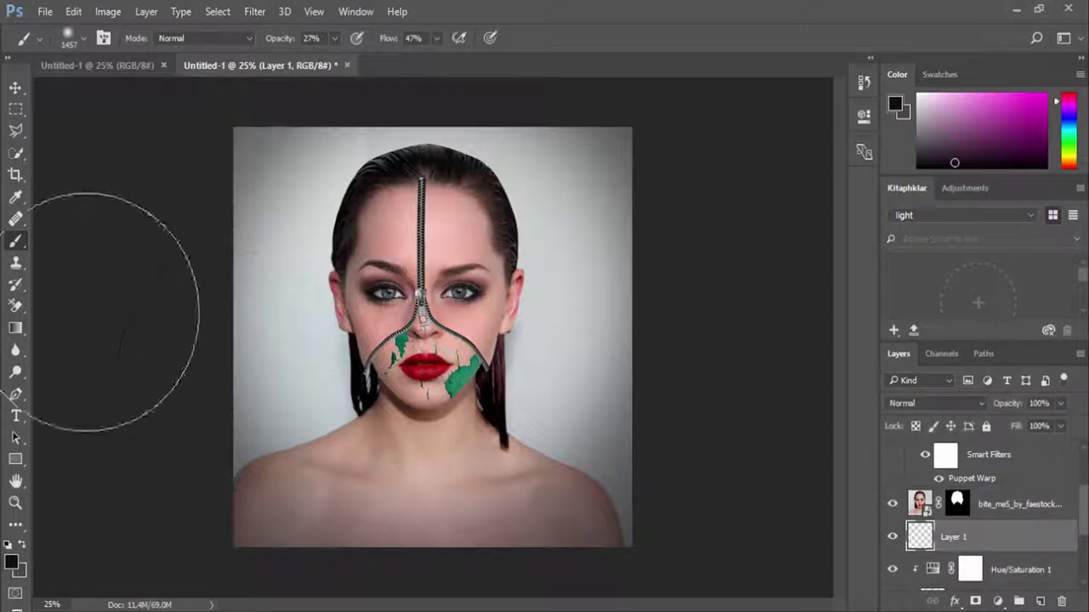
right_click(492, 332)
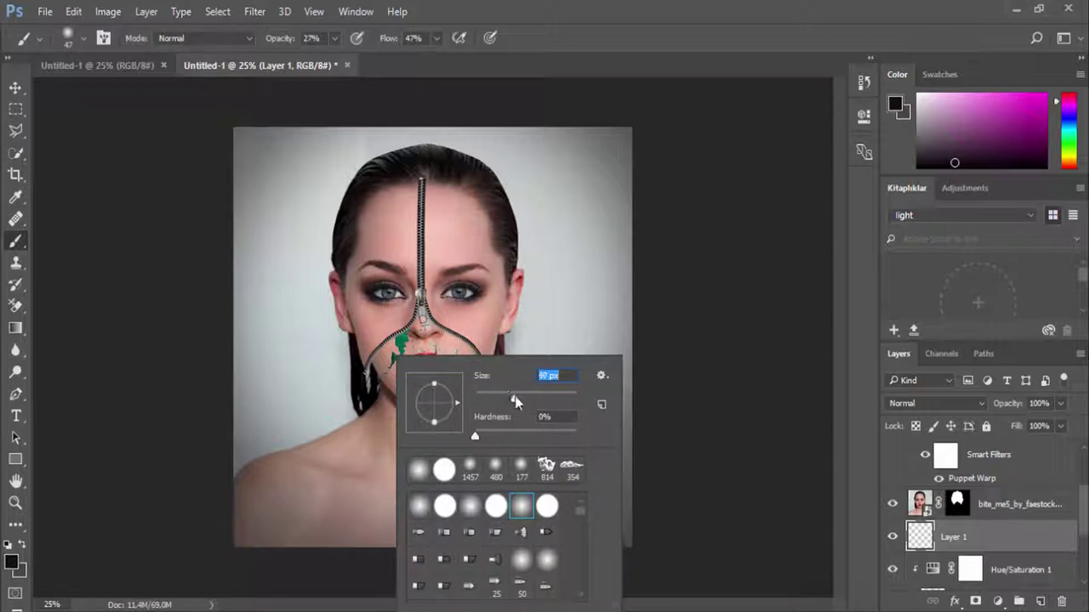
key("Return")
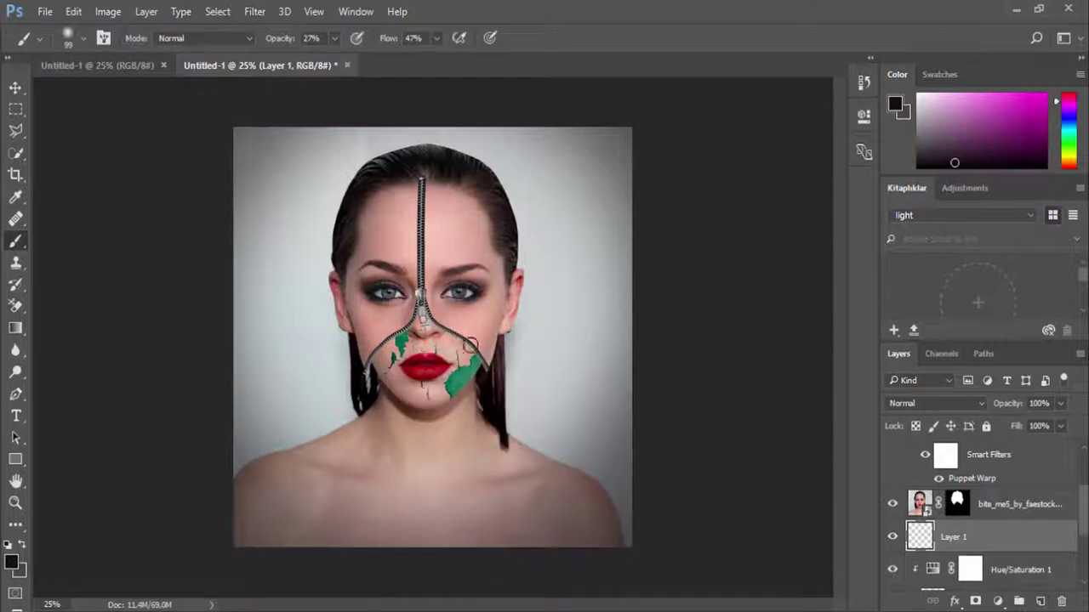
scroll(406, 330, "up", 3)
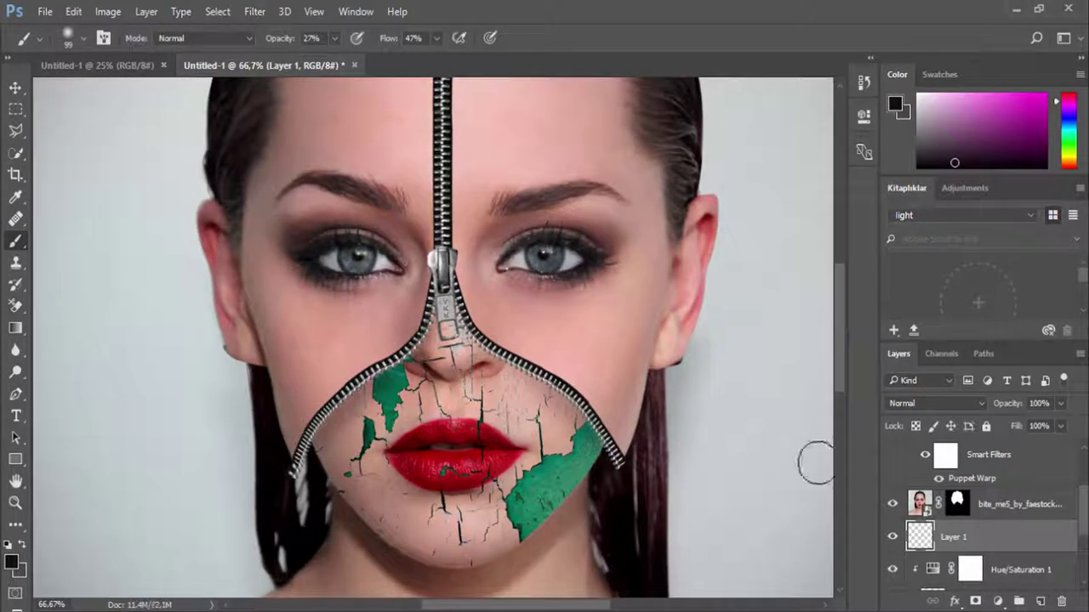
right_click(978, 538)
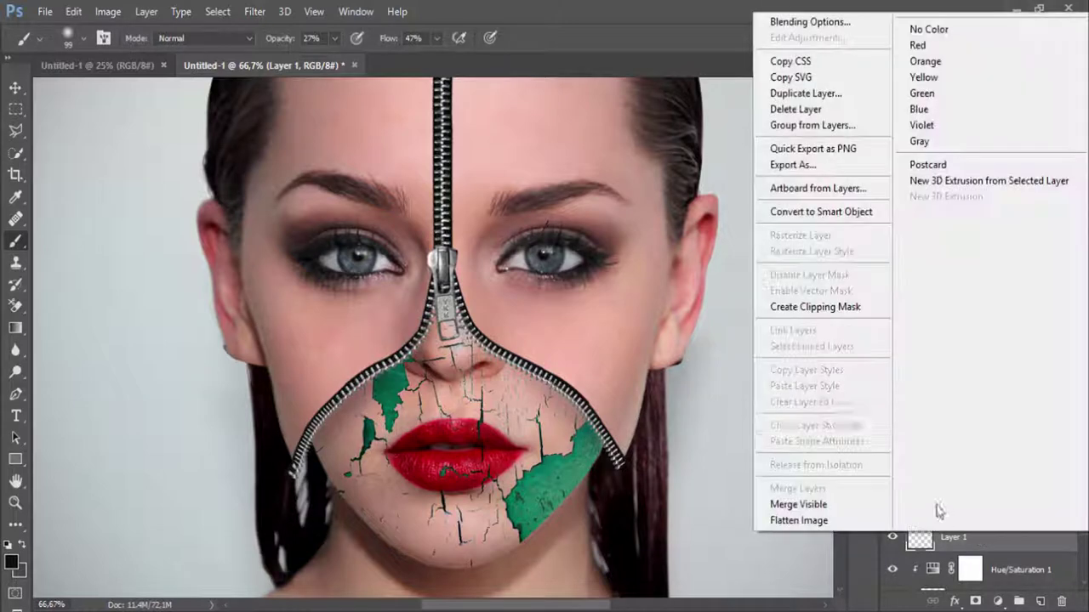
left_click(812, 308)
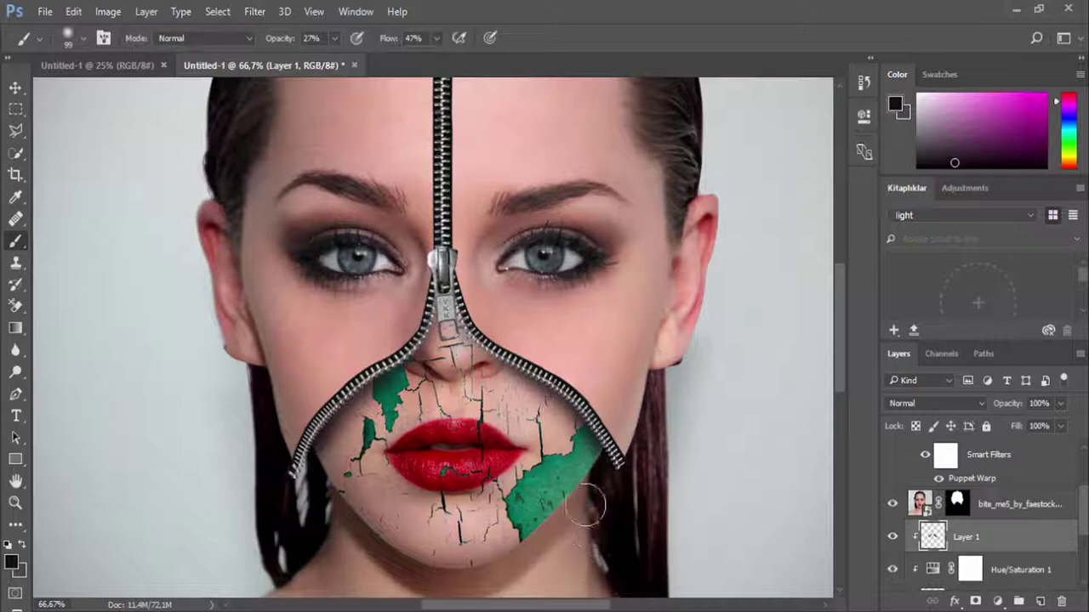
Step: Show Layer 2 again and fade its opacity down to 0%
scroll(965, 492, "up", 3)
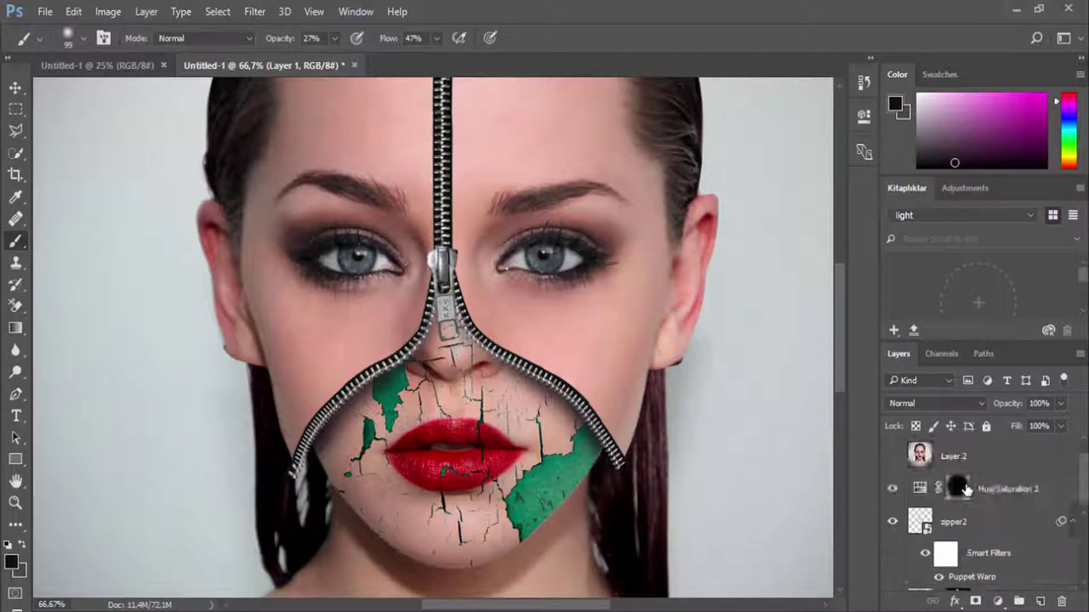
left_click(892, 457)
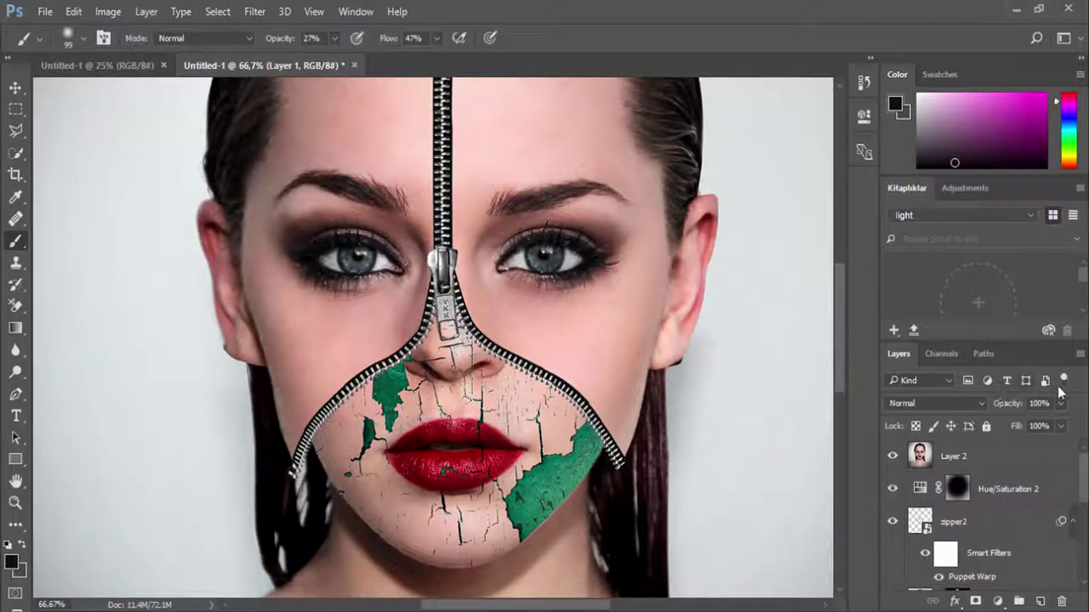
left_click(1060, 403)
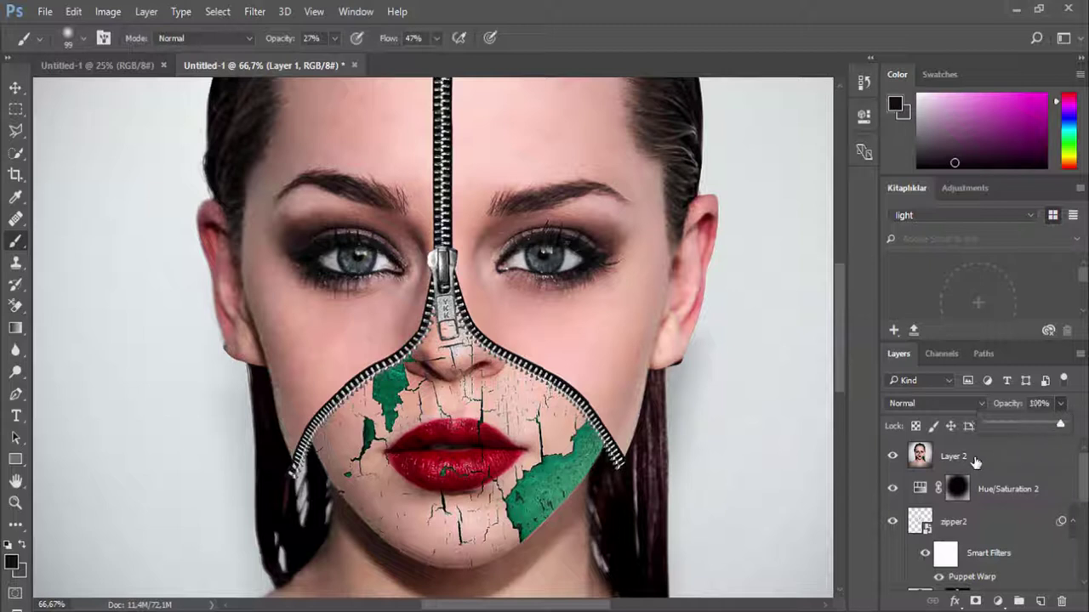
left_click(974, 461)
left_click(1060, 404)
left_click_drag(1063, 424, 1026, 431)
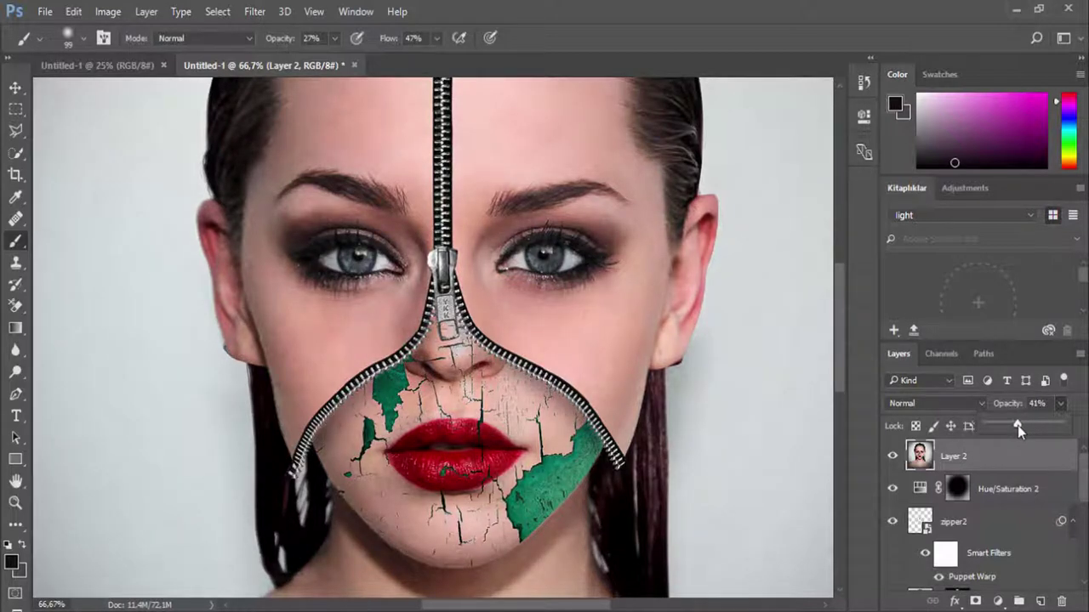
left_click_drag(1018, 425, 971, 435)
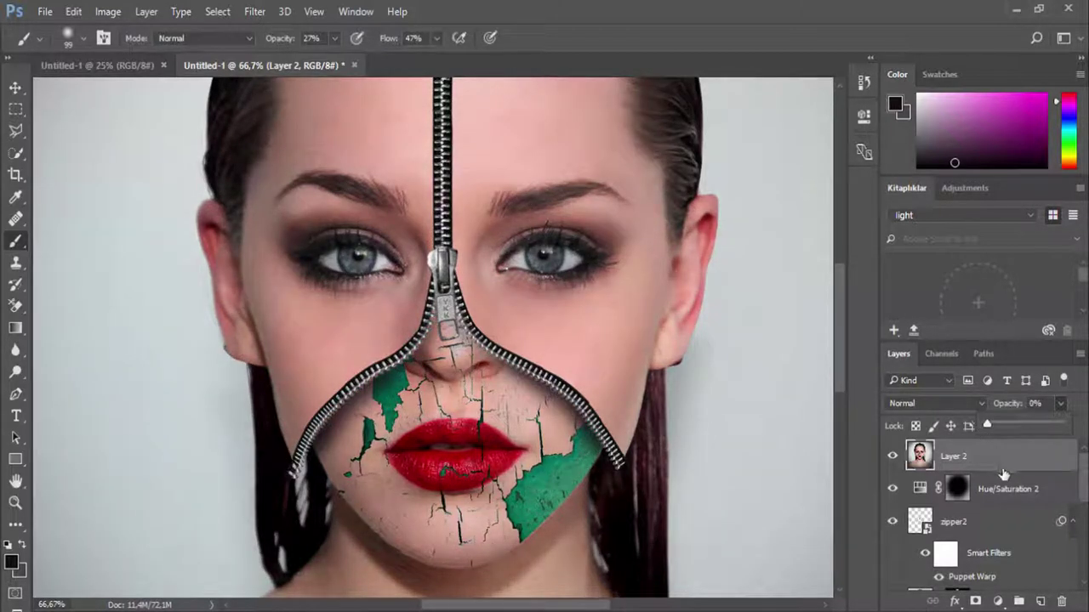
left_click(1004, 478)
left_click(984, 466)
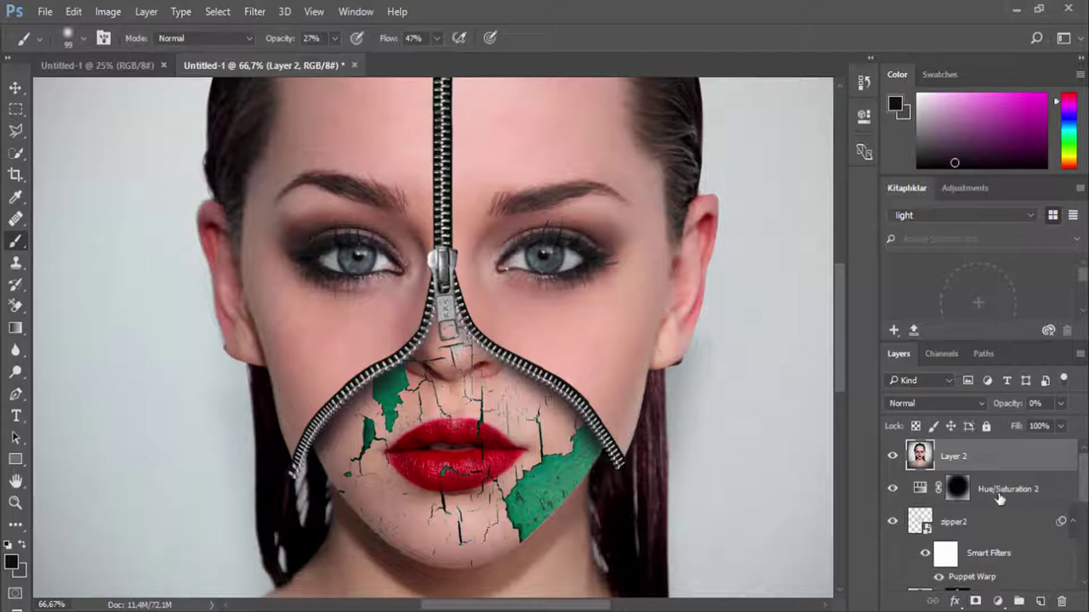
Step: Stamp all visible layers into a new Layer 3 above Hue/Saturation 2
left_click(1000, 498)
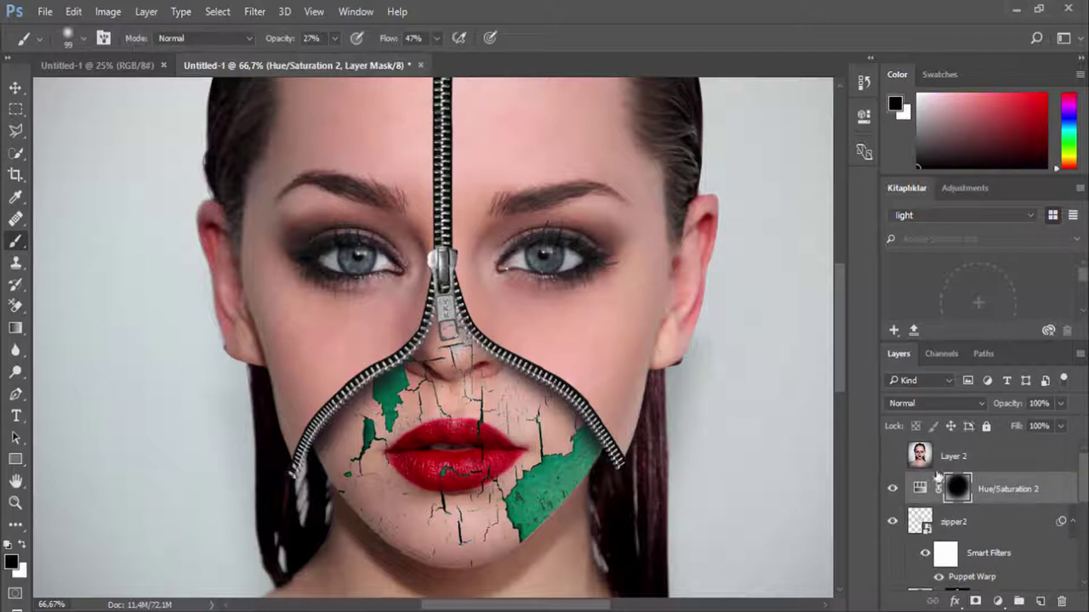
key("ctrl+shift+alt+e")
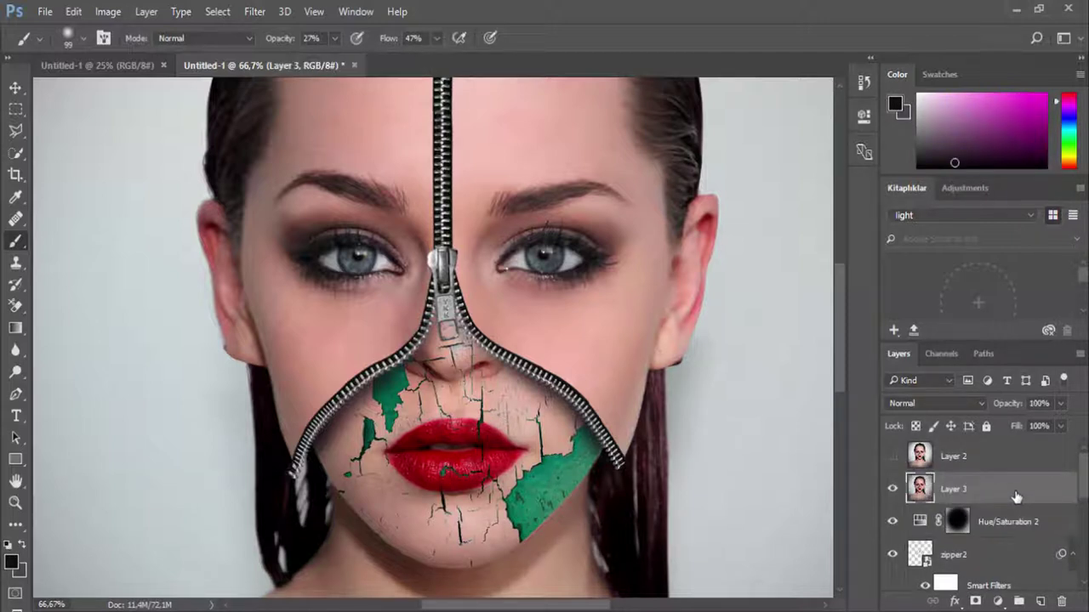
left_click(255, 12)
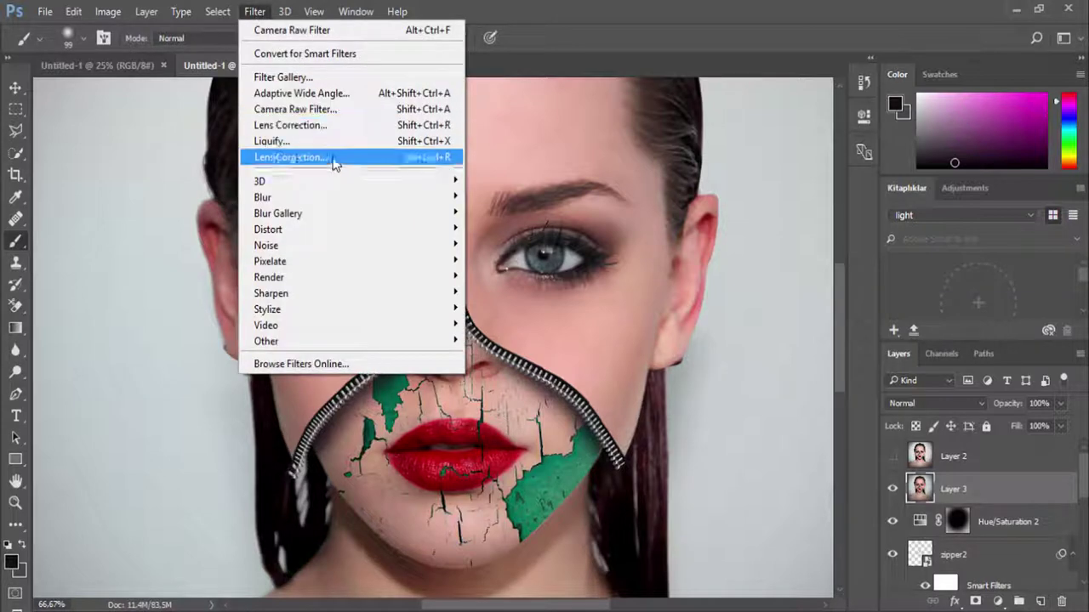
Step: Apply the Camera Raw Filter to Layer 3 with Clarity +38, previewing the face at 50%
left_click(329, 110)
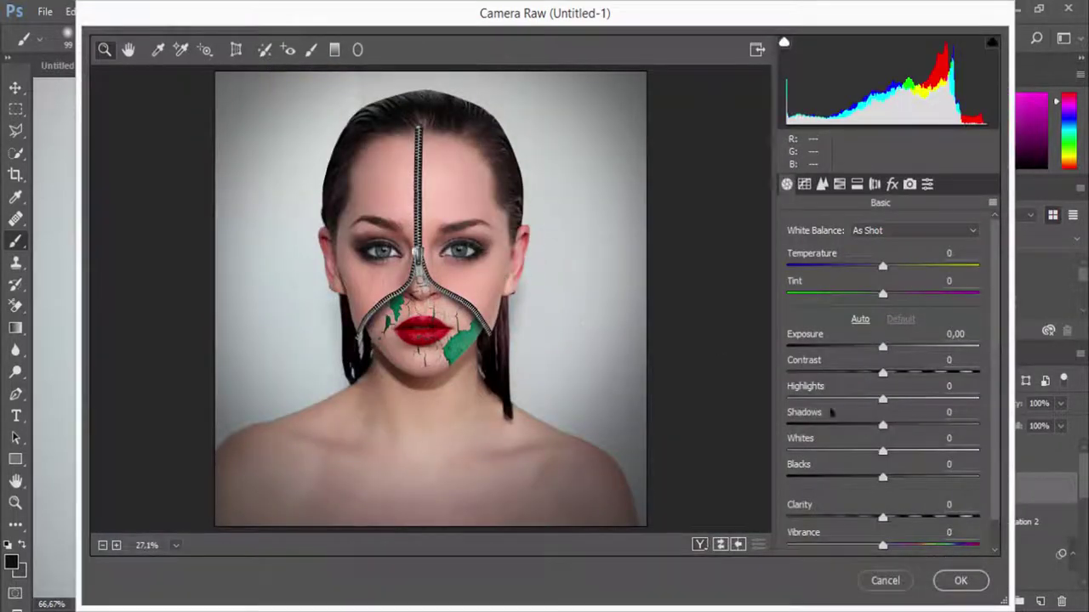
left_click_drag(896, 515, 922, 519)
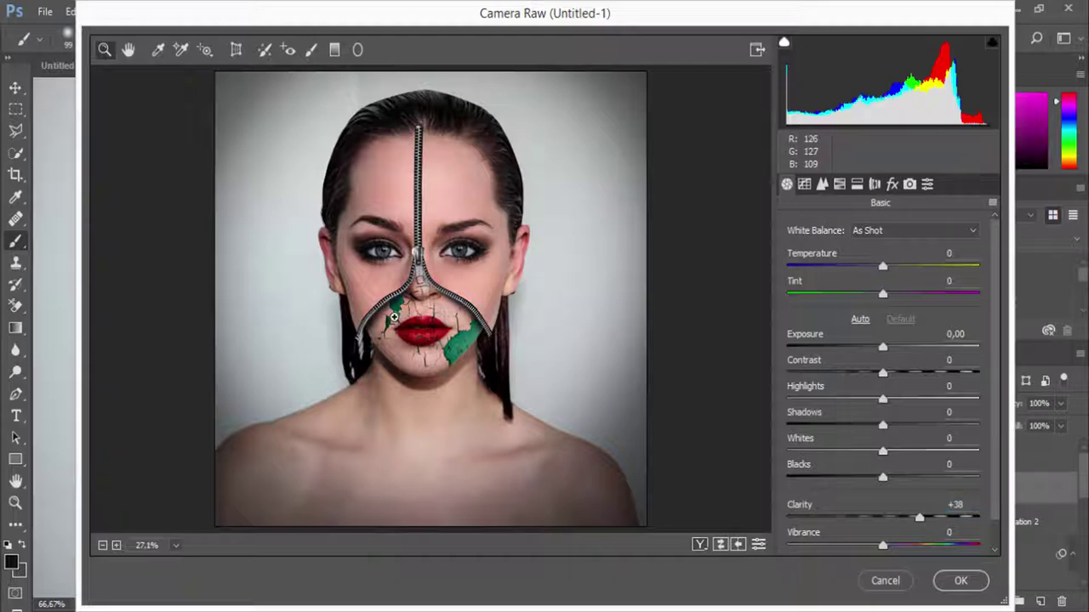
left_click(396, 318)
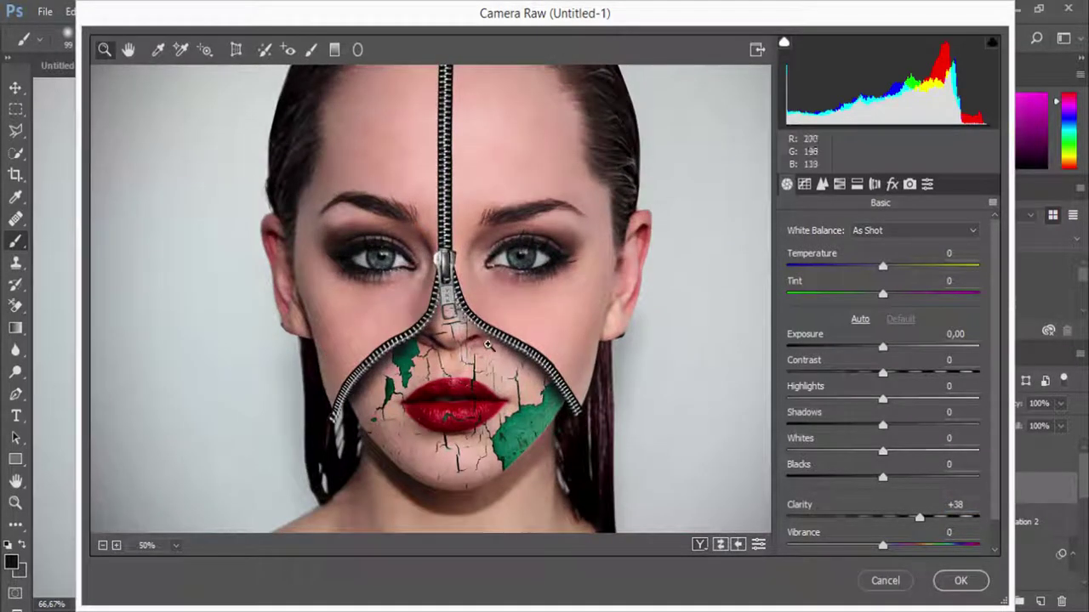
left_click(499, 321)
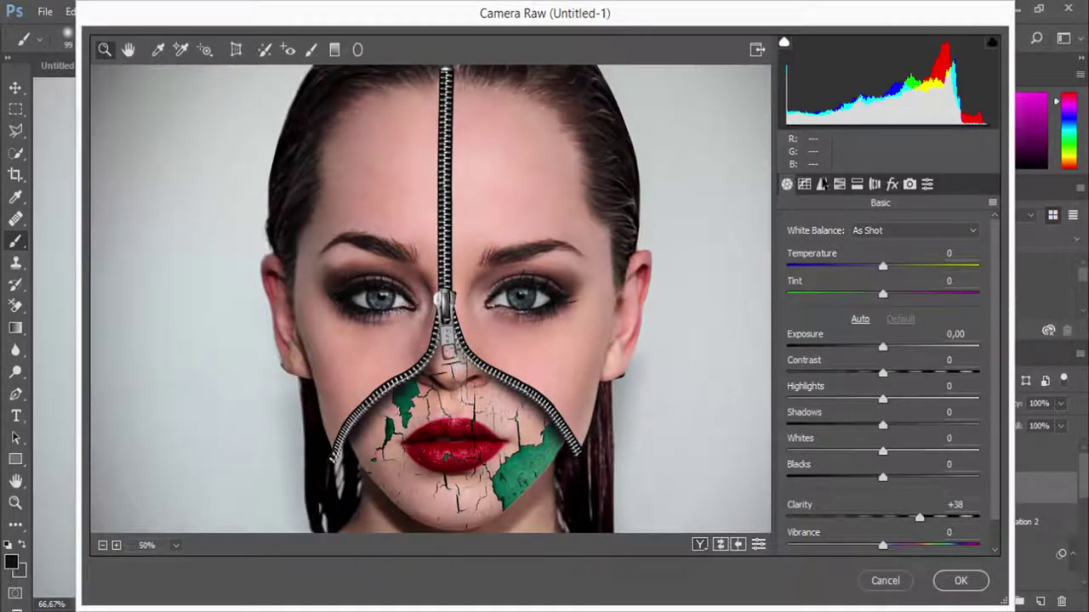
left_click(821, 184)
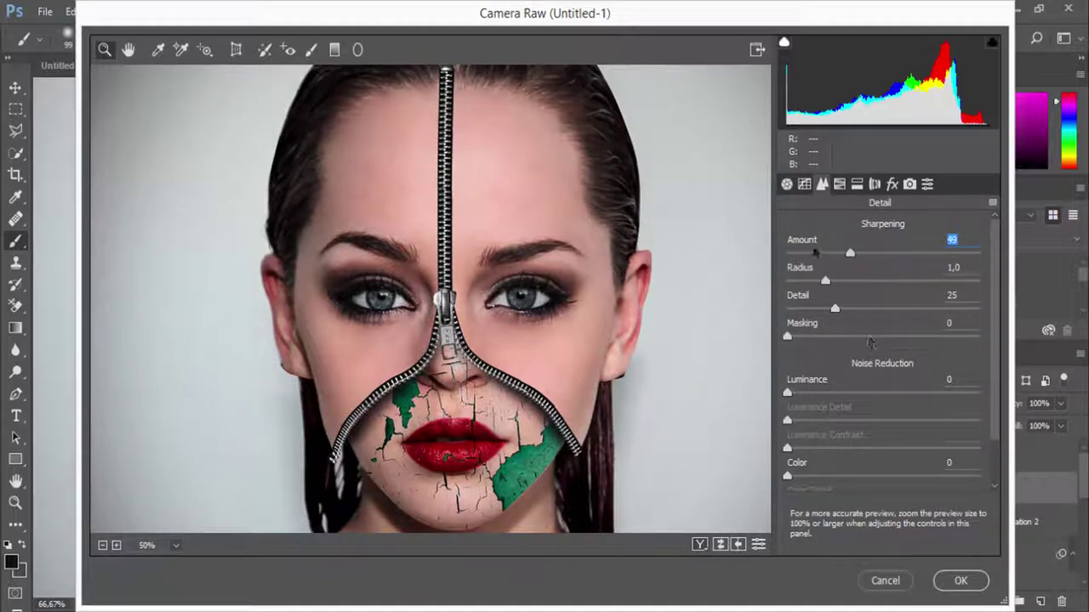
left_click(787, 184)
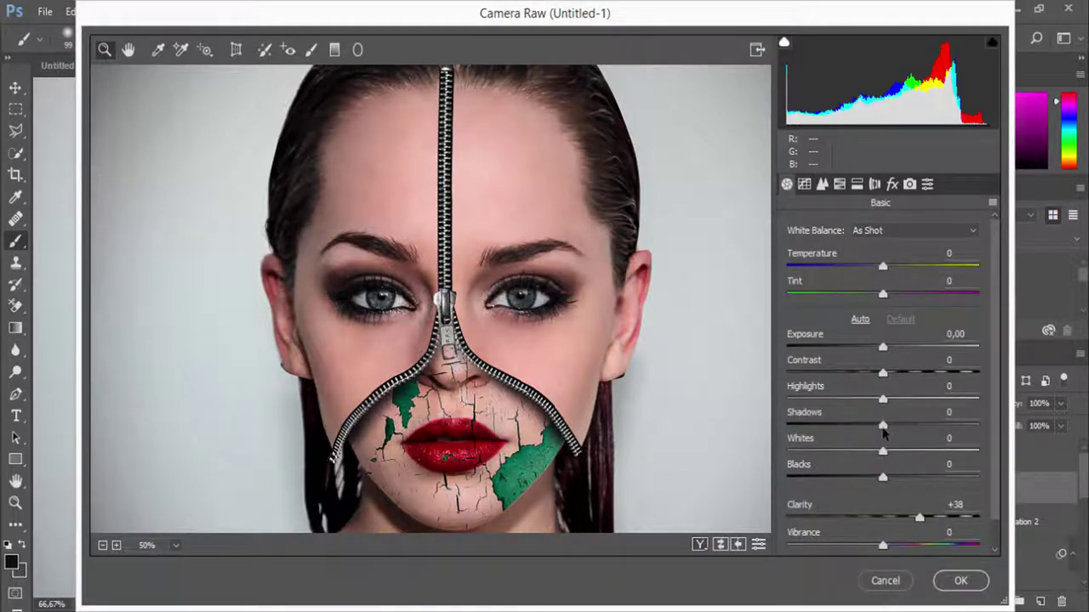
Step: Set Contrast -42, Shadows +8 and Whites -2, then apply the Camera Raw finish
left_click_drag(883, 375, 843, 372)
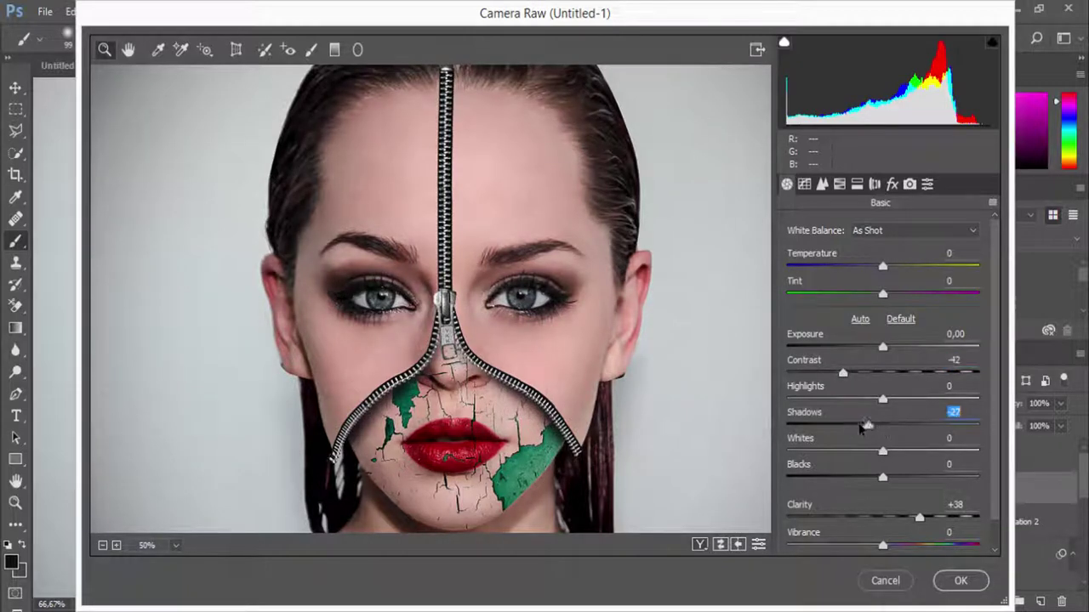
left_click_drag(885, 425, 776, 427)
mouse_move(882, 453)
left_mouse_down()
mouse_move(788, 451)
mouse_move(893, 427)
left_mouse_up()
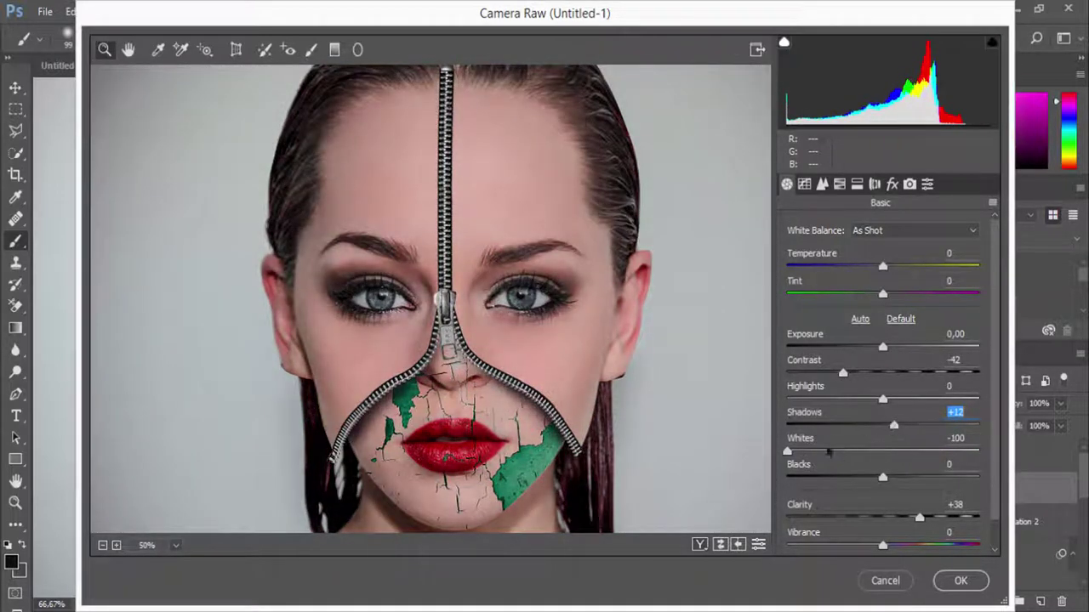
left_click_drag(787, 452, 854, 453)
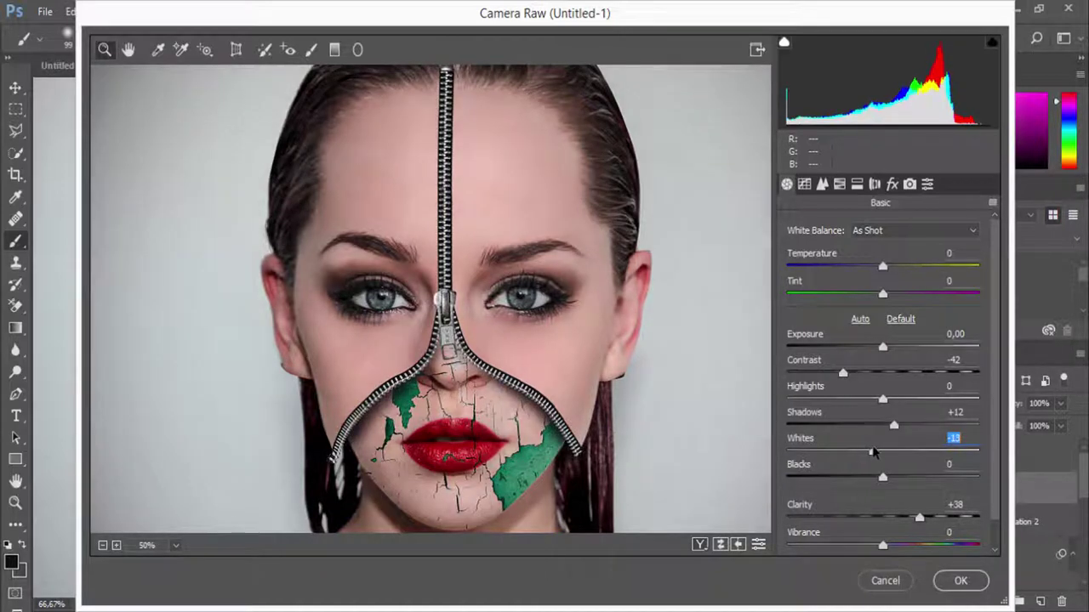
left_click_drag(893, 428, 889, 428)
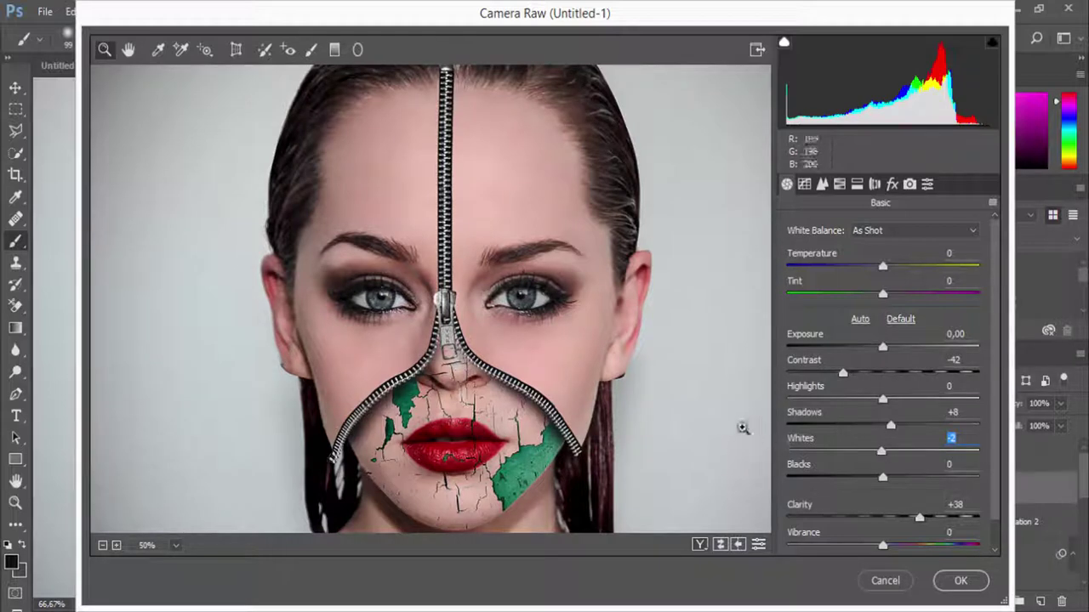
scroll(756, 424, "up", 1)
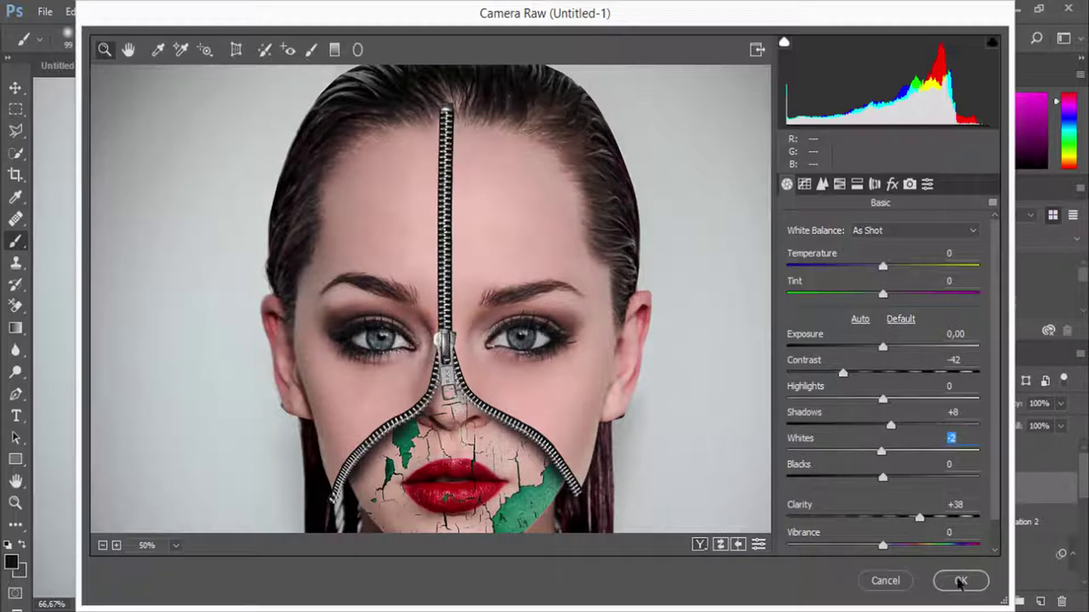
left_click(959, 581)
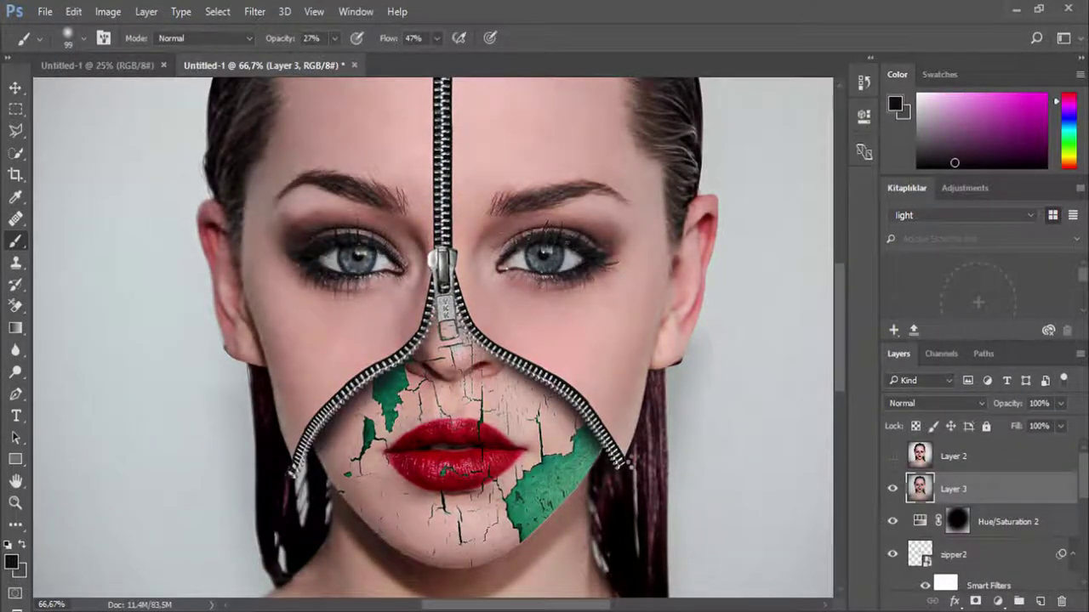
Step: Clone nearby hair over the grey block at the zipper's top using the Clone Stamp
left_click(531, 385, "alt")
left_click(531, 385, "alt")
left_click(531, 384, "alt")
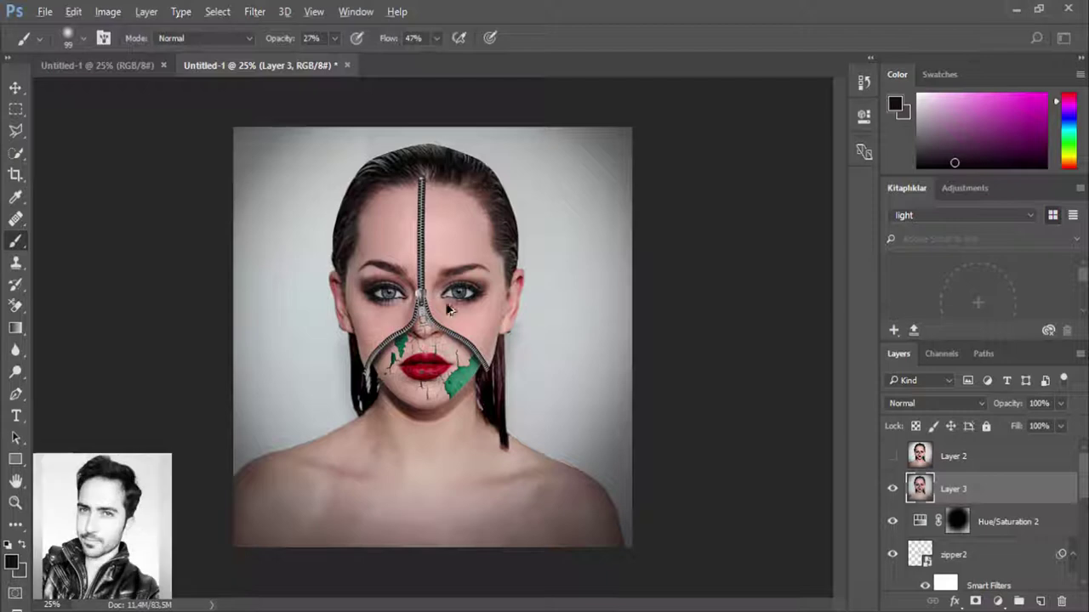
scroll(427, 231, "up", 4)
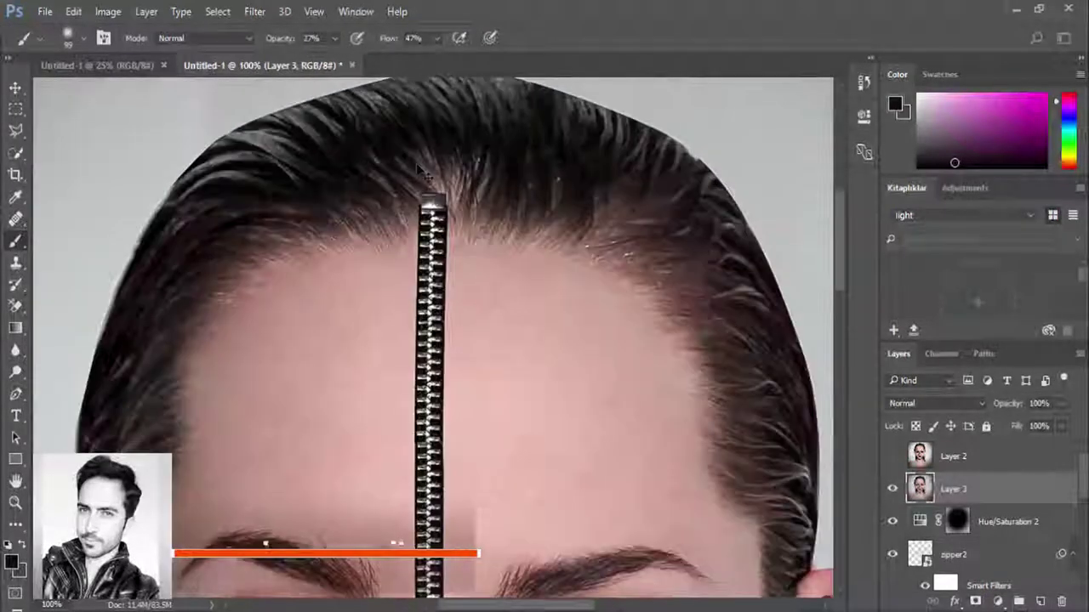
scroll(425, 175, "up", 1)
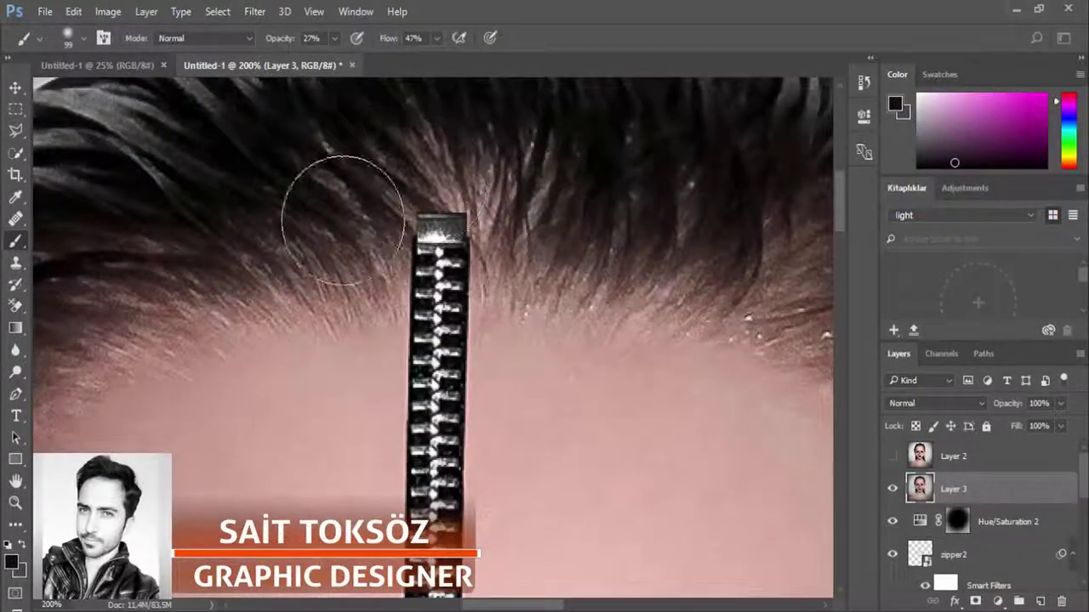
left_click(16, 263)
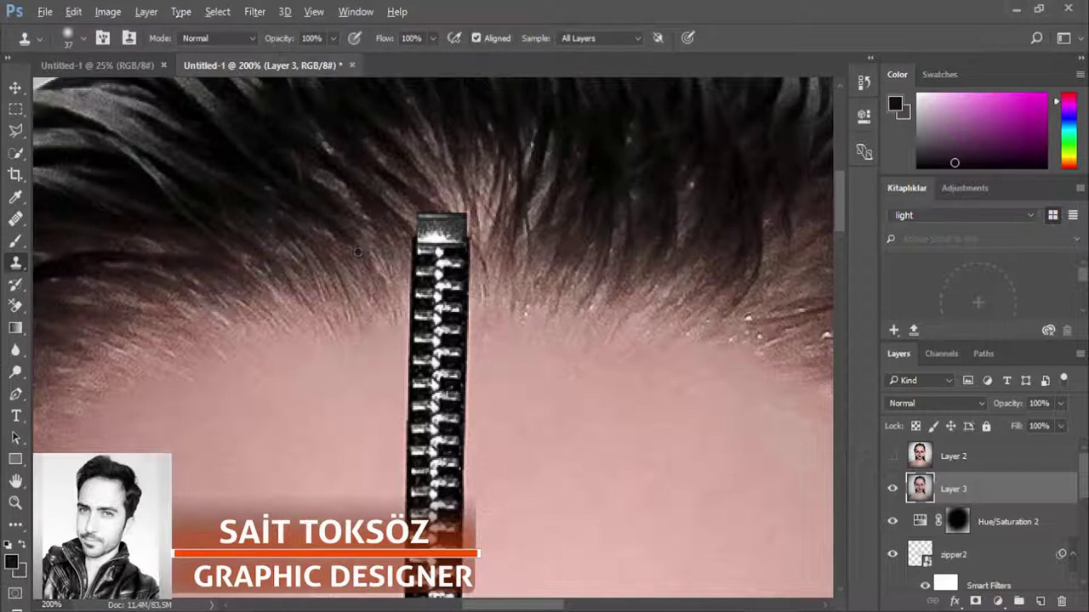
left_click_drag(417, 225, 455, 223)
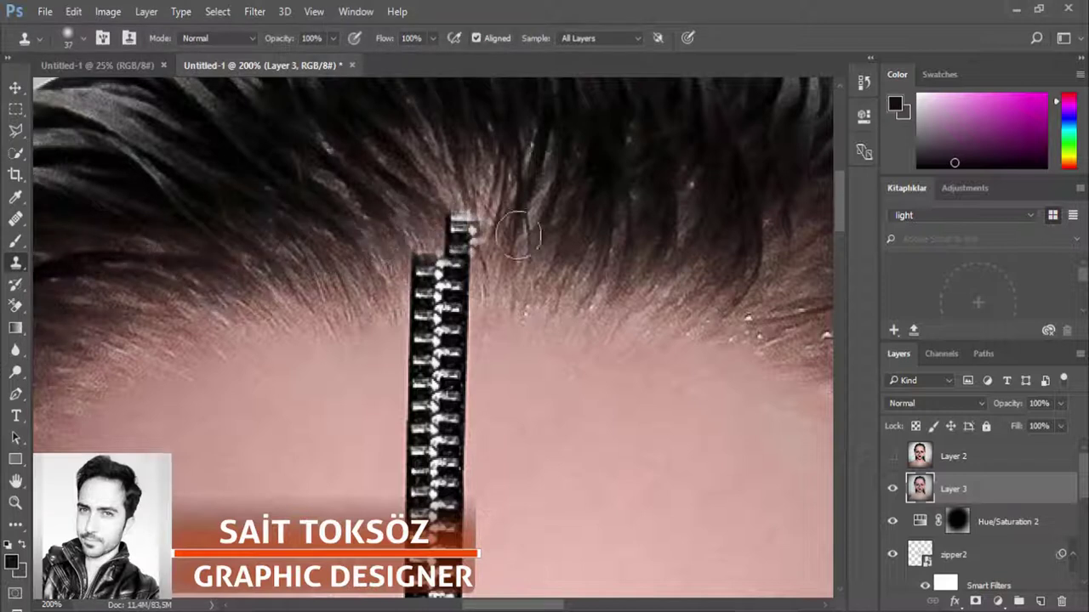
Step: Repaint the zipper's top end and the hair beside it so it blends into the hairline
left_click_drag(433, 223, 530, 236)
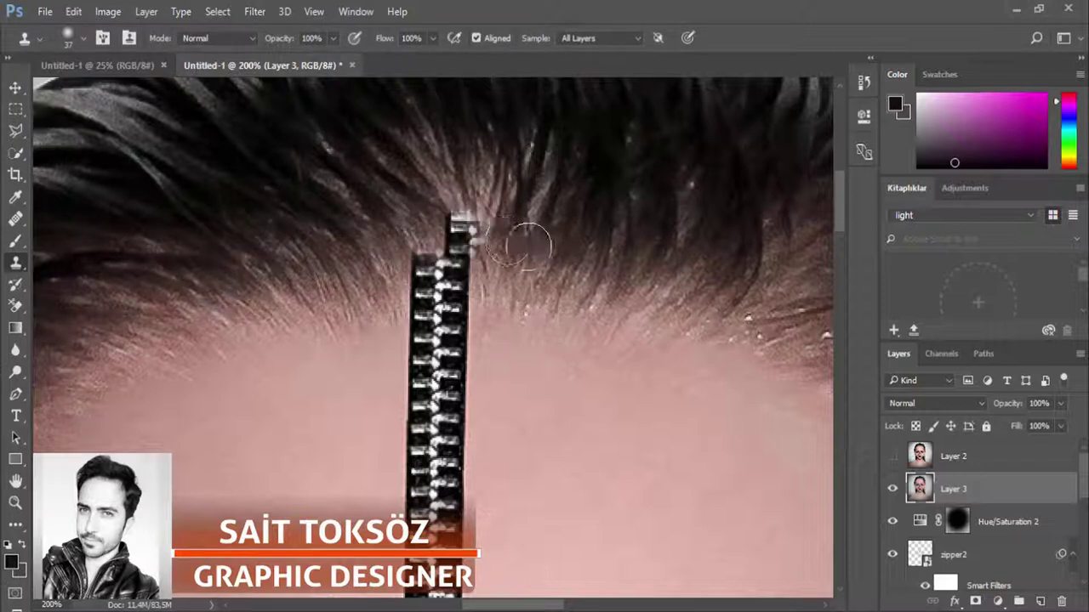
left_click_drag(449, 228, 429, 242)
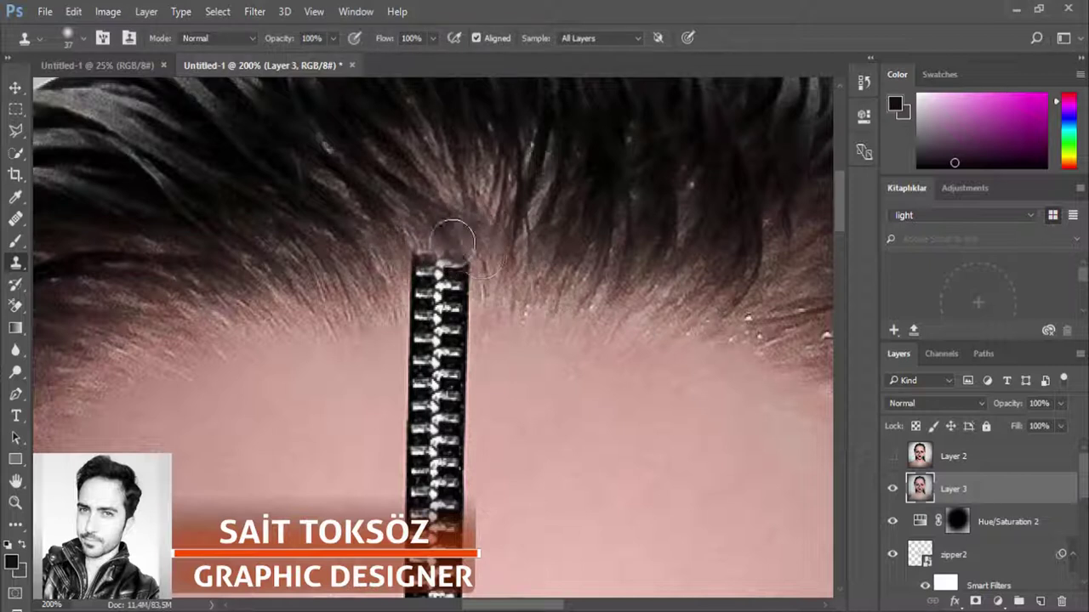
mouse_move(477, 251)
left_mouse_down()
mouse_move(409, 246)
mouse_move(425, 243)
mouse_move(397, 260)
mouse_move(433, 250)
mouse_move(463, 265)
left_mouse_up()
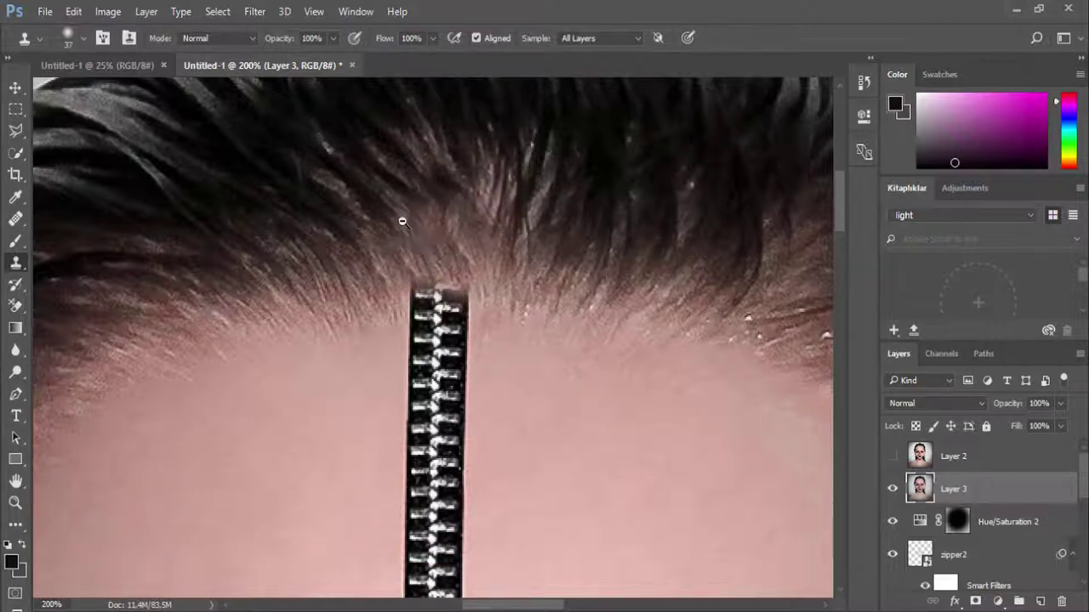
scroll(402, 221, "down", 2)
scroll(485, 221, "down", 1)
scroll(486, 221, "down", 1)
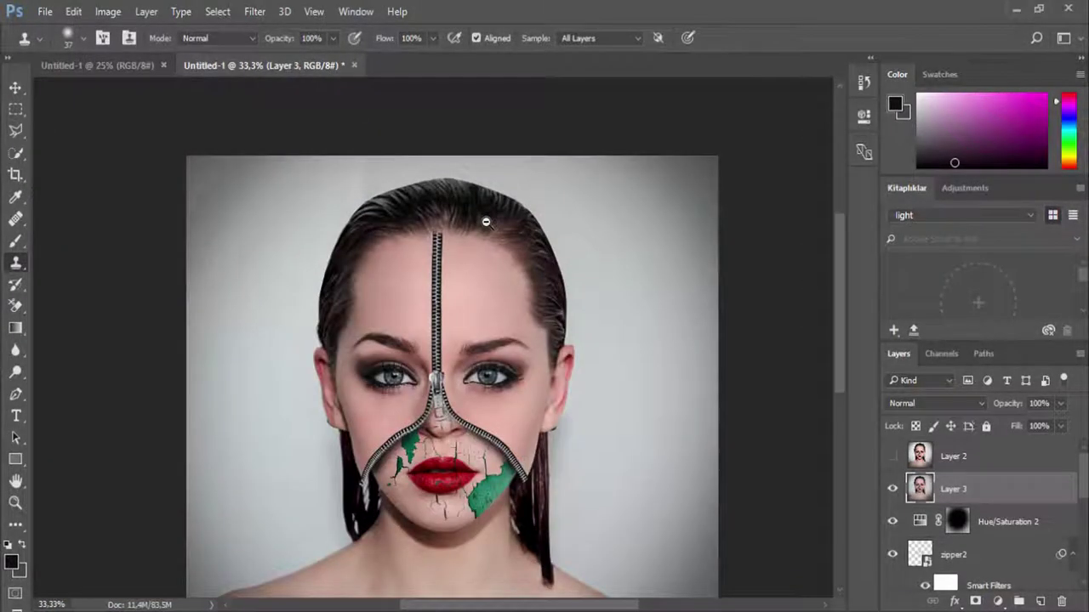
scroll(485, 222, "down", 1)
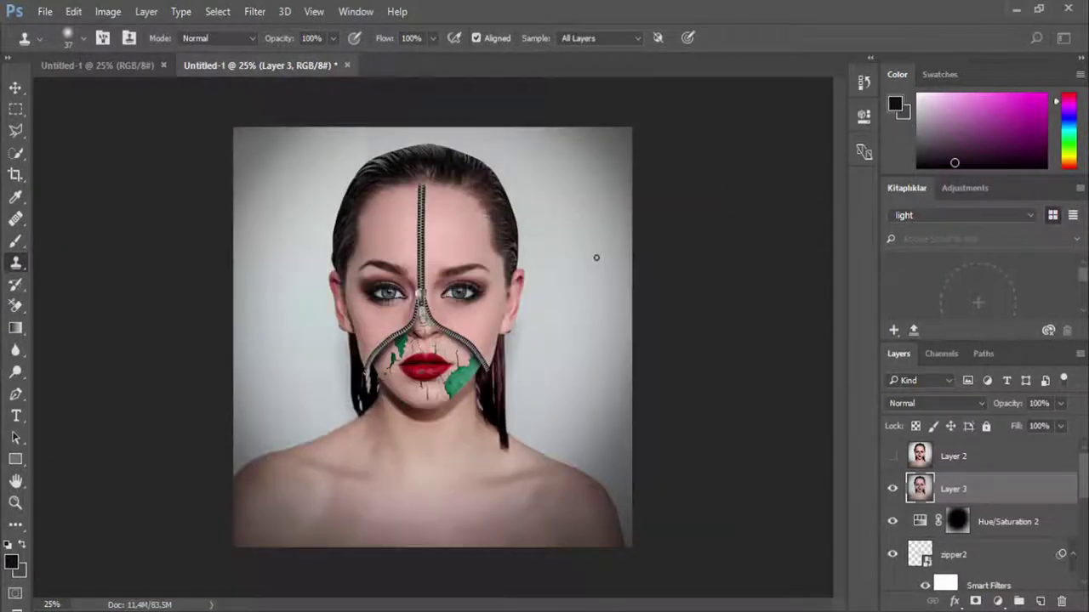